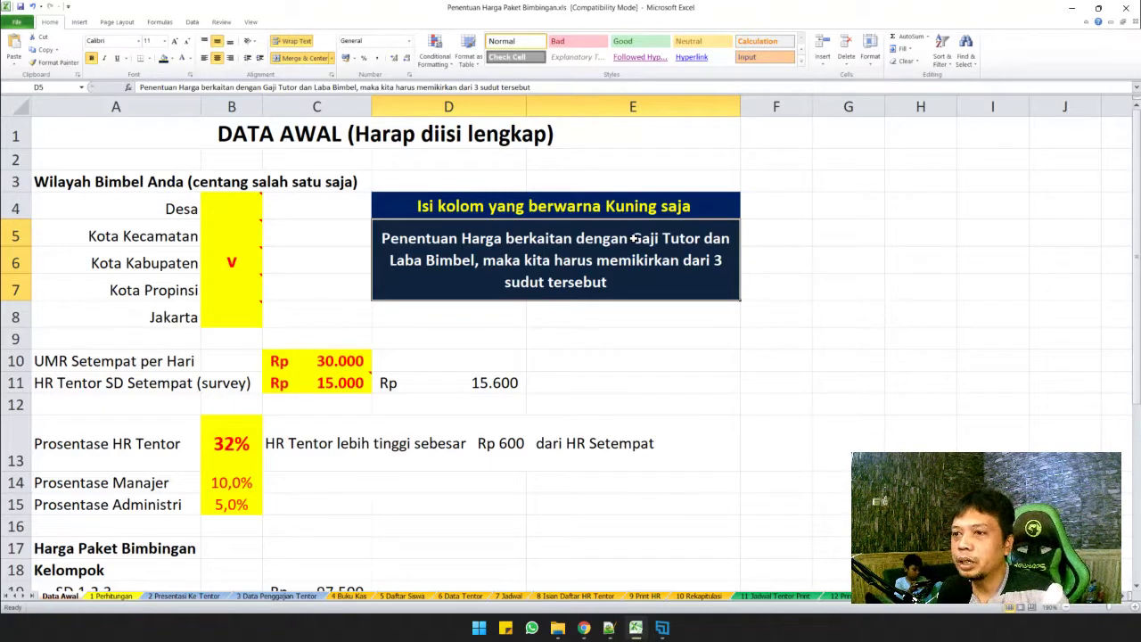
Step: Enlarge the Data Awal sheet and examine the UMR Setempat per Hari entry
left_click(577, 316)
scroll(578, 315, "up", 1, "ctrl")
scroll(577, 317, "up", 1, "ctrl")
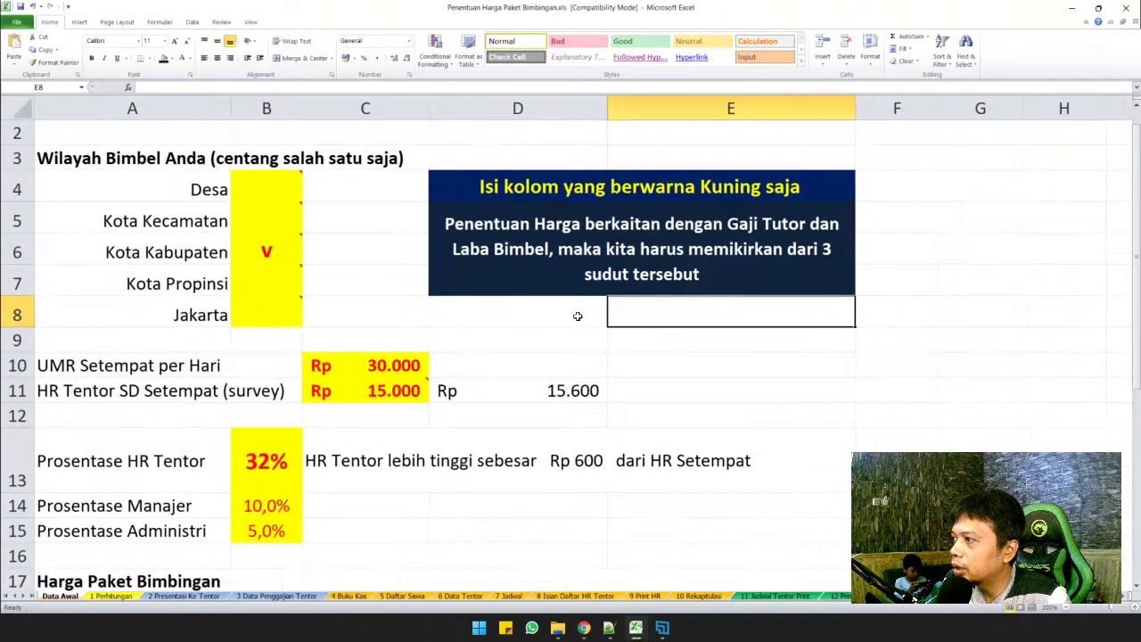
left_click(521, 339)
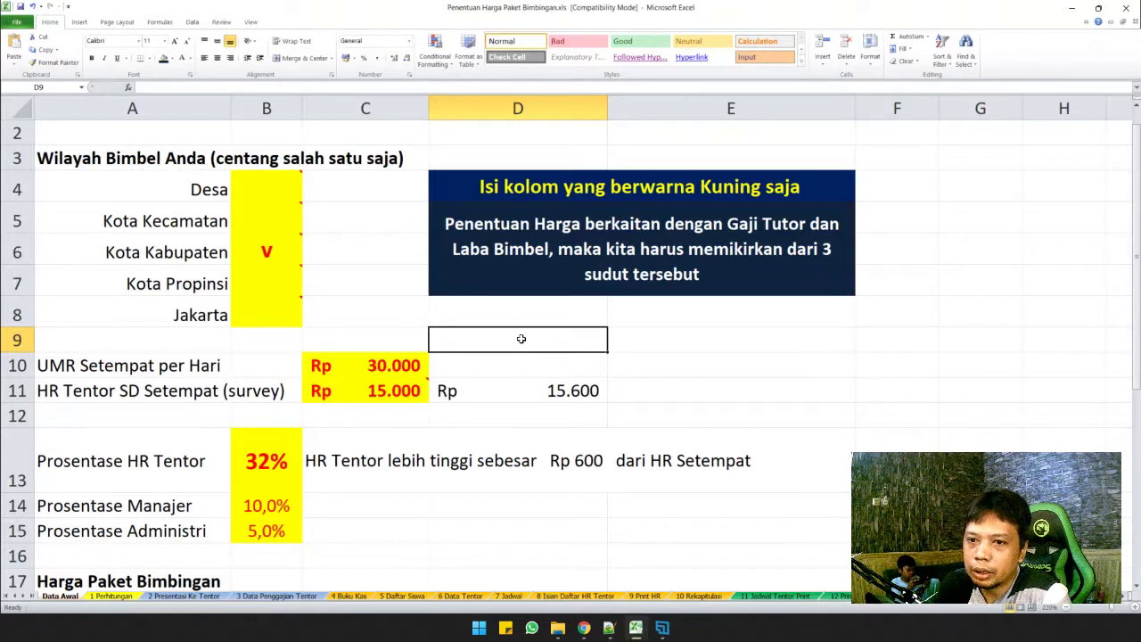
left_click(391, 372)
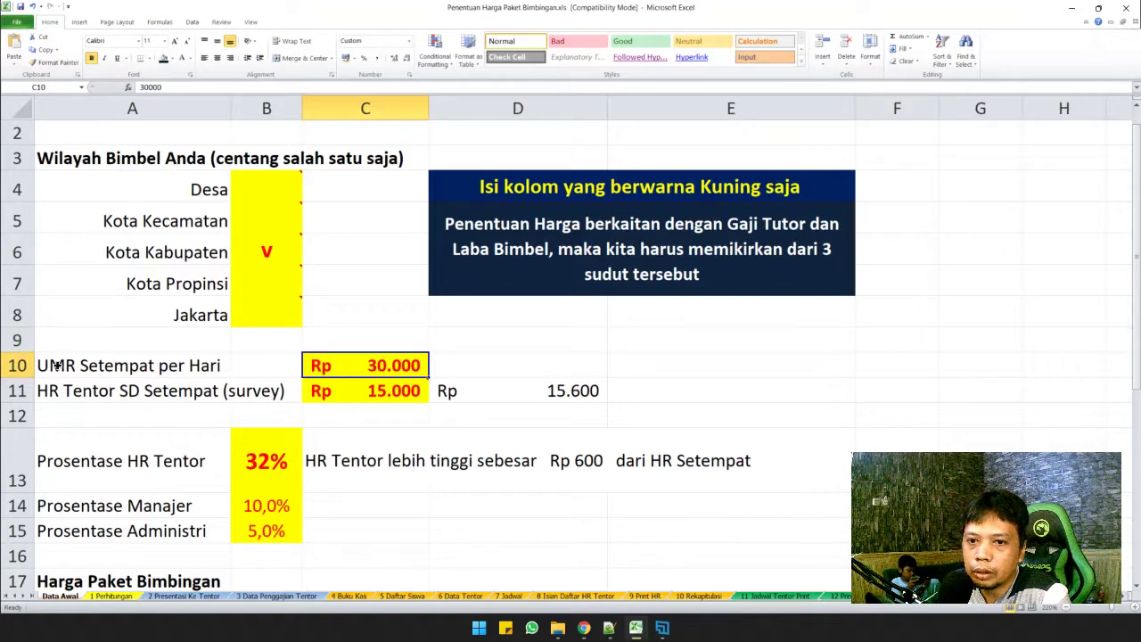
left_click_drag(55, 365, 319, 365)
left_click(331, 363)
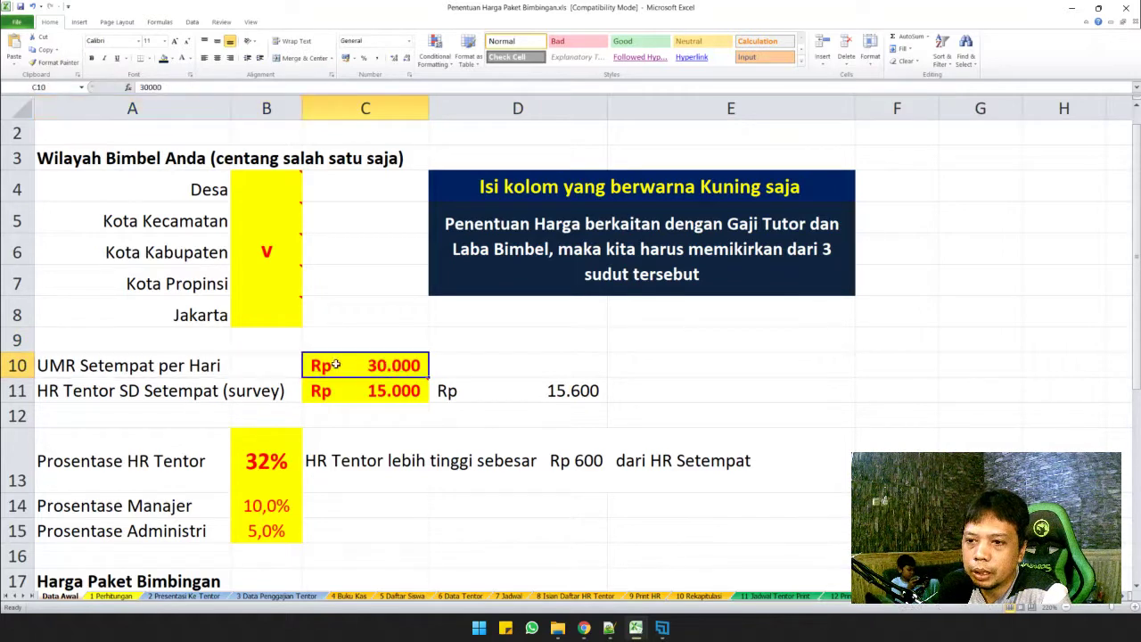
Step: Calculate the daily wage in cell D9 with =2200/26 and clear the cell again
left_click(557, 348)
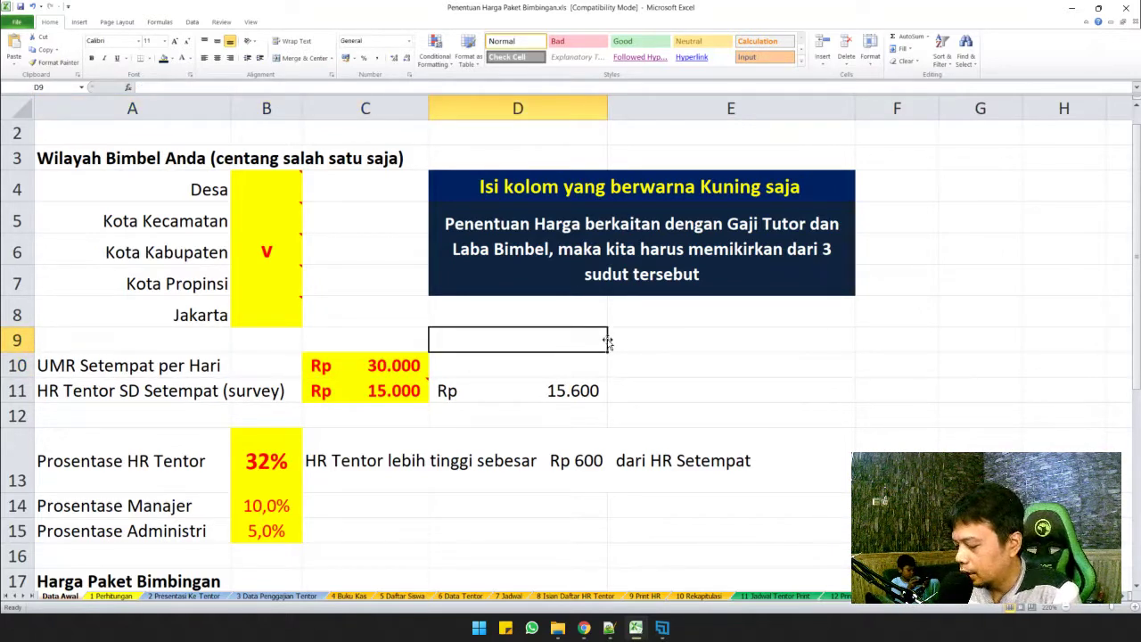
type("=2")
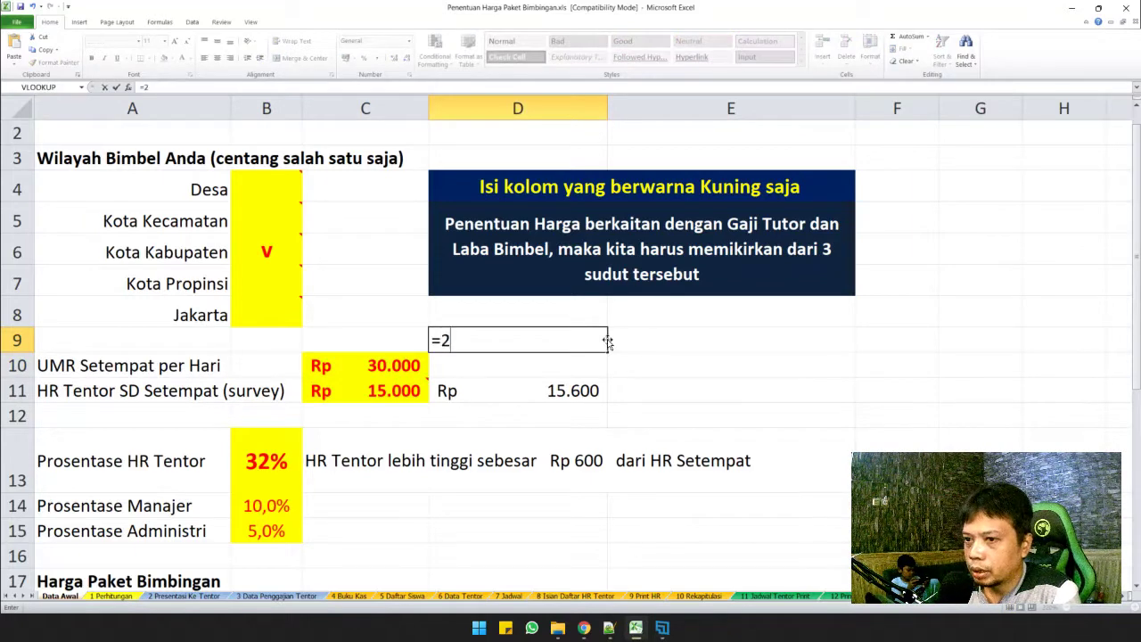
type("20")
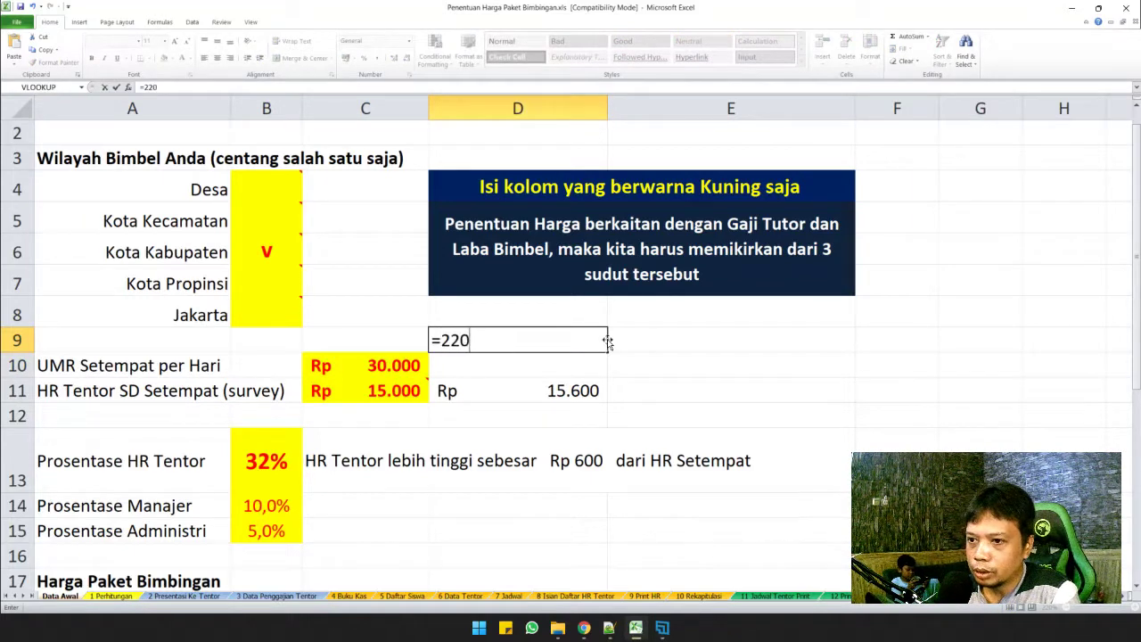
type("0/")
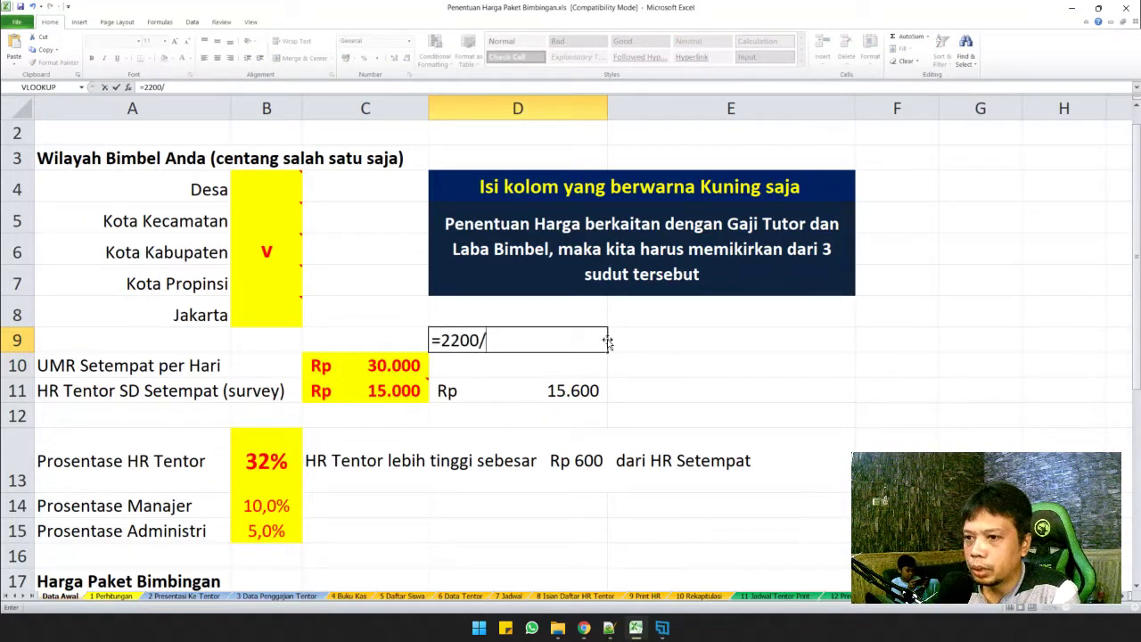
type("26")
key("Return")
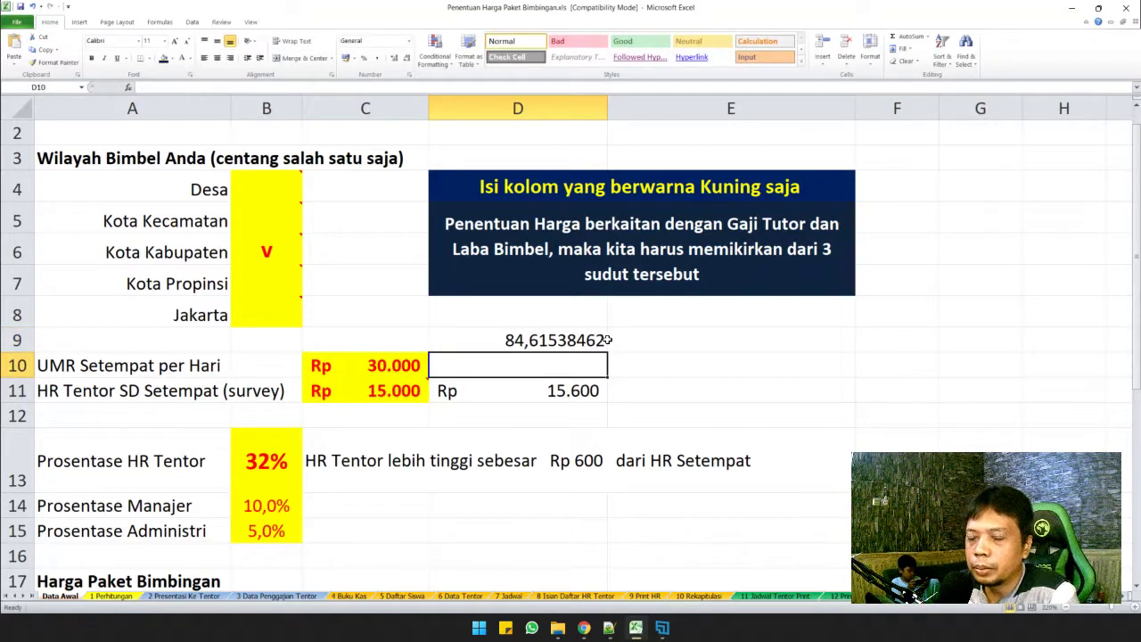
left_click(575, 345)
key("BackSpace")
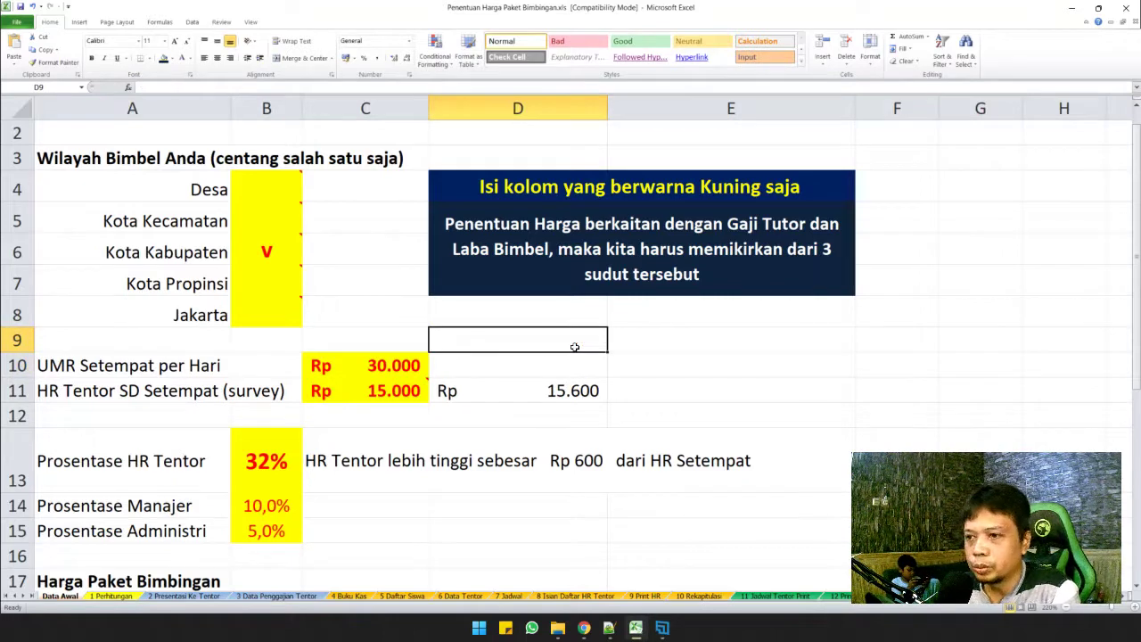
Step: Set the UMR Setempat per Hari in cell C10 to 84000
key("Return")
key("Left")
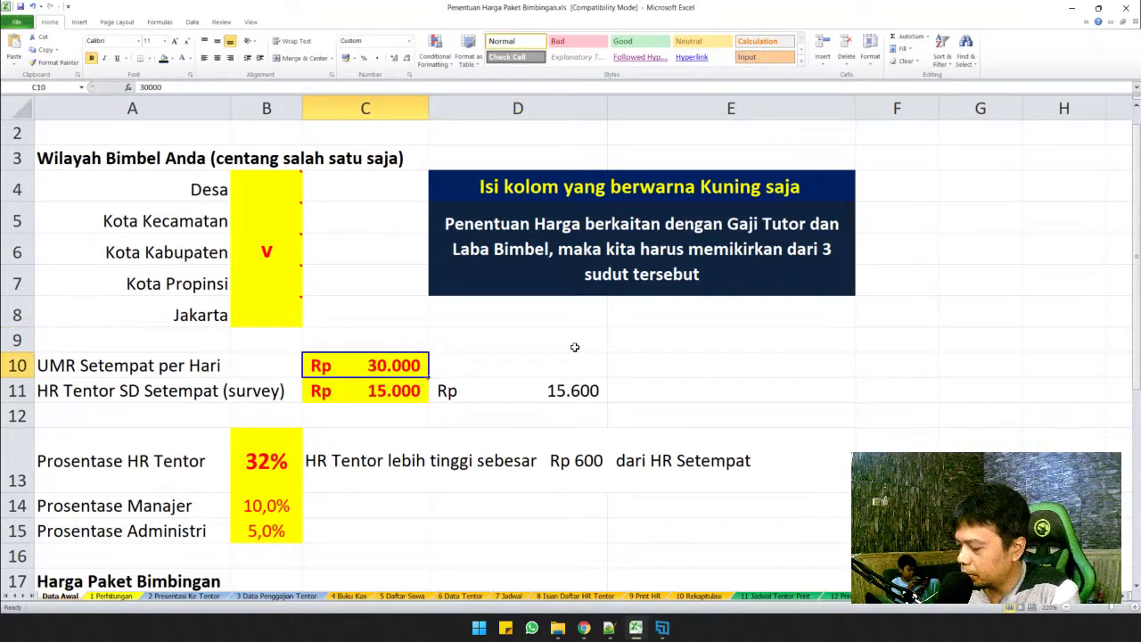
type("84")
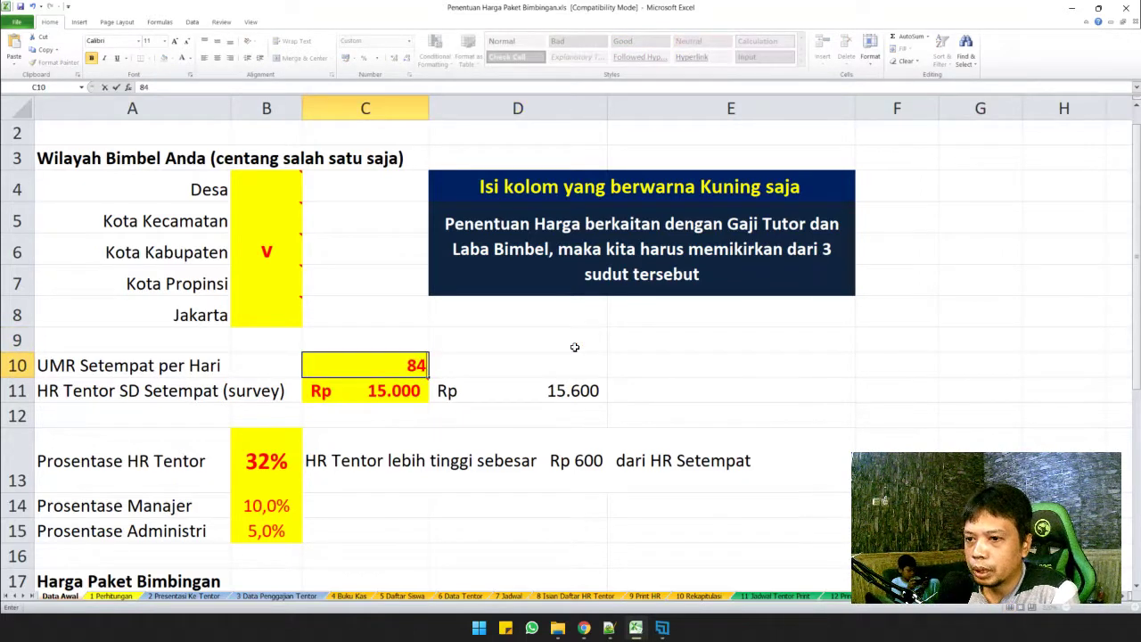
type(".000")
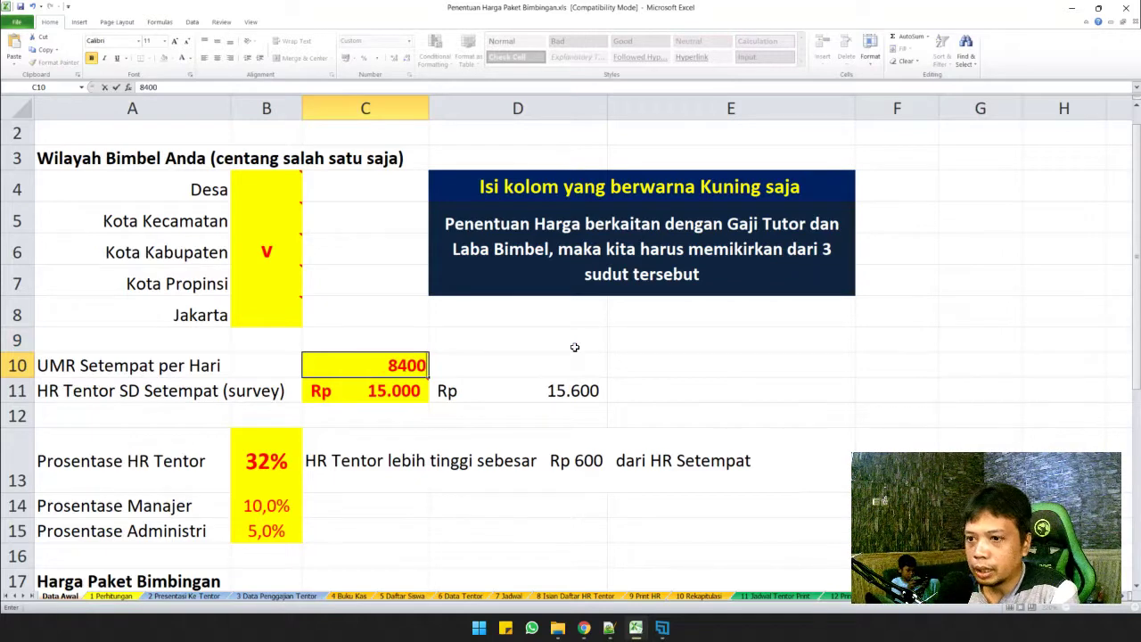
key("Return")
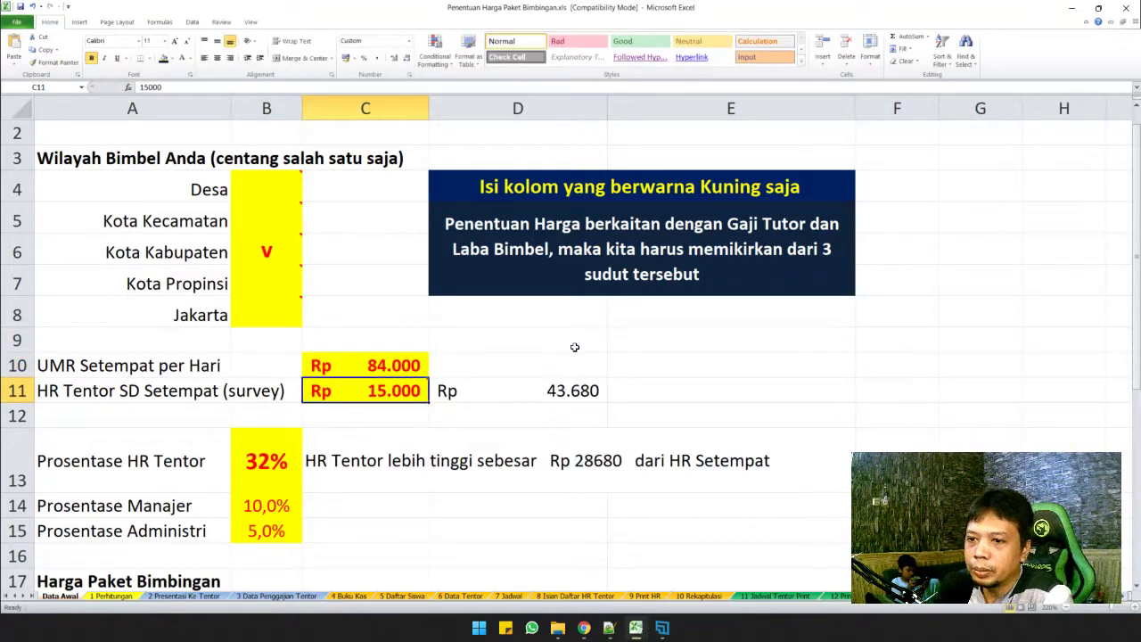
Step: Examine the calculated tutor fee in D11 and the Kelompok package prices for SD against the daily UMR
left_click(533, 392)
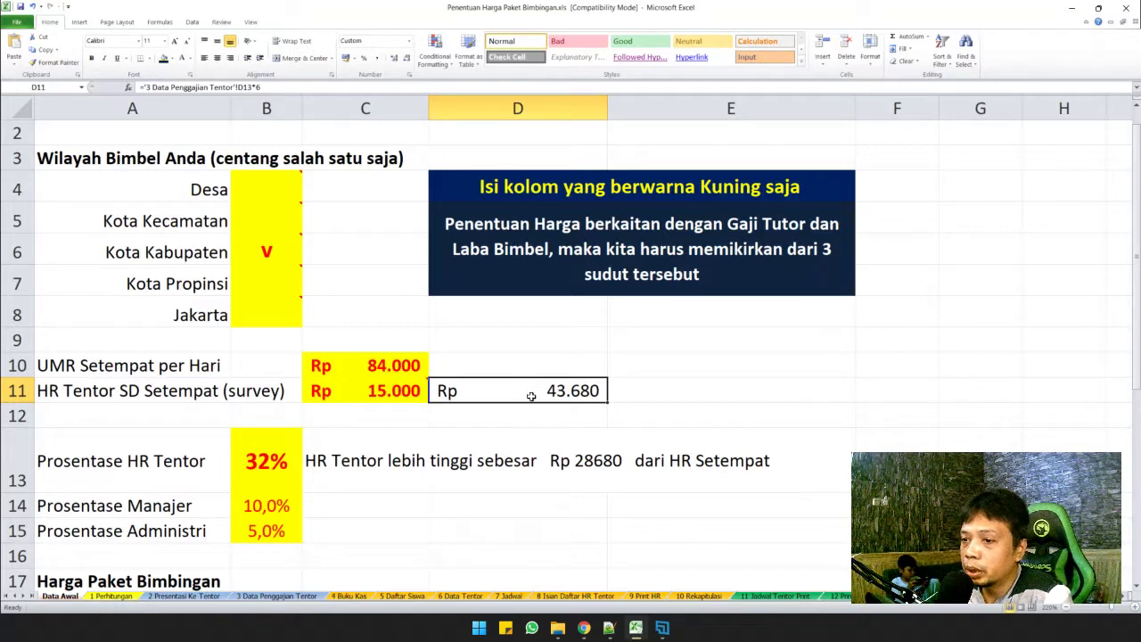
left_click(521, 417)
left_click(520, 392)
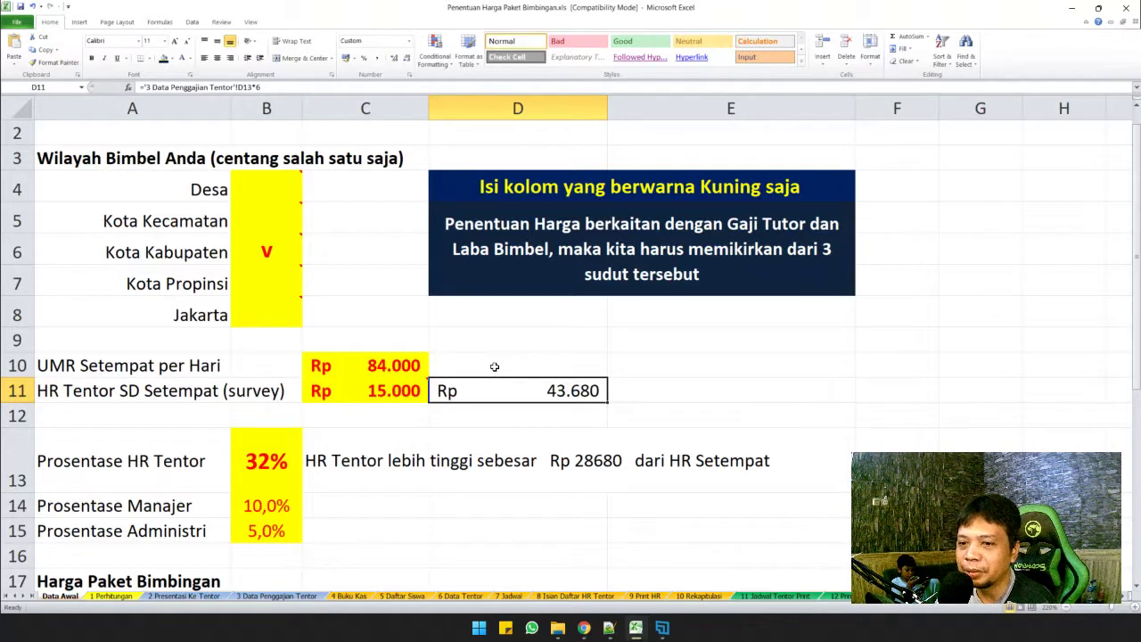
scroll(494, 366, "down", 2)
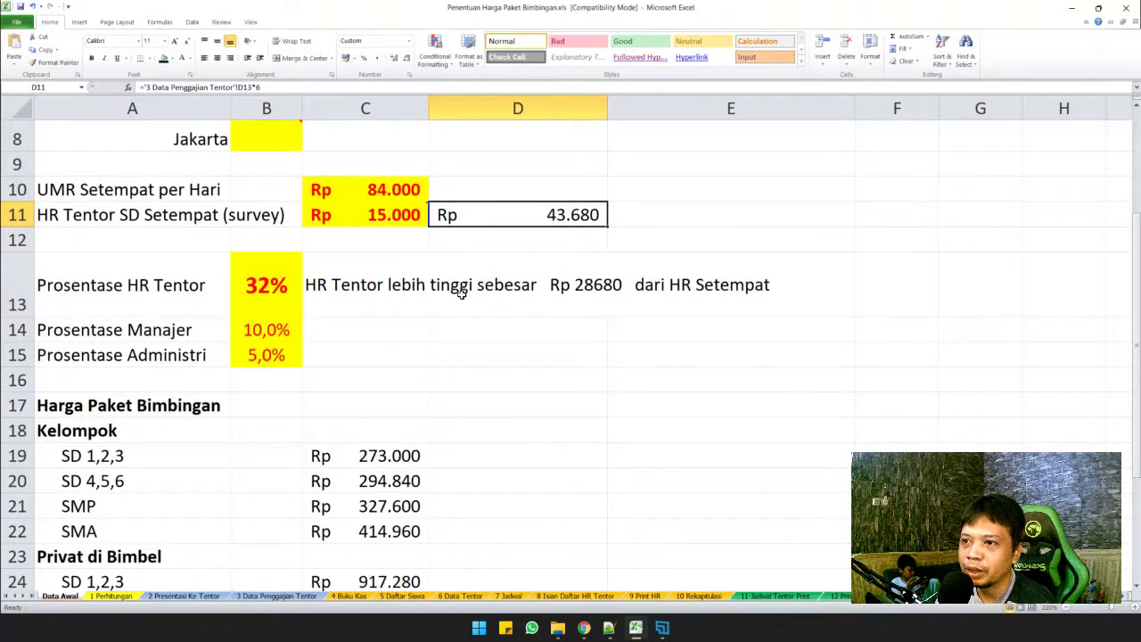
left_click(389, 459)
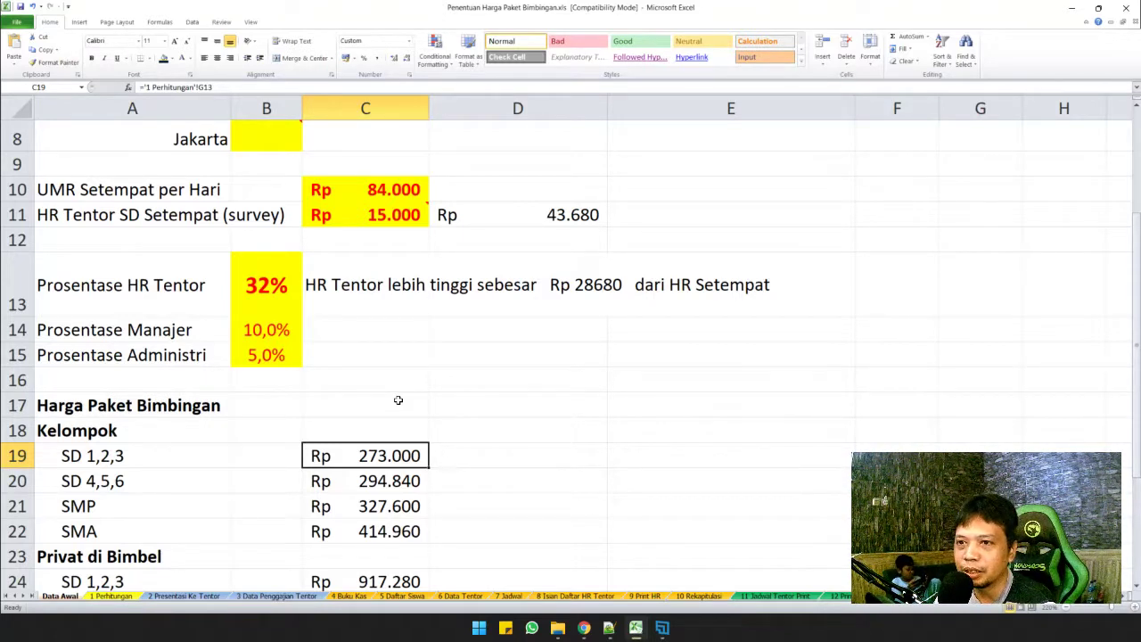
left_click(395, 194)
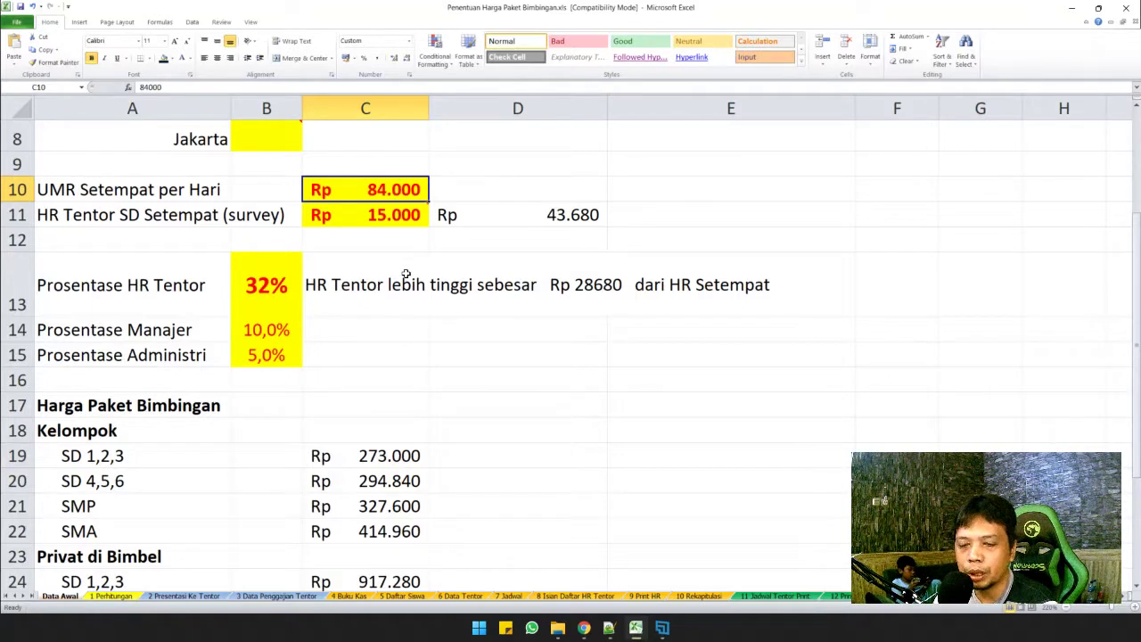
left_click(372, 459)
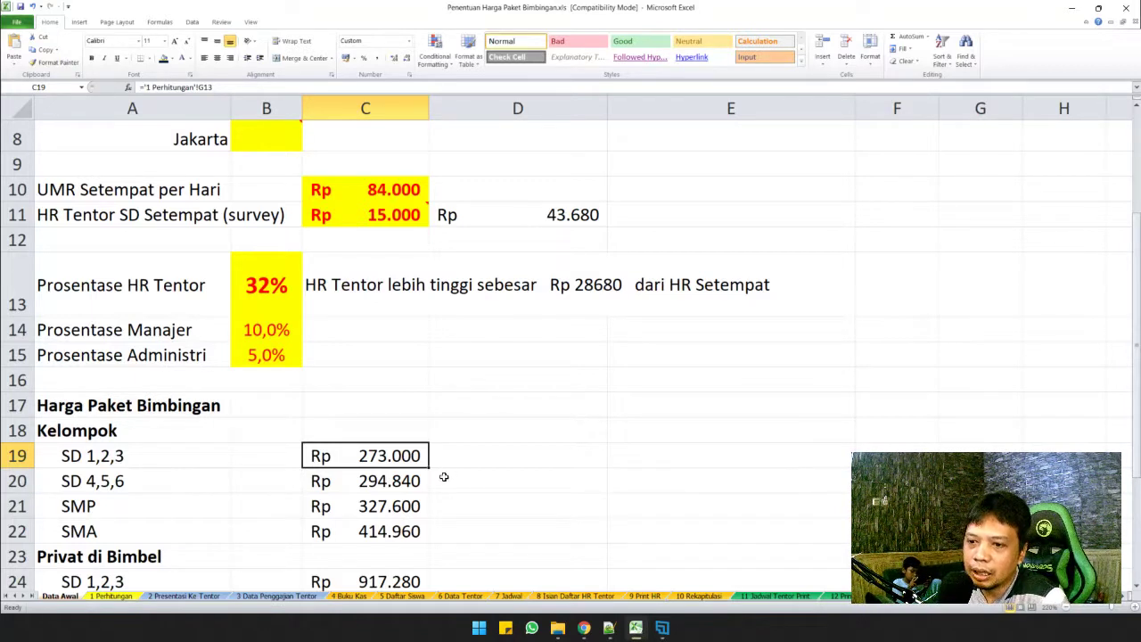
left_click(444, 475)
left_click(393, 478)
left_click(391, 456)
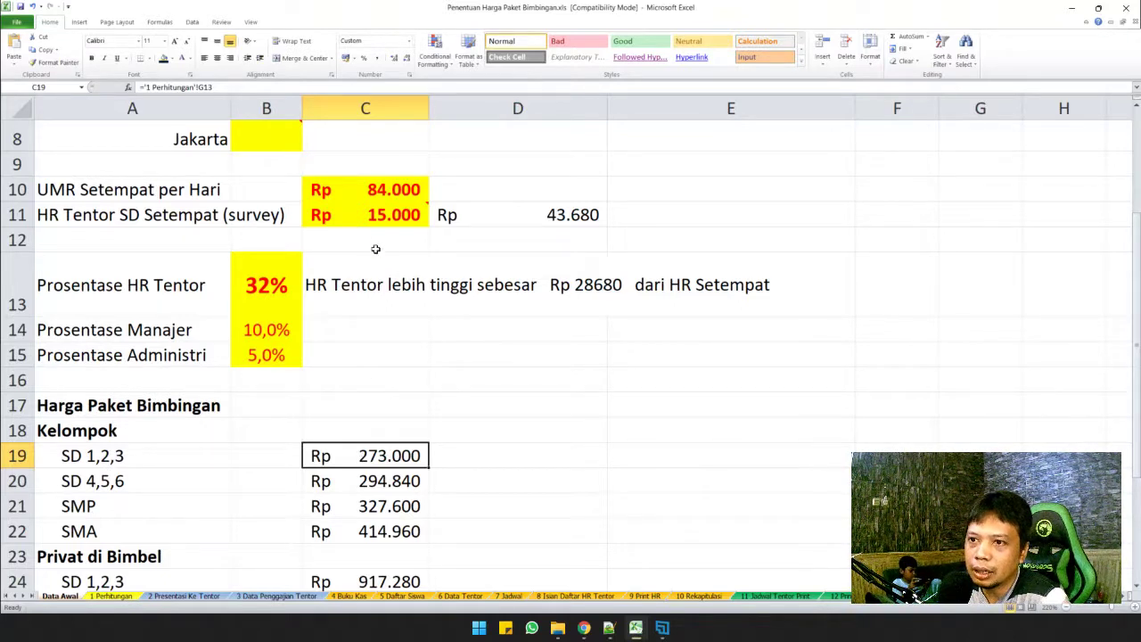
Step: Try a UMR Setempat per Hari of 50000 and check the Kelompok price for SD 1,2,3
left_click(373, 194)
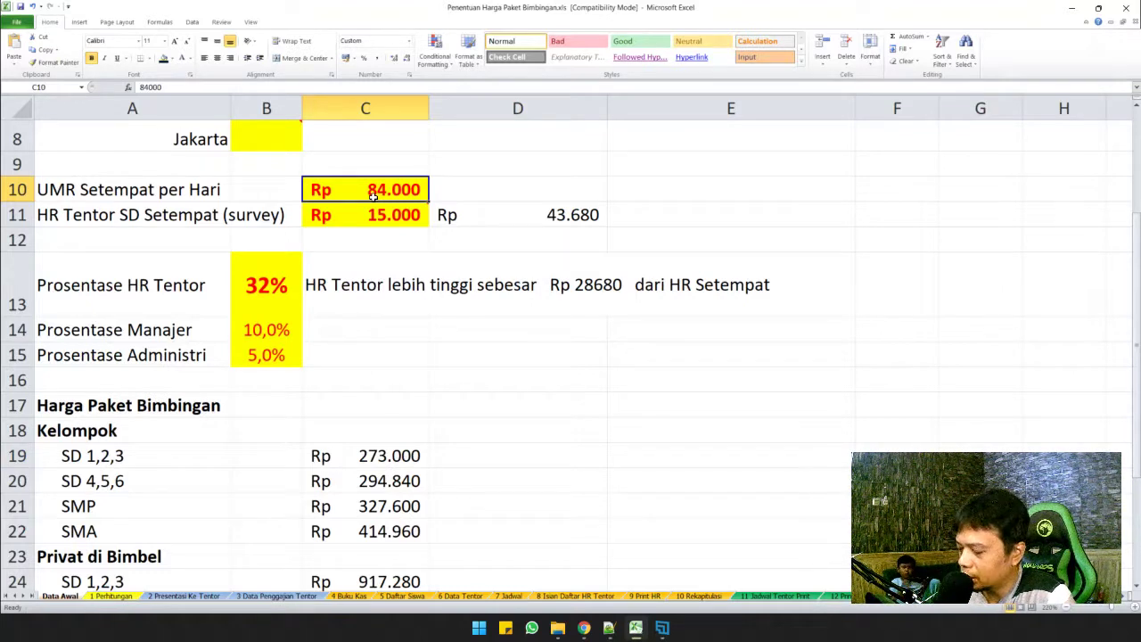
type("5")
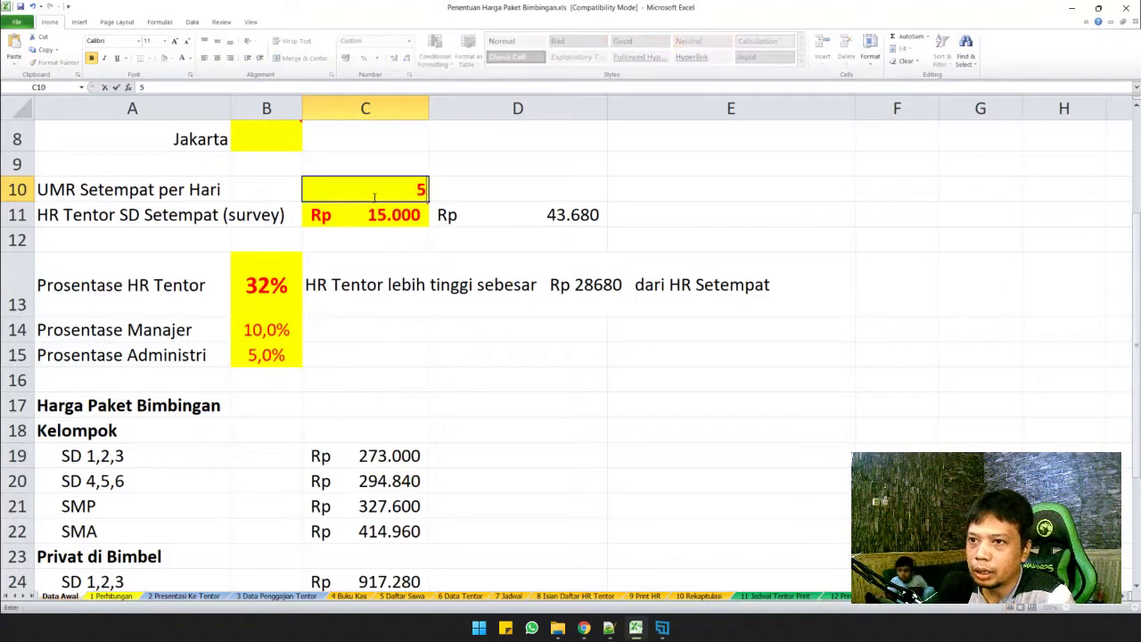
type("0.00000")
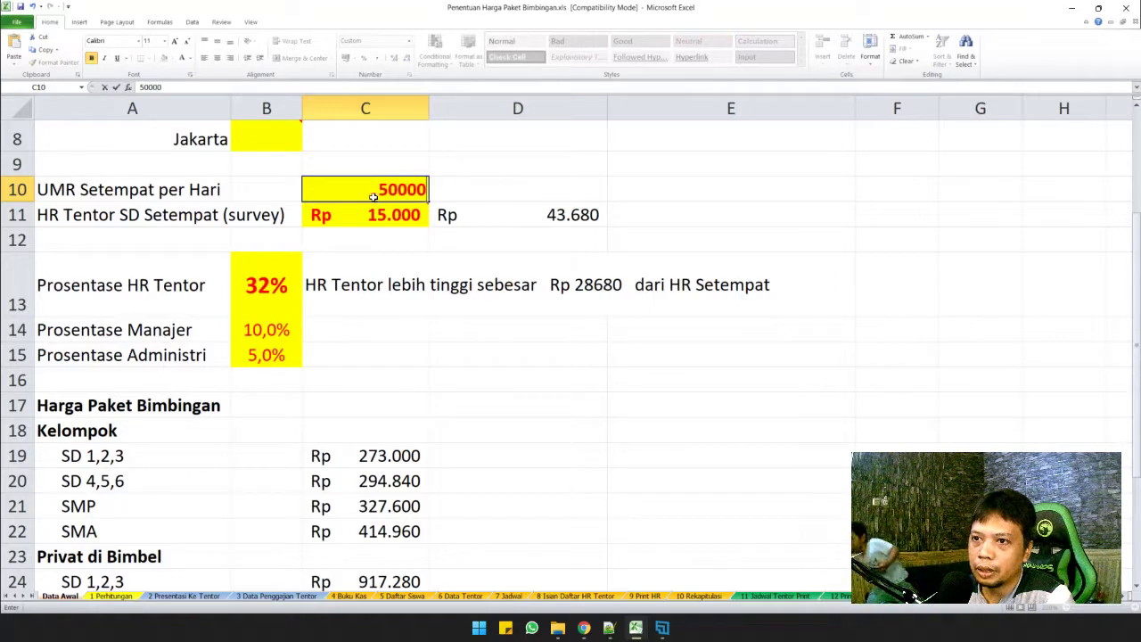
key("Return")
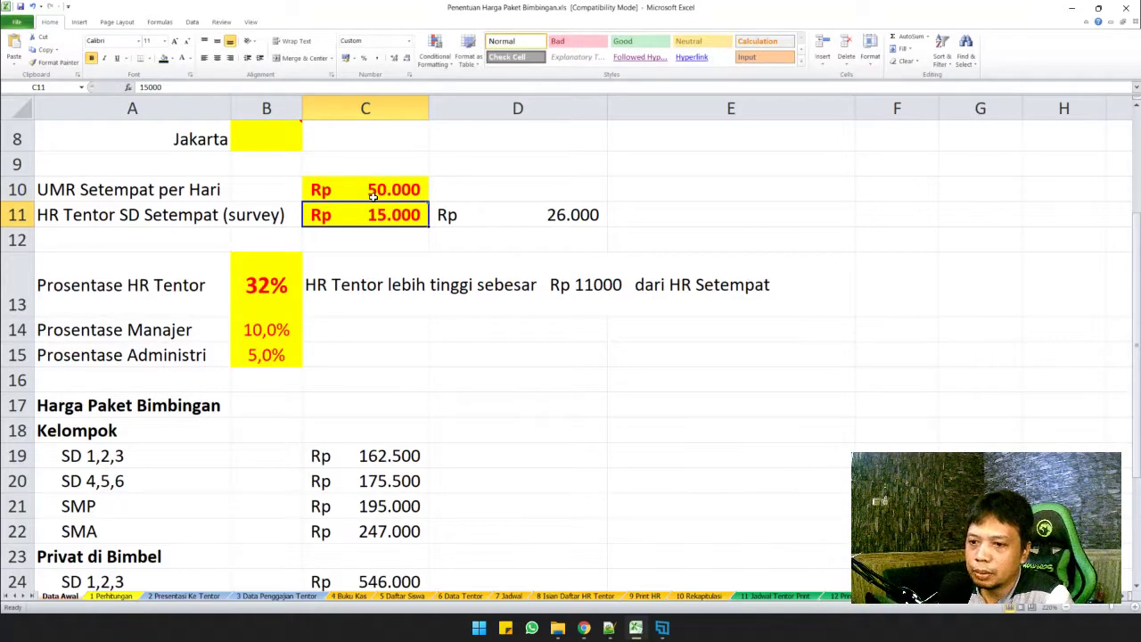
left_click(349, 448)
Step: Lower the UMR Setempat per Hari to 40000 and check the Kelompok price for SD 1,2,3
left_click(384, 189)
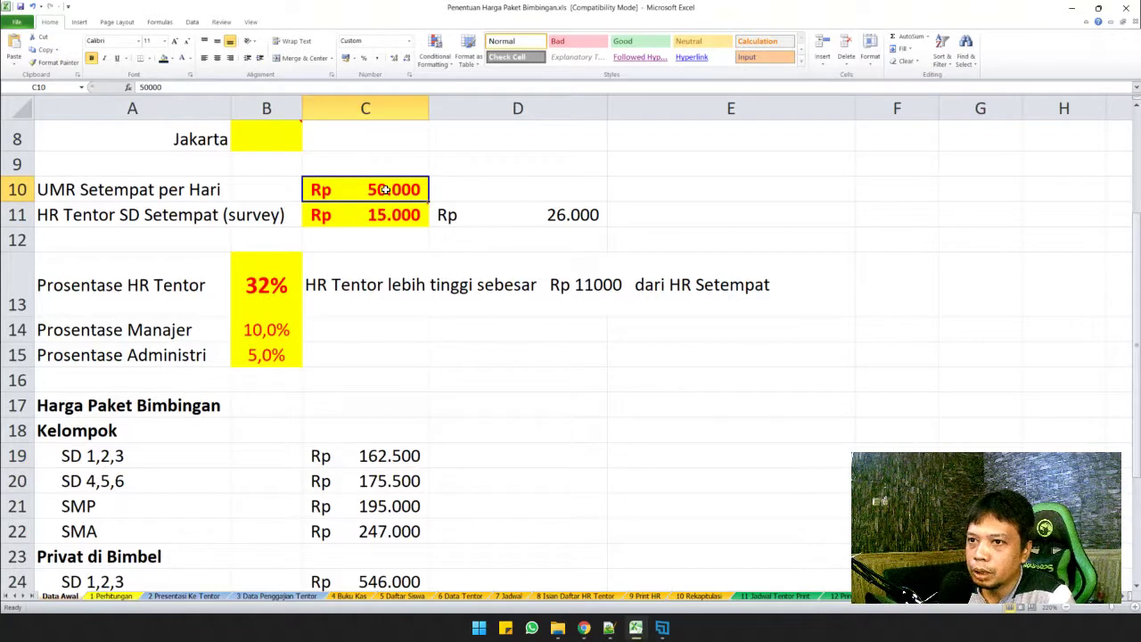
type("40000")
key("Return")
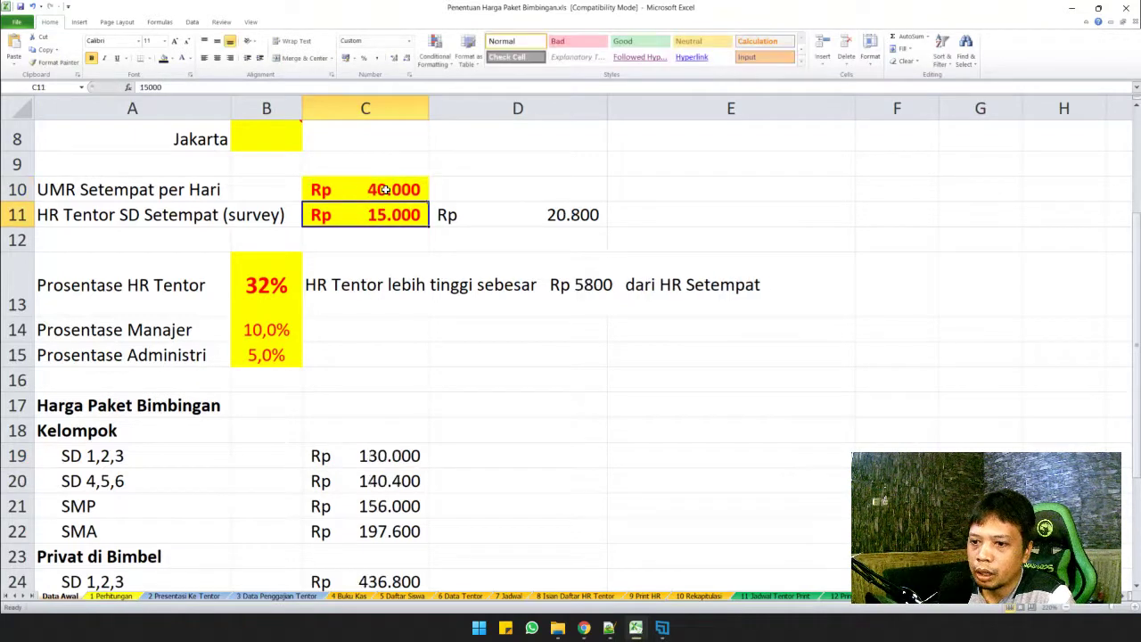
left_click(368, 448)
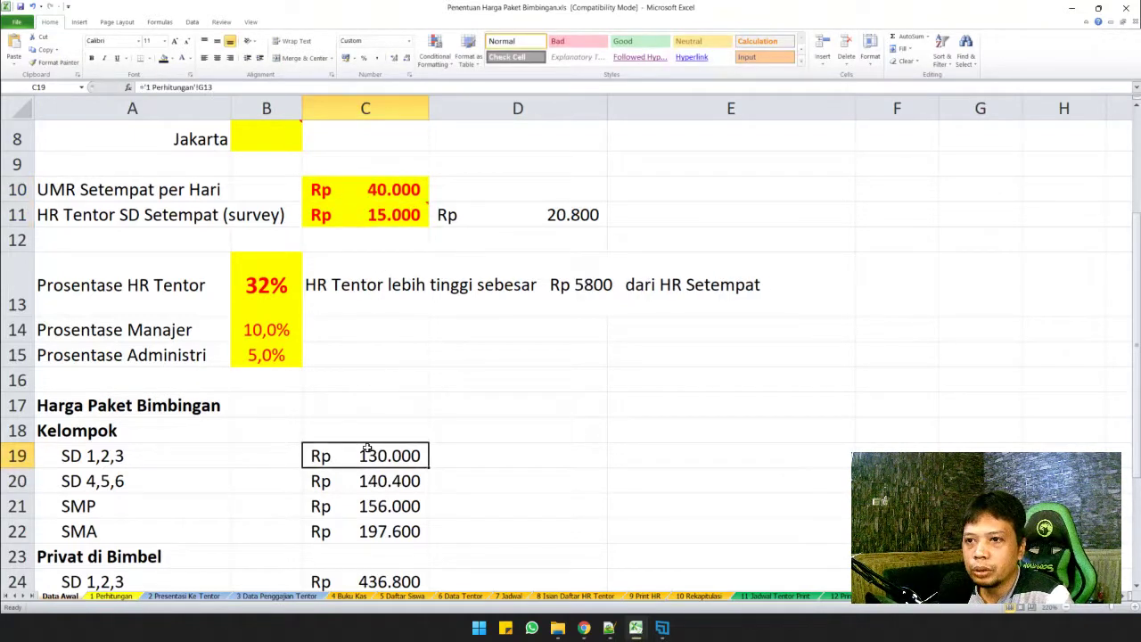
Step: Change the UMR Setempat per Hari in cell C10 to 35000
left_click(378, 192)
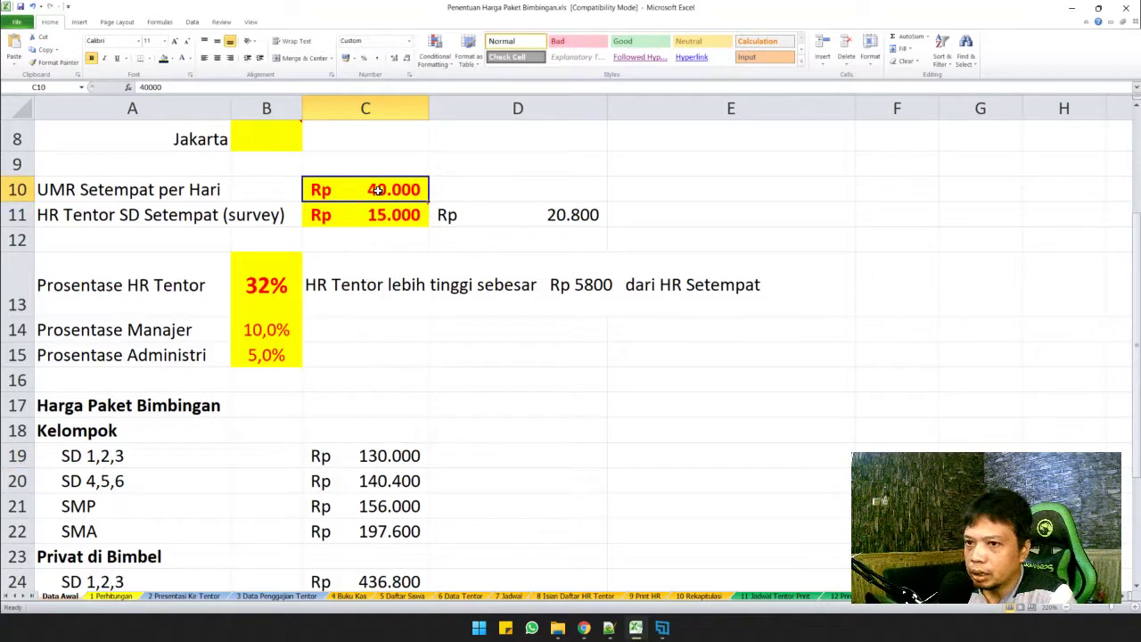
type("35000")
key("Return")
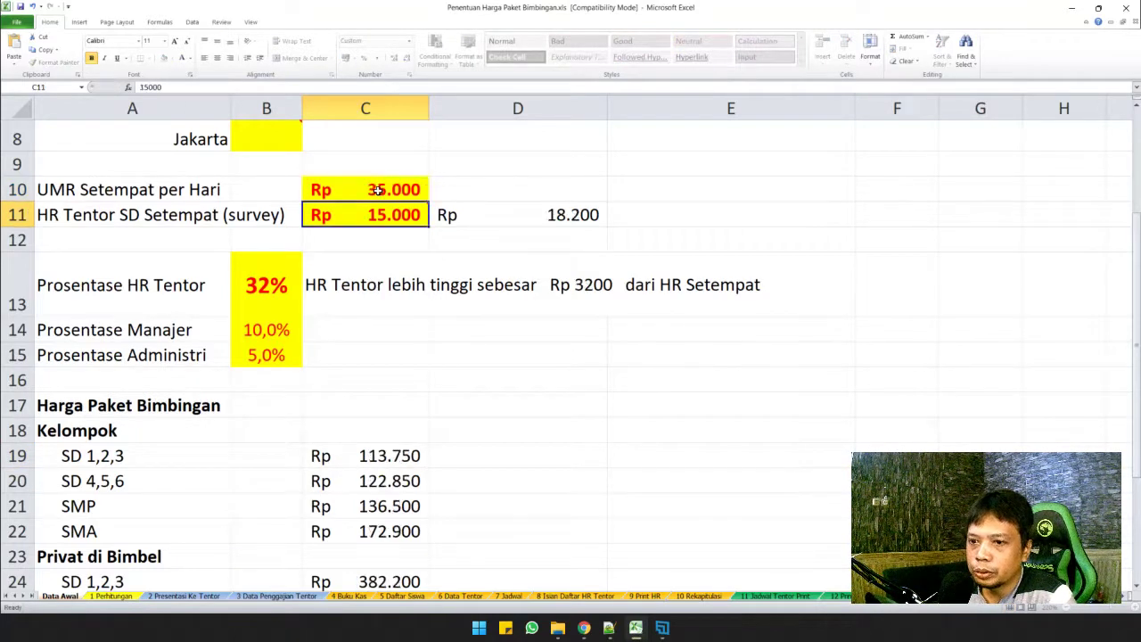
Step: Set the UMR Setempat per Hari to 30000 and select the Kelompok package prices from SD 1,2,3 to SMA
left_click(378, 191)
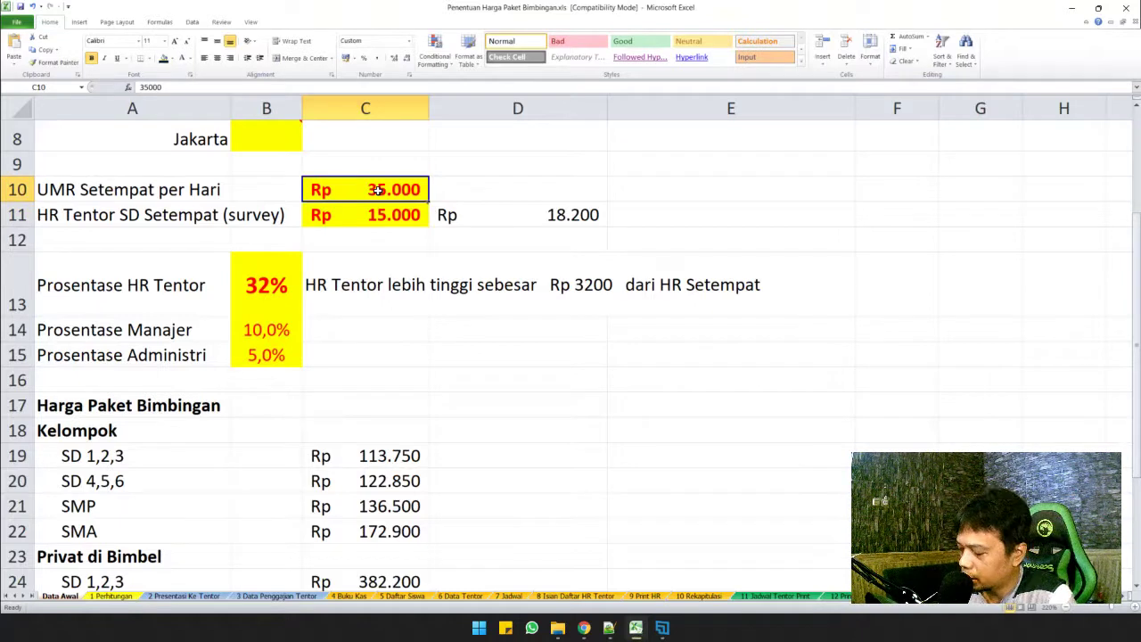
type("30000")
key("Return")
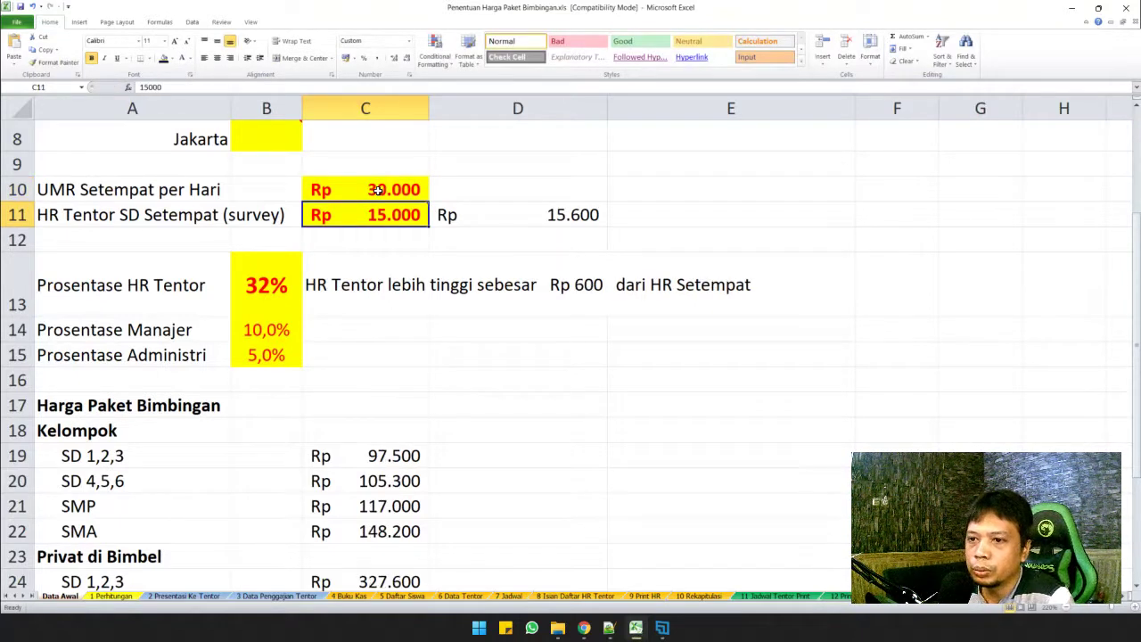
left_click(384, 356)
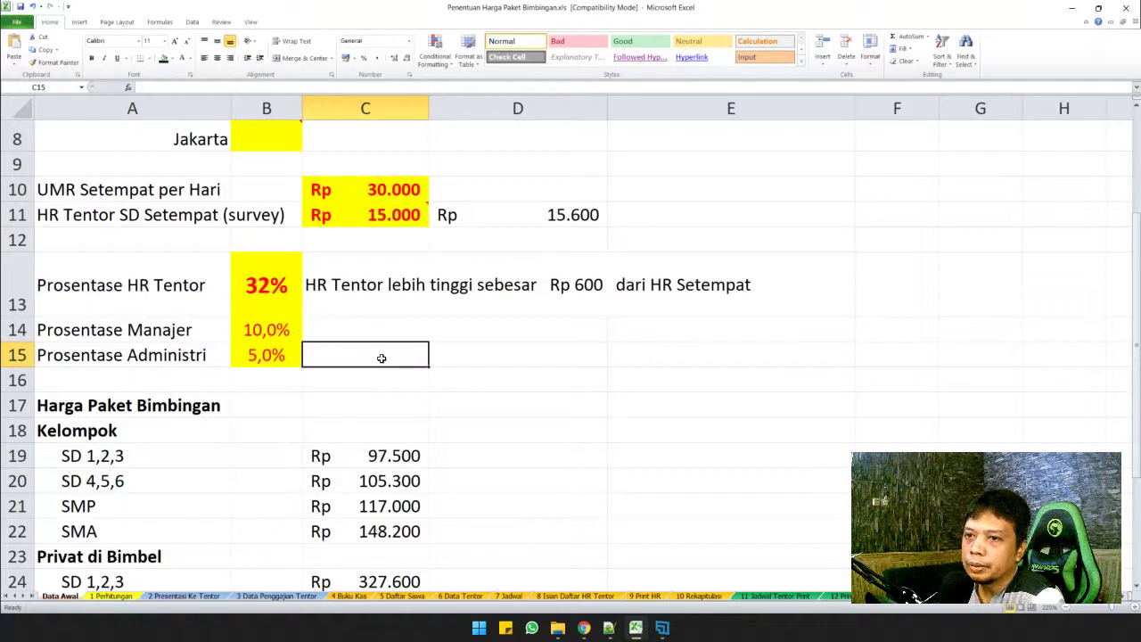
left_click(378, 193)
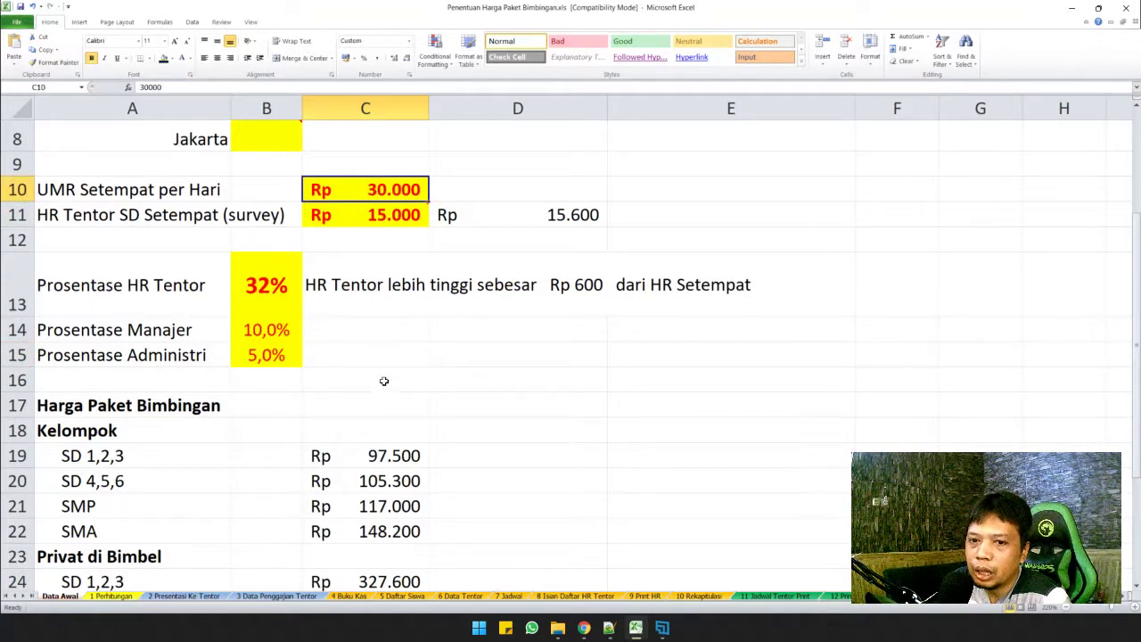
left_click_drag(378, 457, 362, 530)
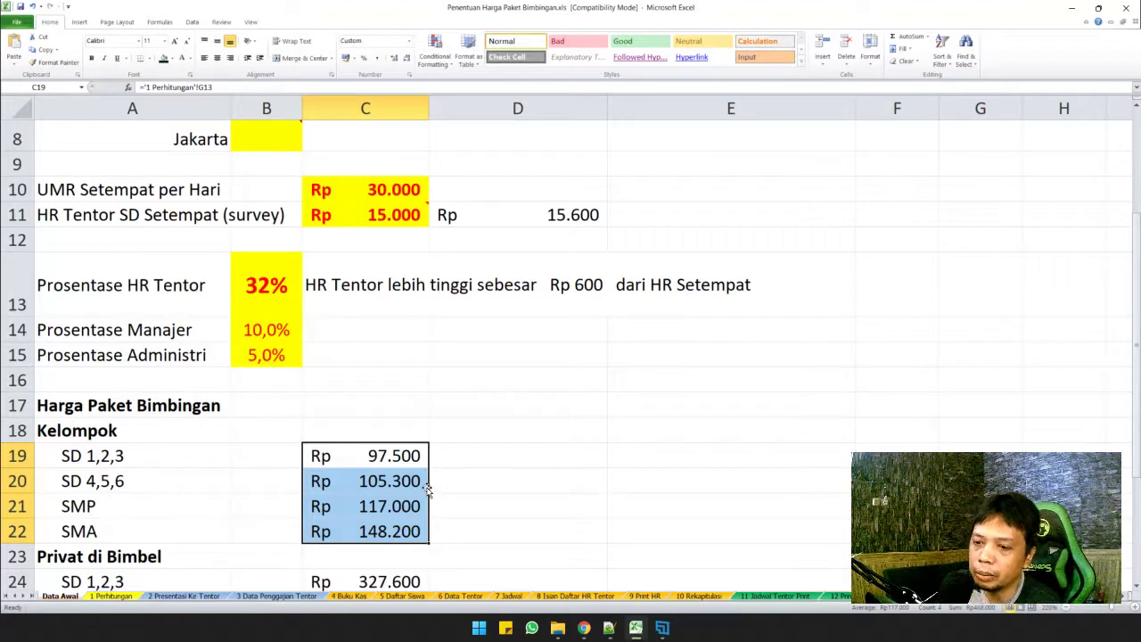
Step: Review the Kelompok price for SD 1,2,3 alongside the region, UMR and tutor pay inputs on the Data Awal sheet
left_click(416, 464)
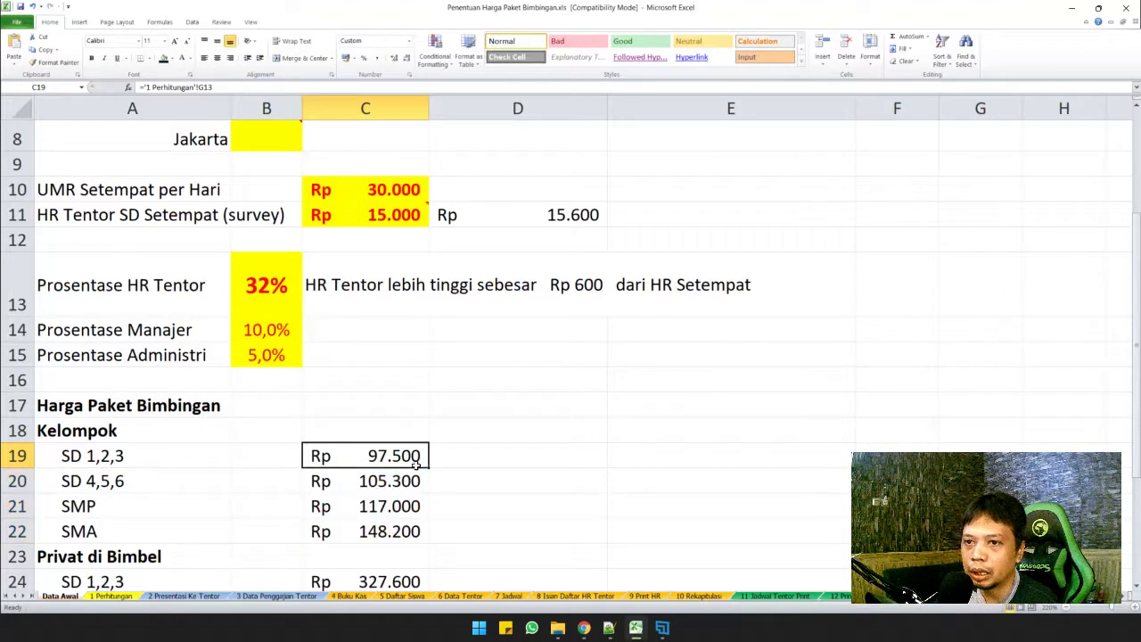
left_click(452, 455)
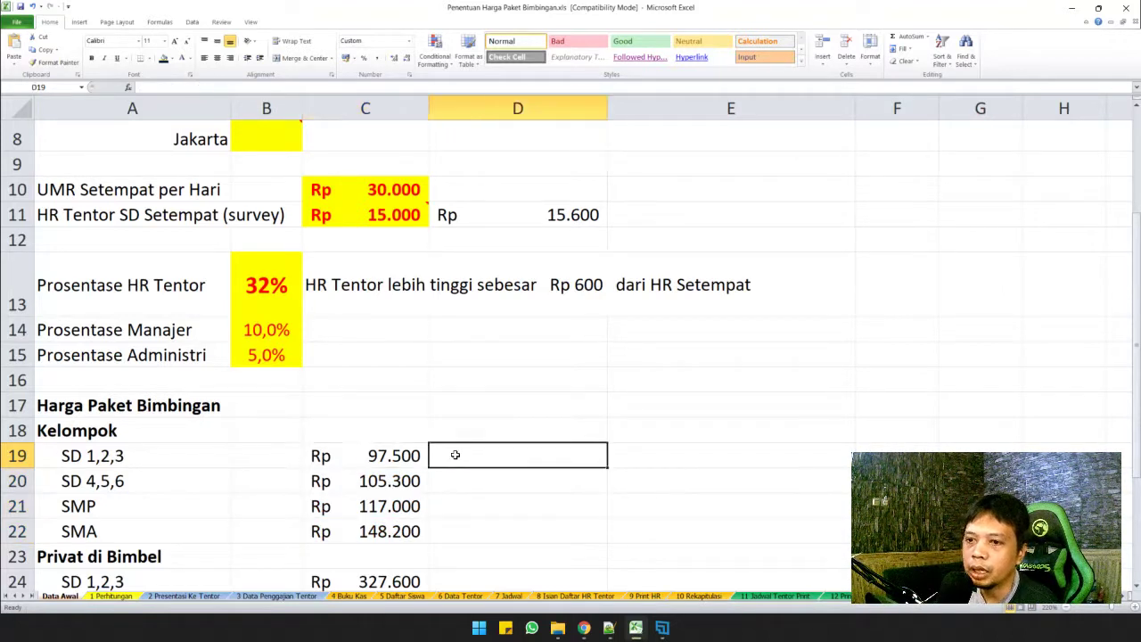
scroll(456, 455, "up", 2)
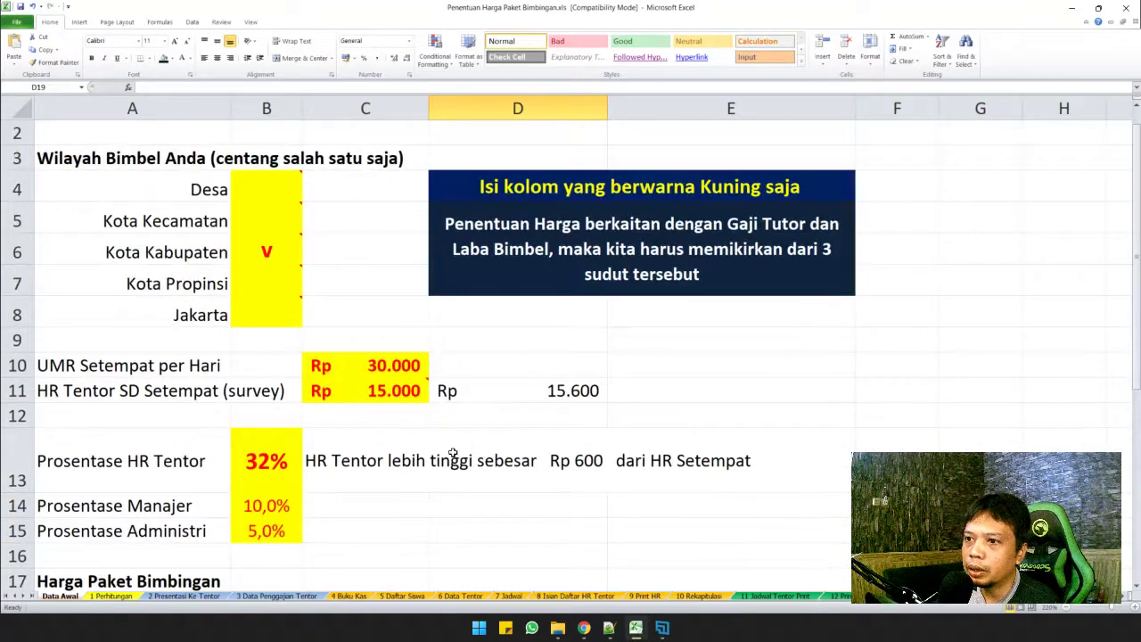
left_click(507, 336)
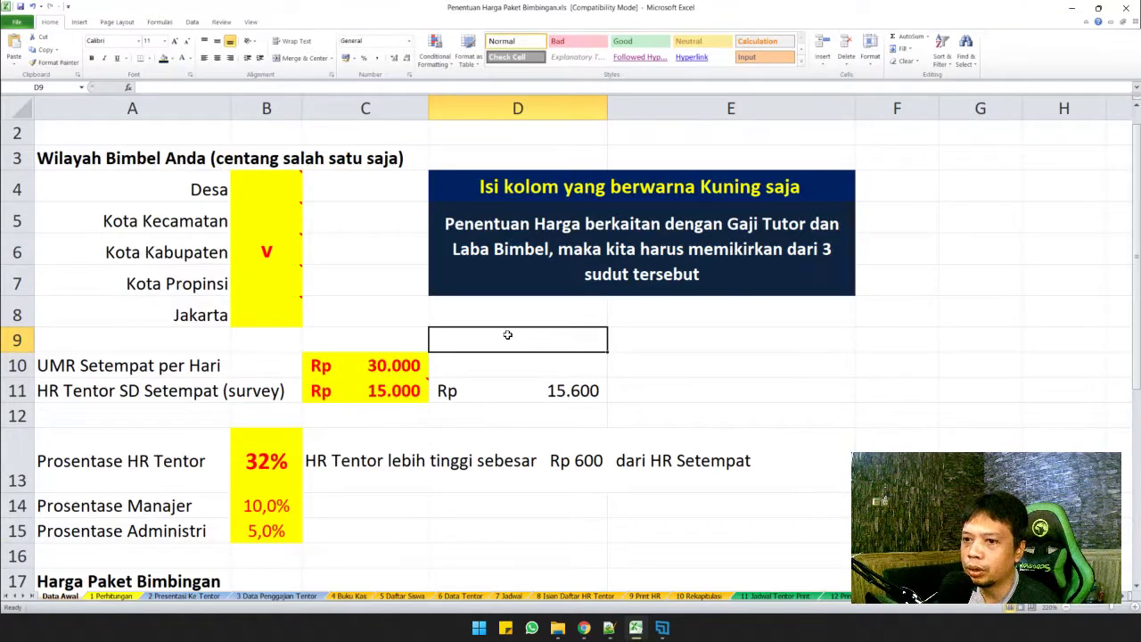
scroll(507, 335, "down", 3)
scroll(507, 334, "up", 3)
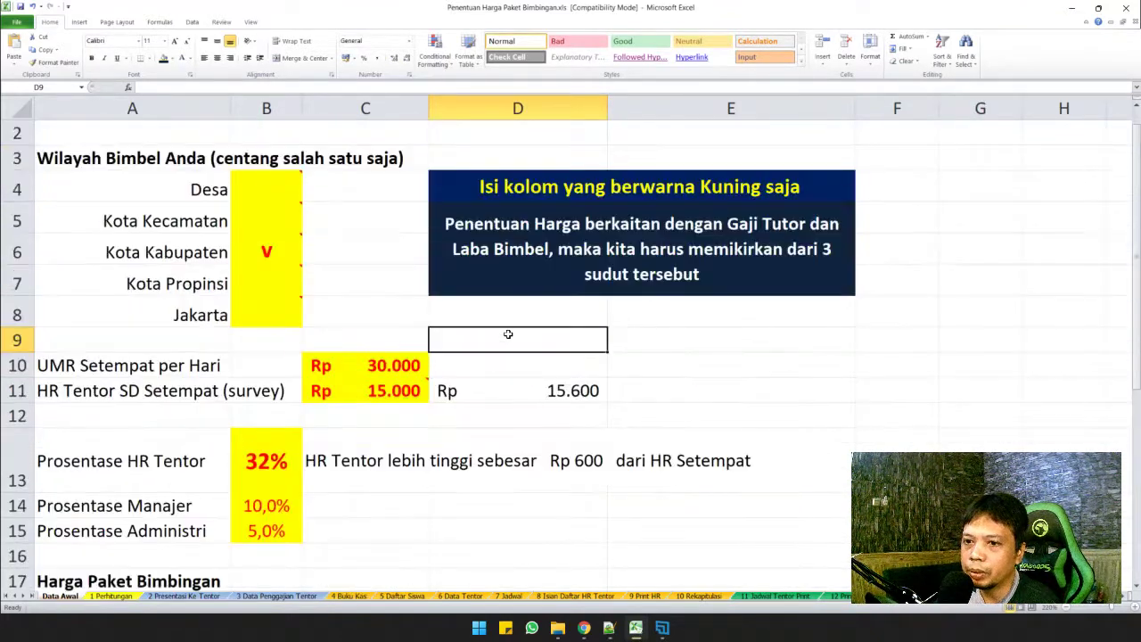
scroll(507, 334, "down", 1)
scroll(507, 334, "down", 1)
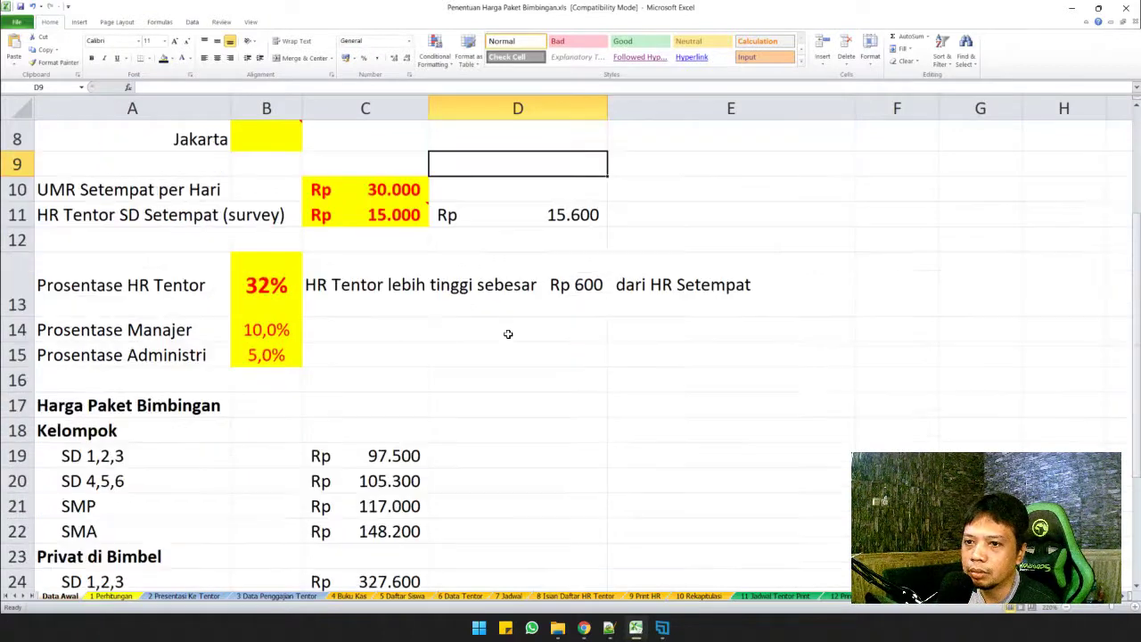
Step: Calculate the per-meeting price of the Kelompok SD 1,2,3 package in cell D19 with the formula =C19/12
left_click(398, 454)
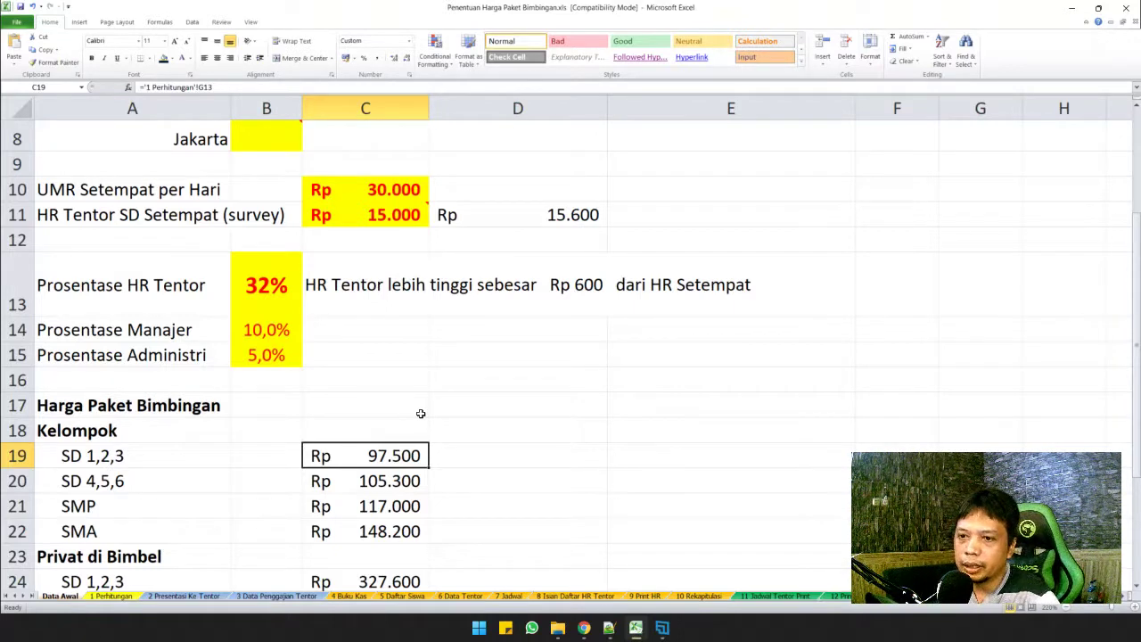
left_click(463, 463)
type("=")
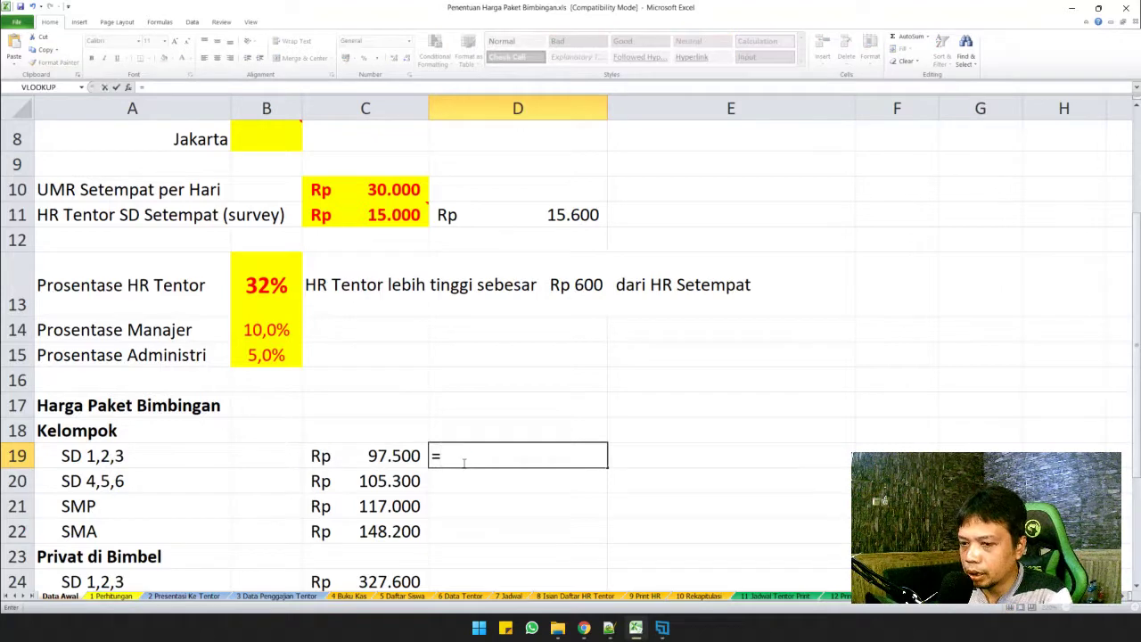
key("Left")
type("/12")
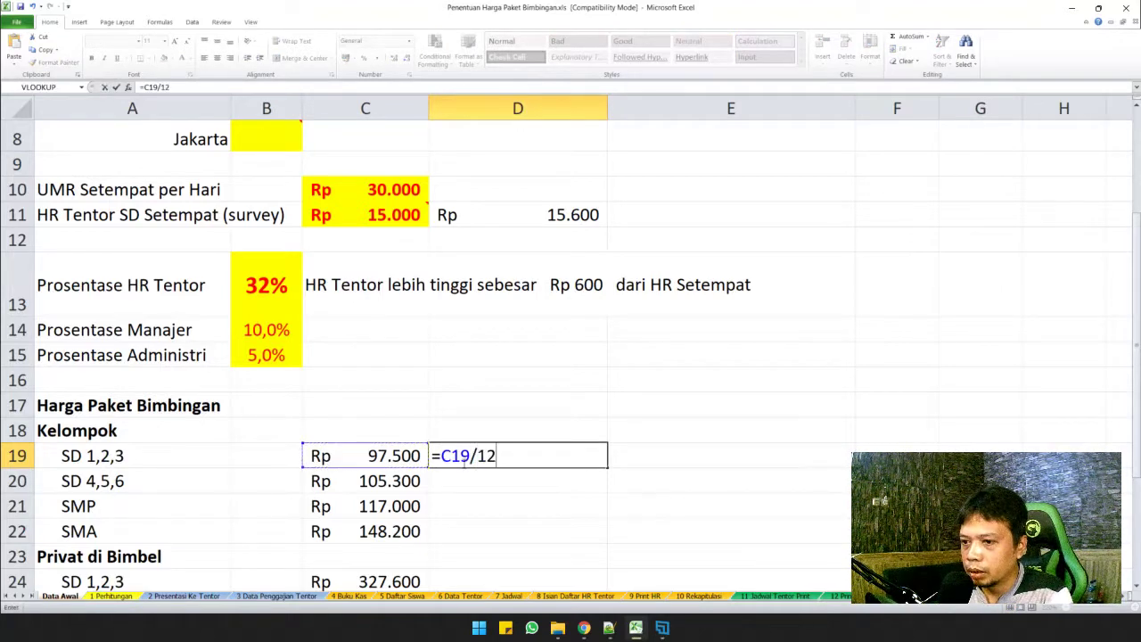
key("Return")
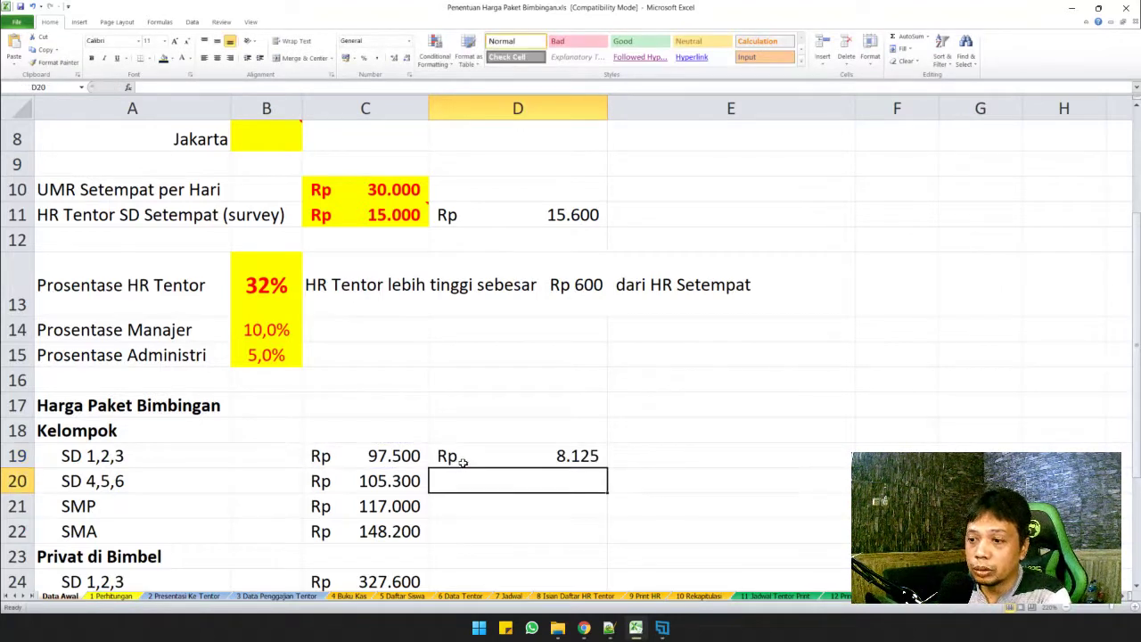
left_click(463, 463)
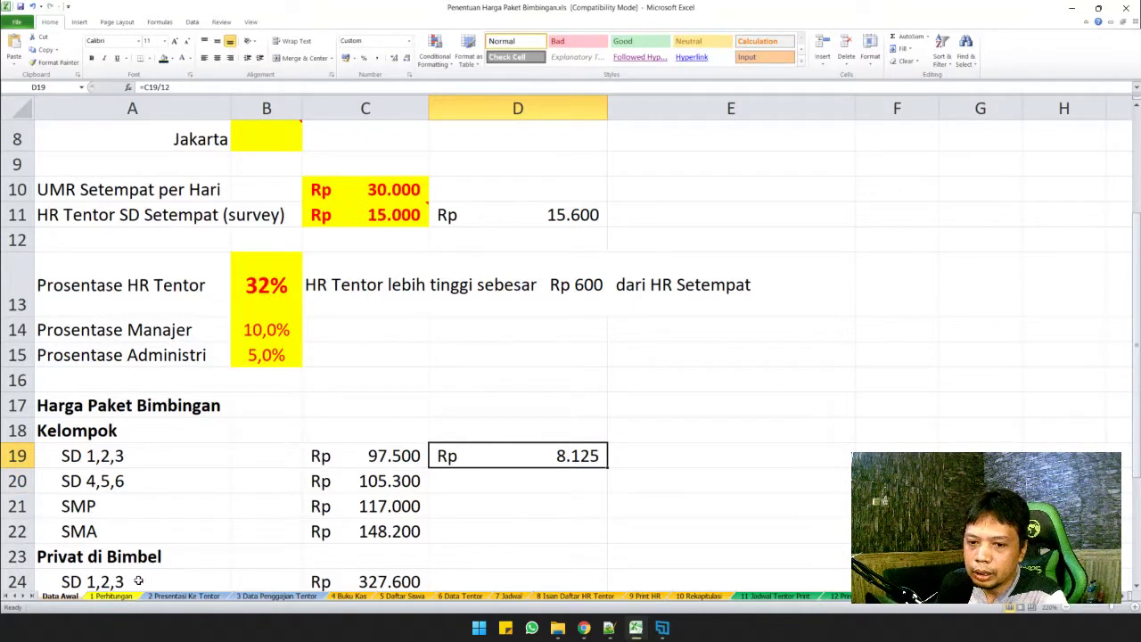
Step: On the 1 Perhitungan sheet, set the assumed number of Kelompok groups and of Privat di Bimbel students to 0
left_click(112, 595)
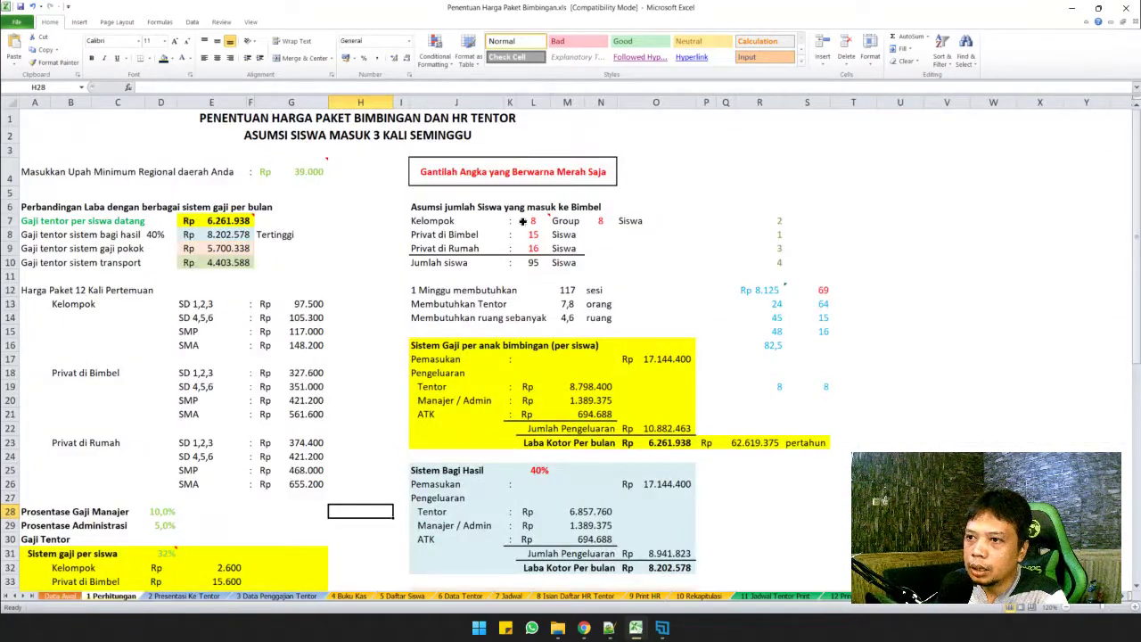
left_click(522, 220)
type("0")
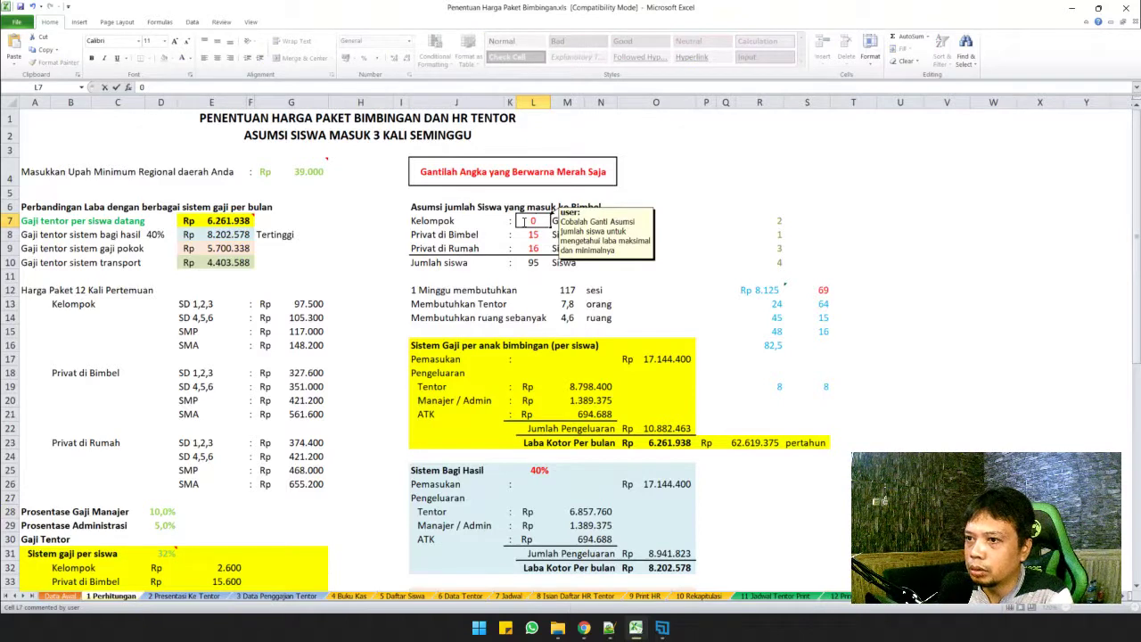
key("Return")
type("0")
key("Return")
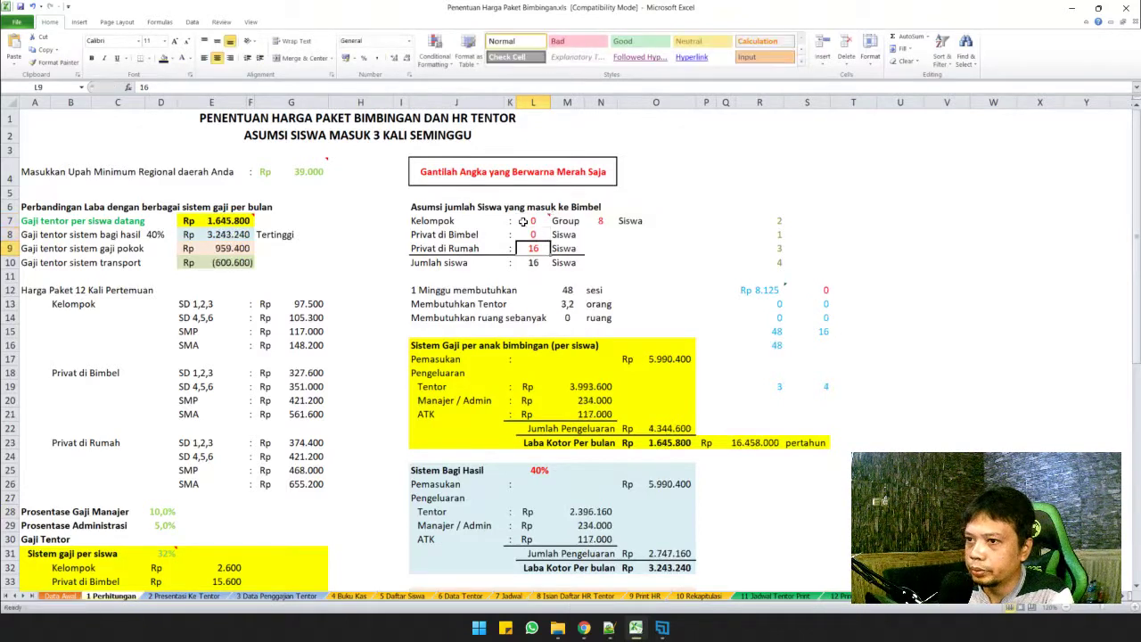
Step: Try 20 students for the Privat di Rumah assumption and reset that count to 0
type("20")
key("Return")
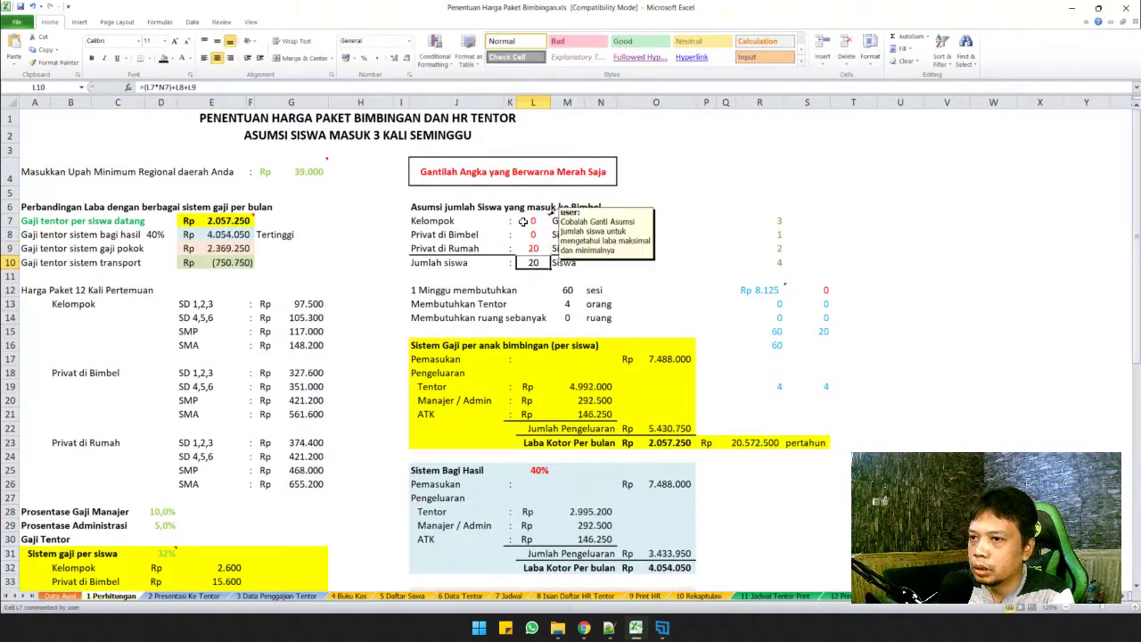
key("Up")
type("0")
key("Return")
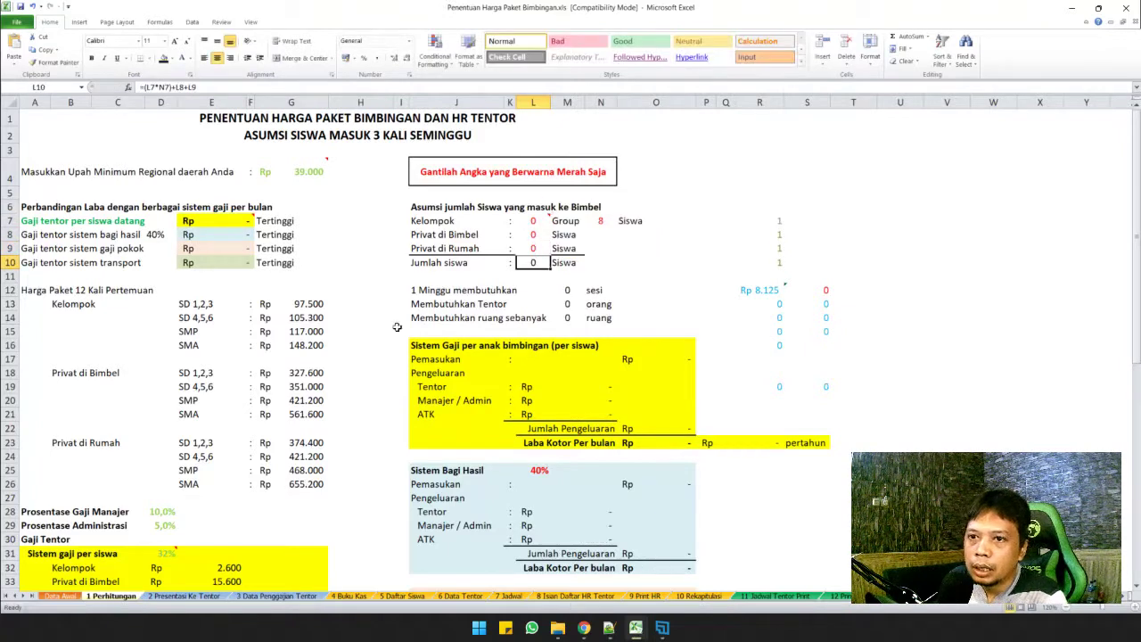
Step: Examine the per-student tutor pay rates, the matching income and expense block, and the Gaji tentor per siswa datang profit row
left_click(362, 347)
scroll(362, 351, "down", 5)
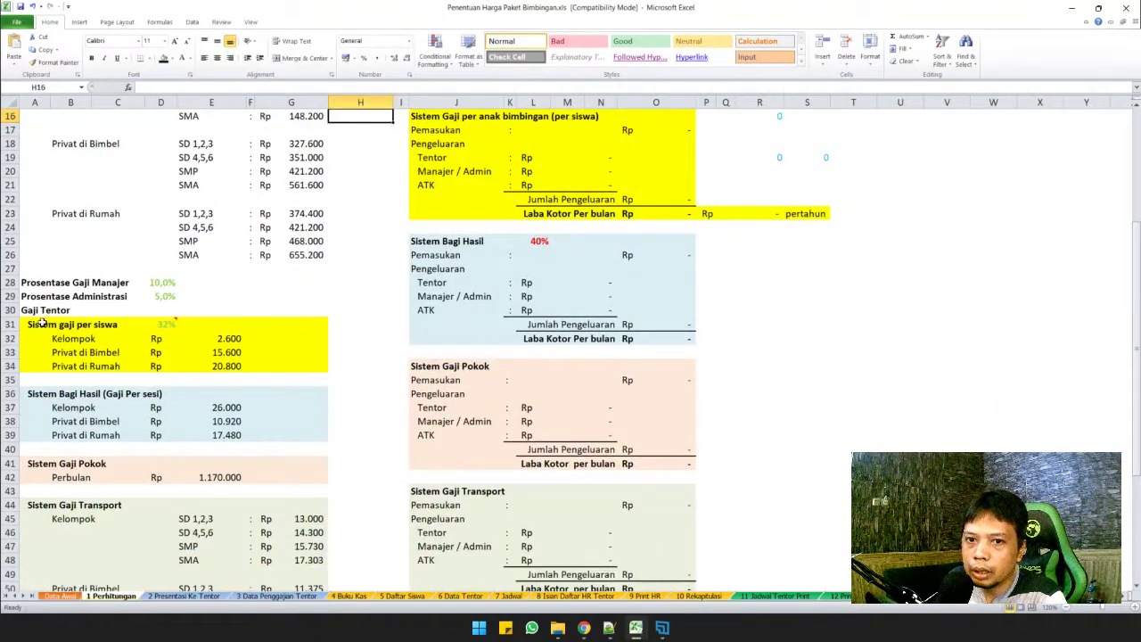
left_click_drag(42, 324, 326, 361)
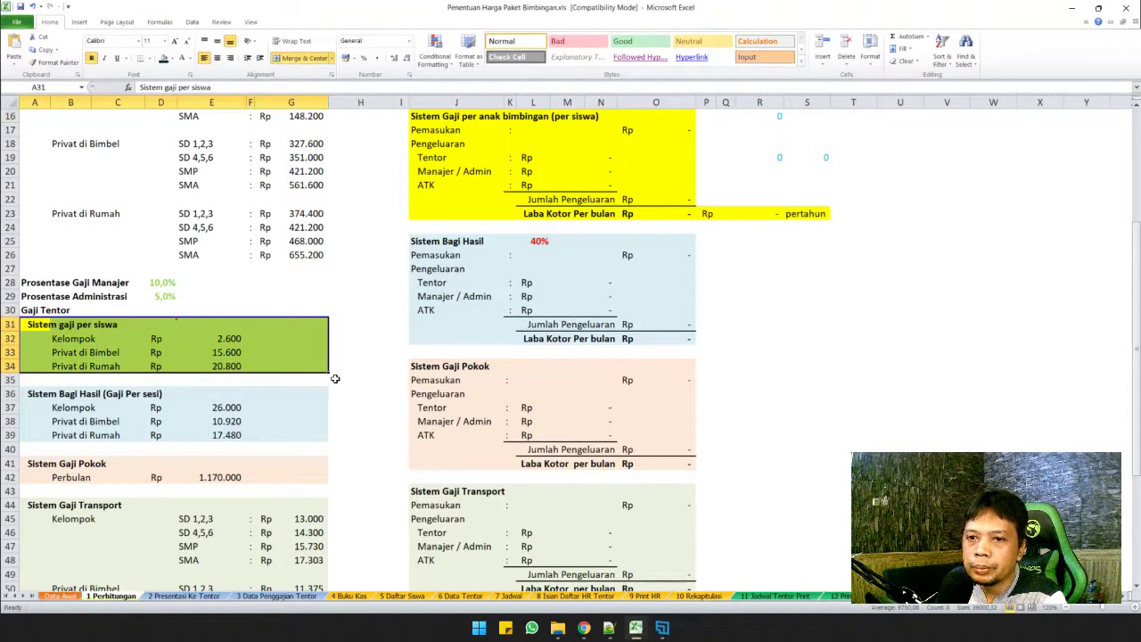
left_click(360, 365)
scroll(375, 356, "up", 2)
left_click_drag(416, 198, 693, 294)
scroll(40, 231, "up", 3)
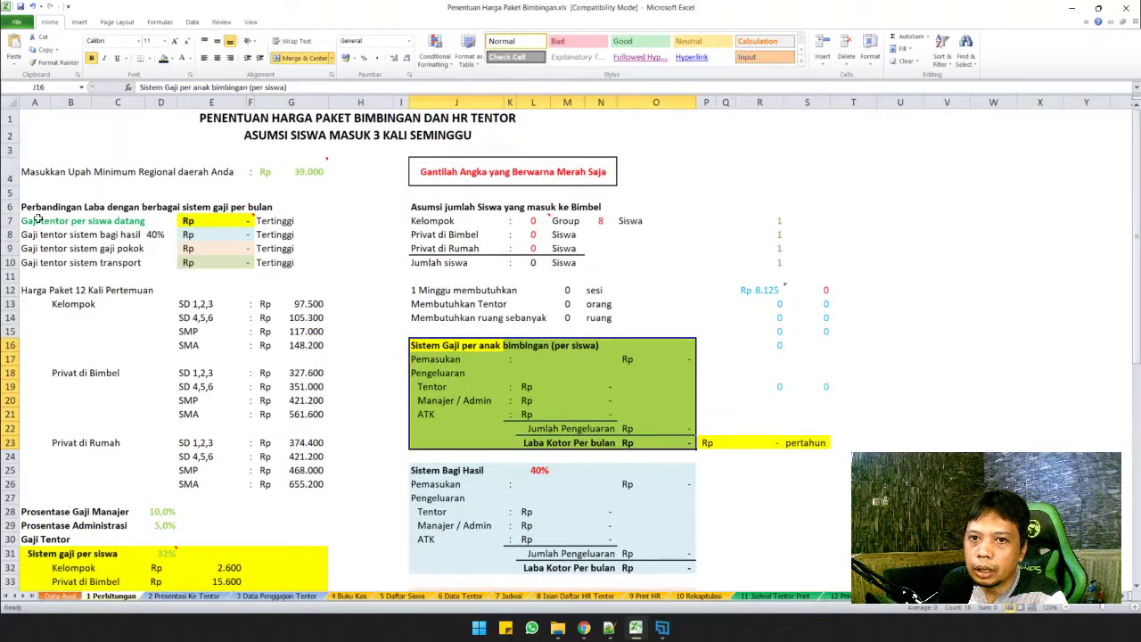
left_click_drag(37, 219, 195, 220)
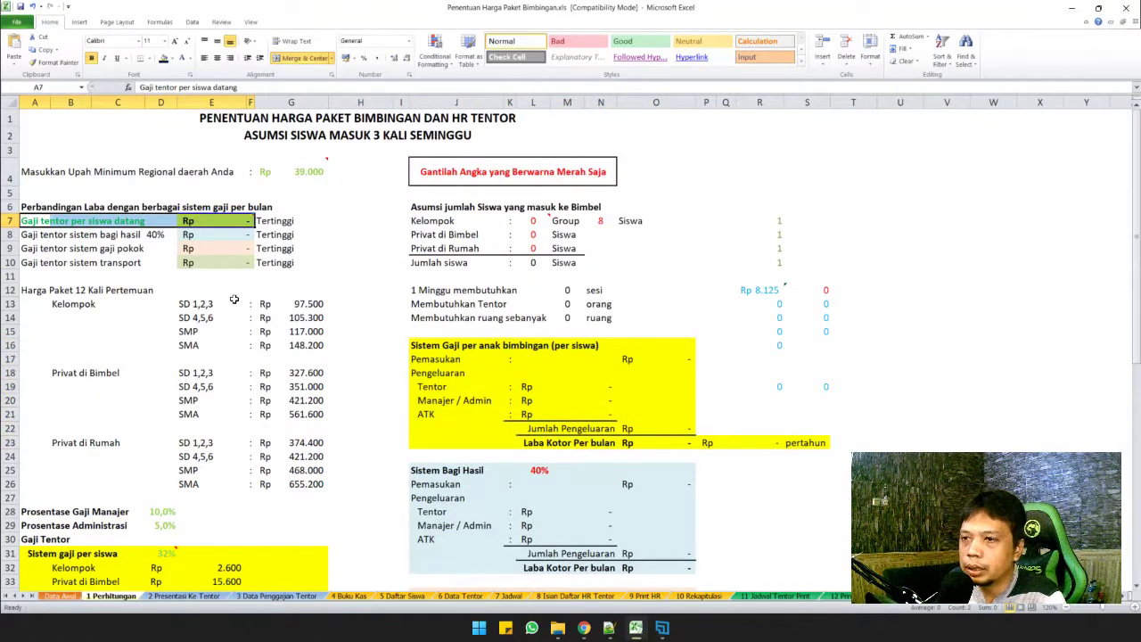
Step: Check the Sistem gaji per siswa percentage against the Data Awal sheet and inspect the Kelompok tutor pay formula in D32
scroll(233, 299, "down", 4)
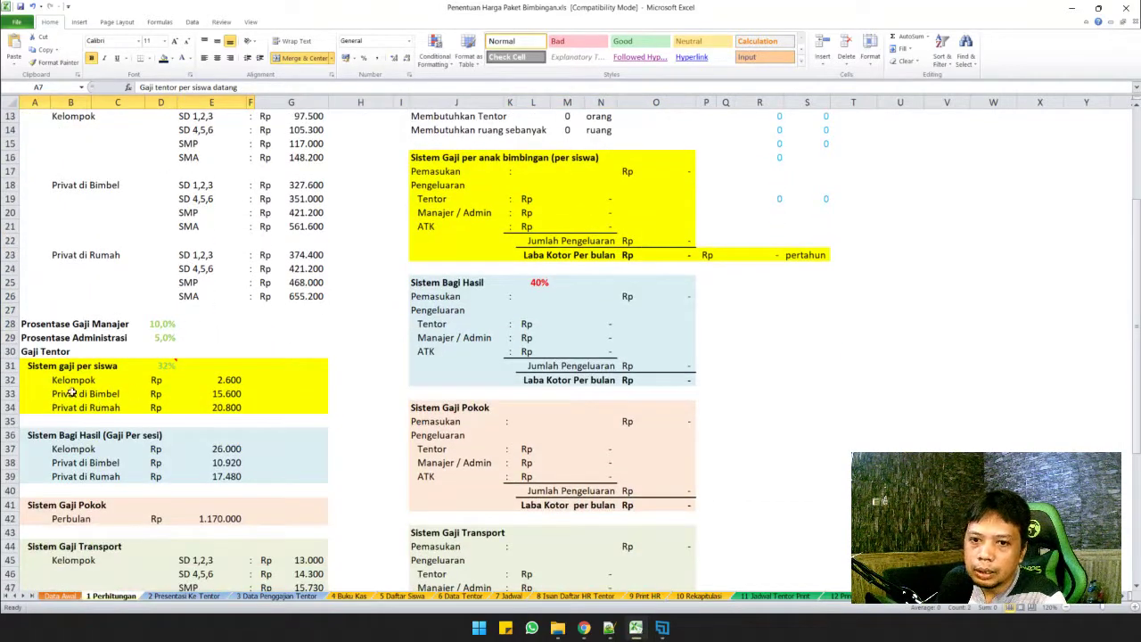
left_click(158, 366)
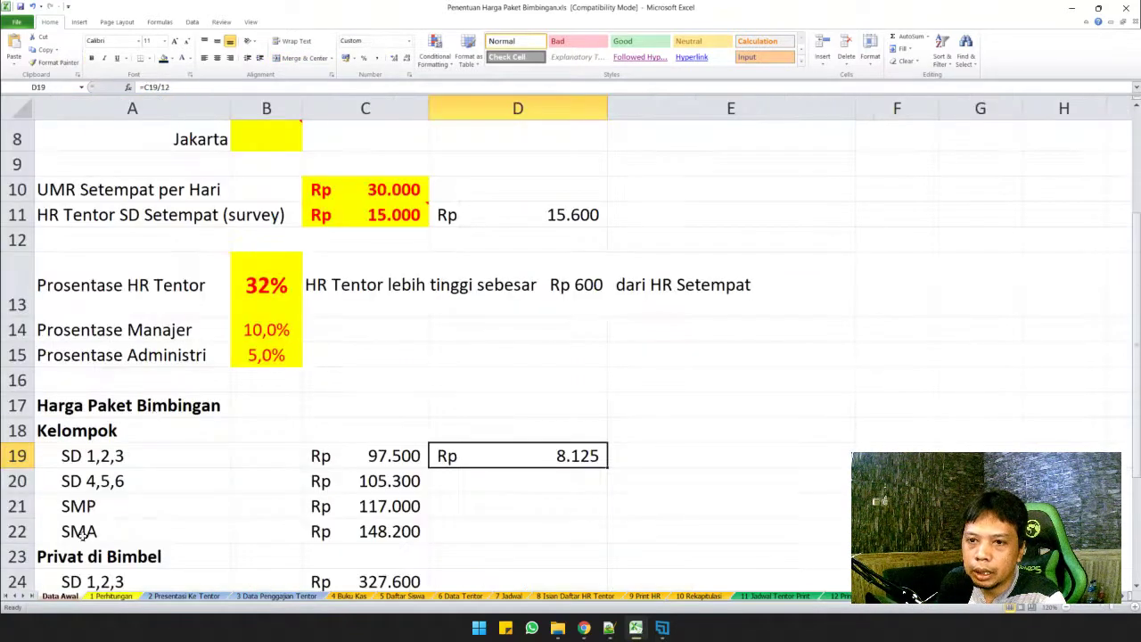
left_click(60, 595)
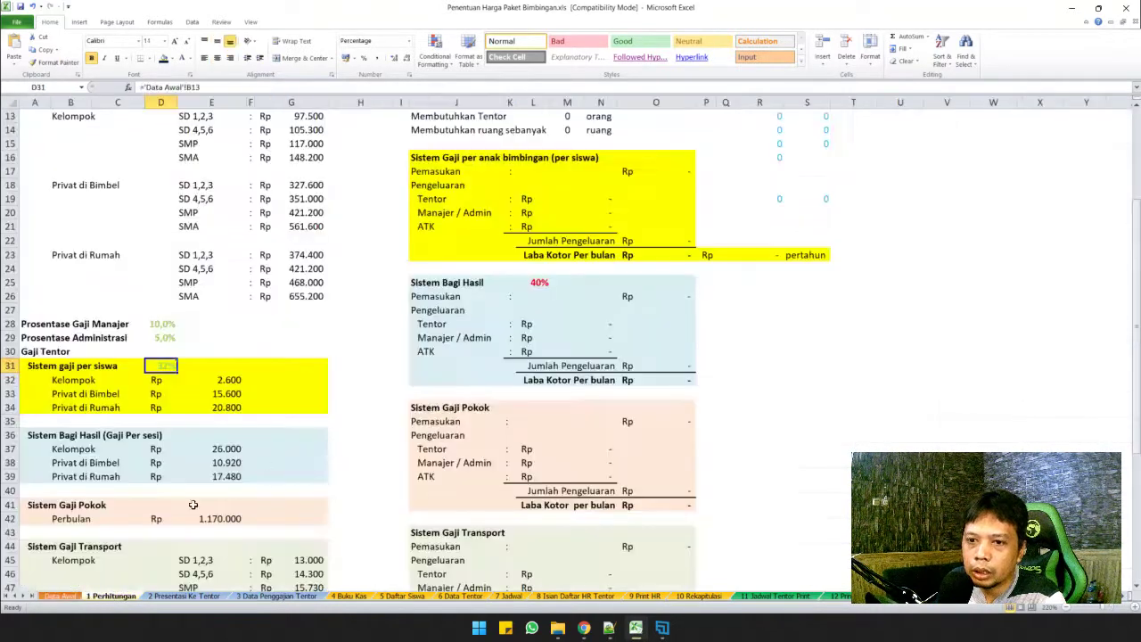
left_click(111, 595)
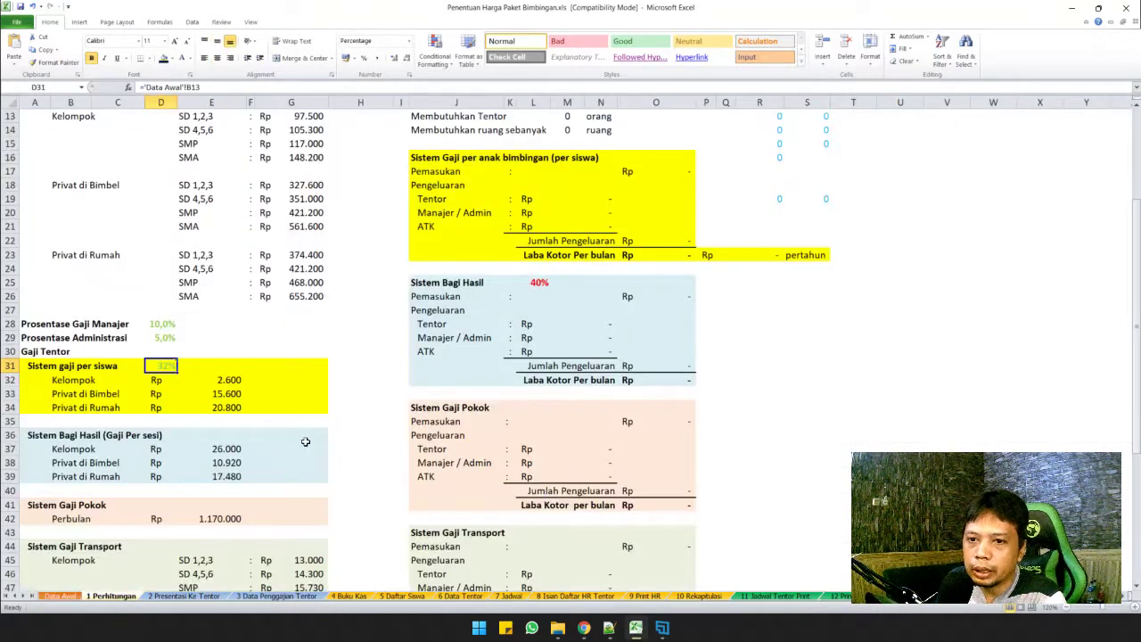
left_click(168, 380)
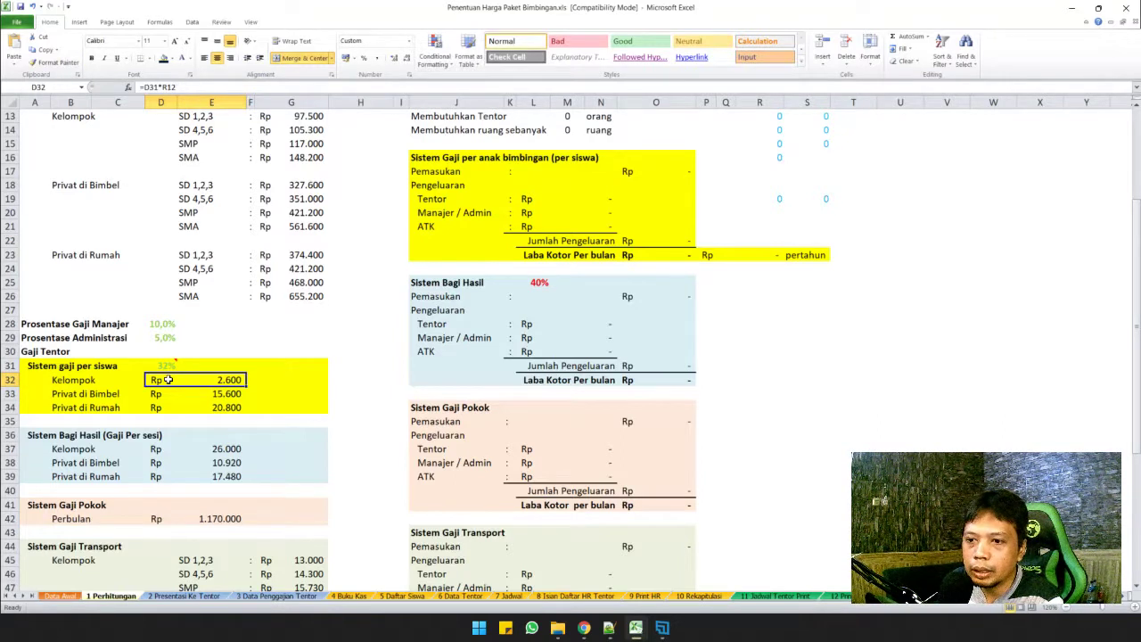
scroll(168, 380, "up", 1)
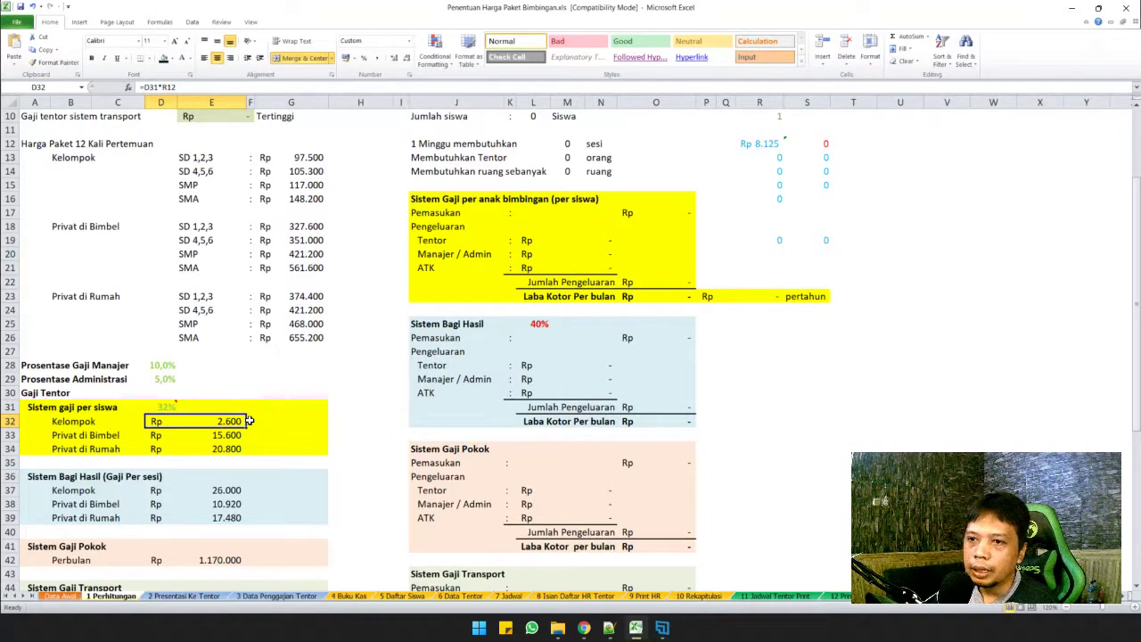
Step: Review the tutor pay standards on the 2 Presentasi Ke Tentor sheet and select the three base rates in C3:C5
left_click(195, 597)
left_click(263, 370)
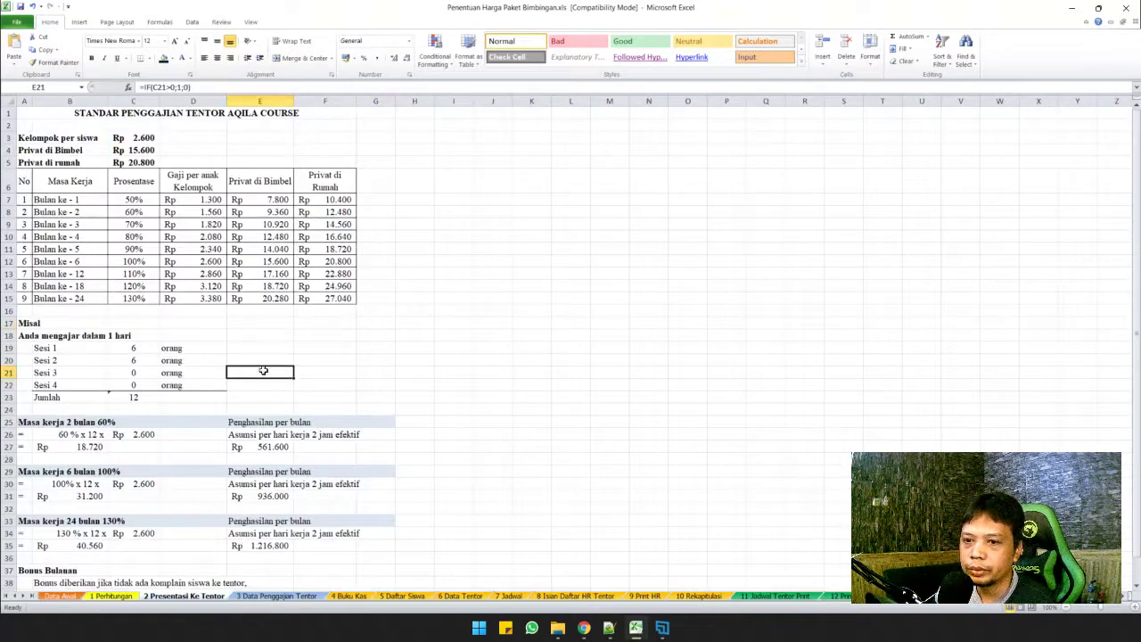
scroll(263, 370, "down", 1)
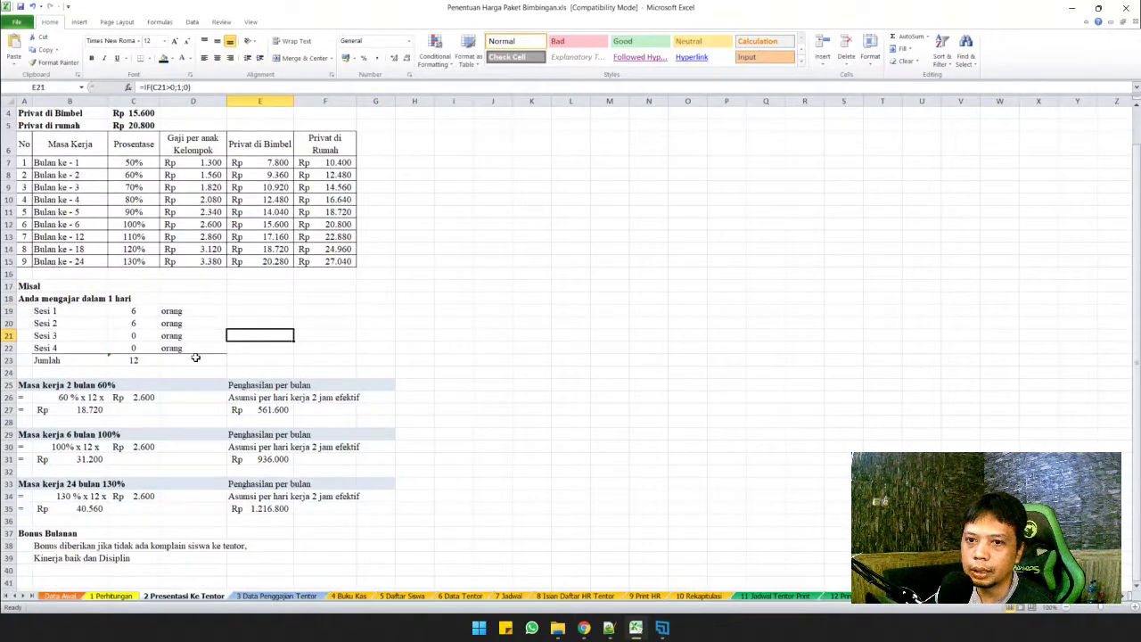
scroll(174, 236, "up", 1)
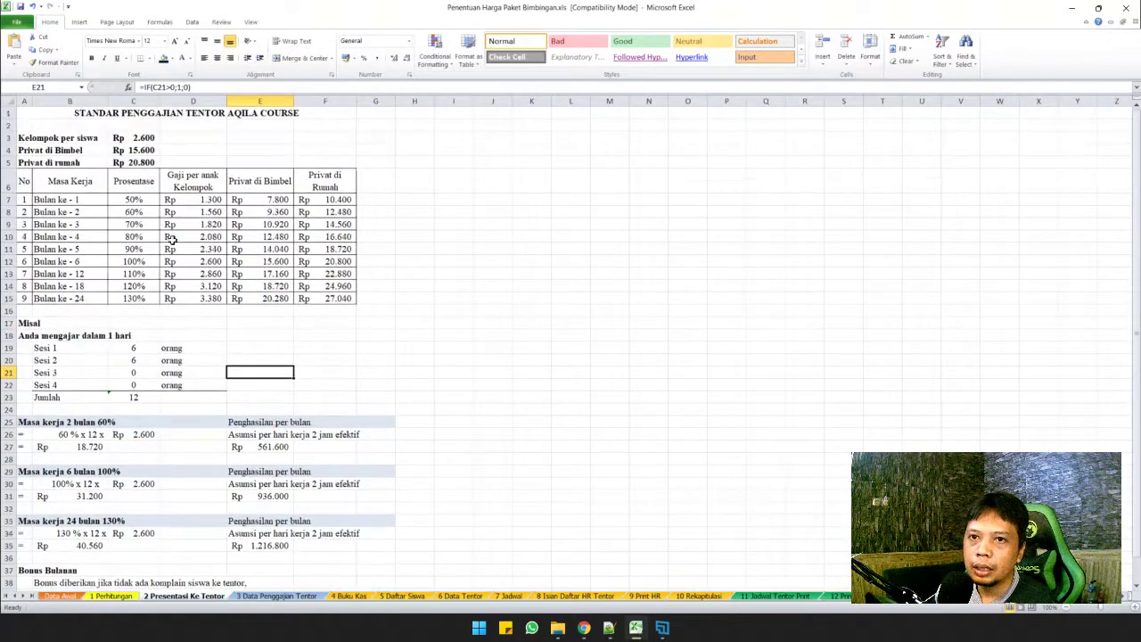
left_click_drag(134, 138, 138, 161)
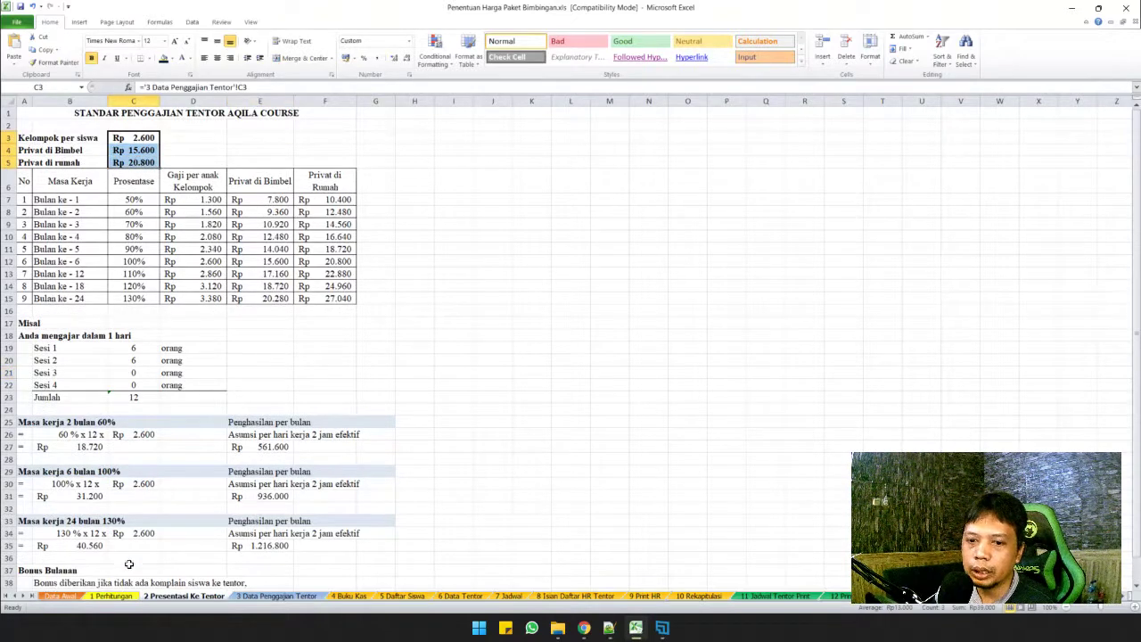
Step: Inspect the Kelompok, Privat di Bimbel and Privat di Rumah pay formulas on 1 Perhitungan and return to the 2 Presentasi Ke Tentor sheet
left_click(111, 596)
left_click_drag(209, 424, 202, 447)
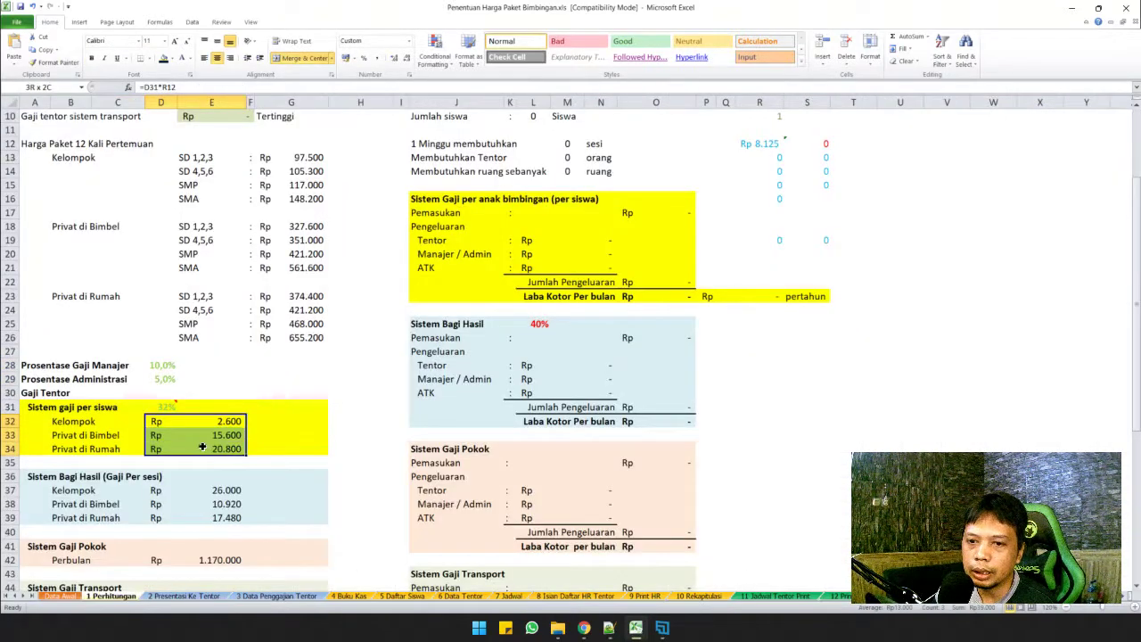
left_click(185, 422)
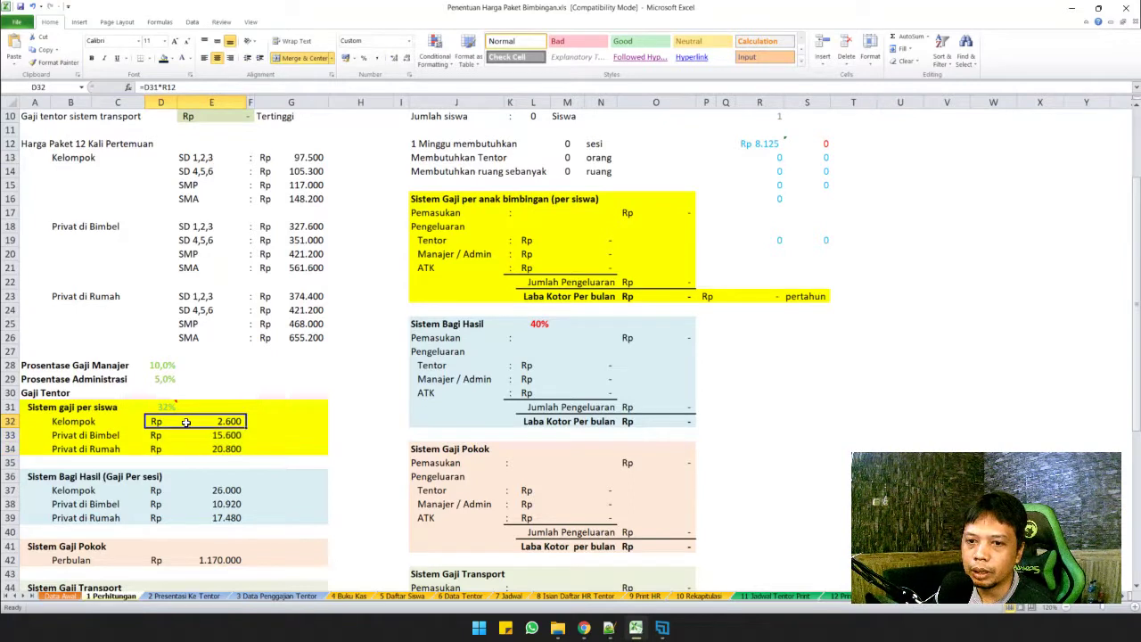
left_click(190, 435)
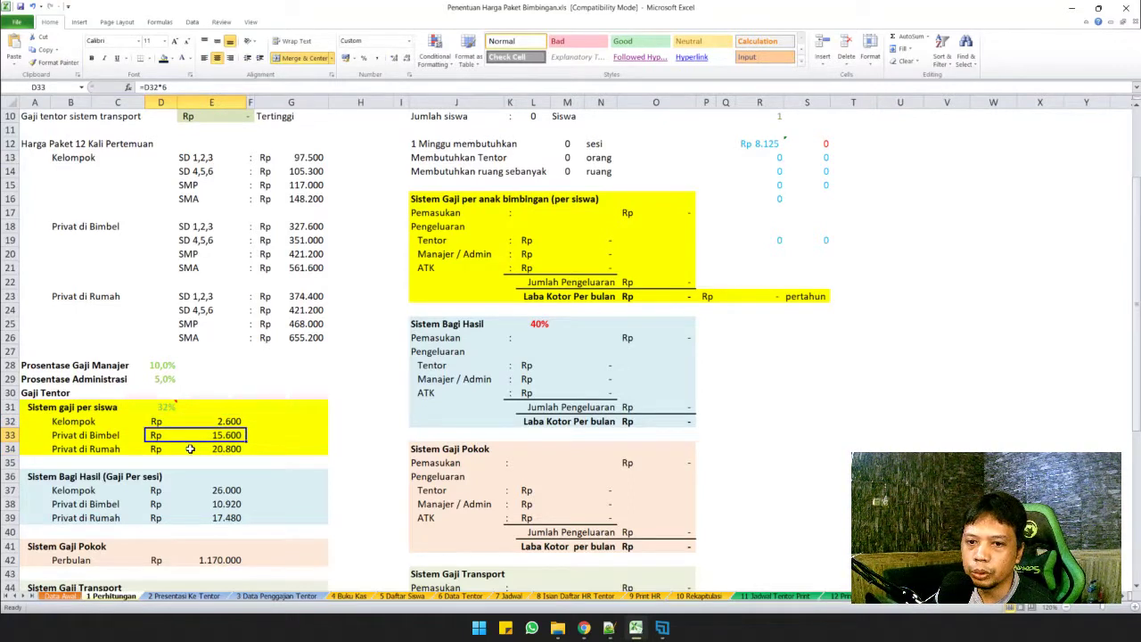
left_click(190, 449)
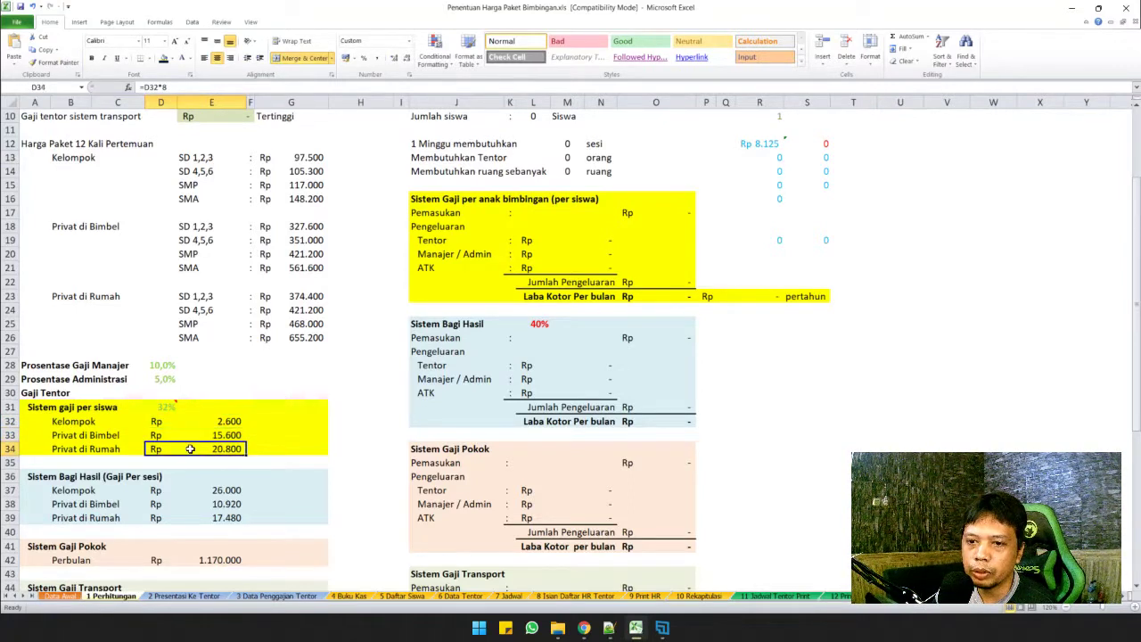
left_click(172, 598)
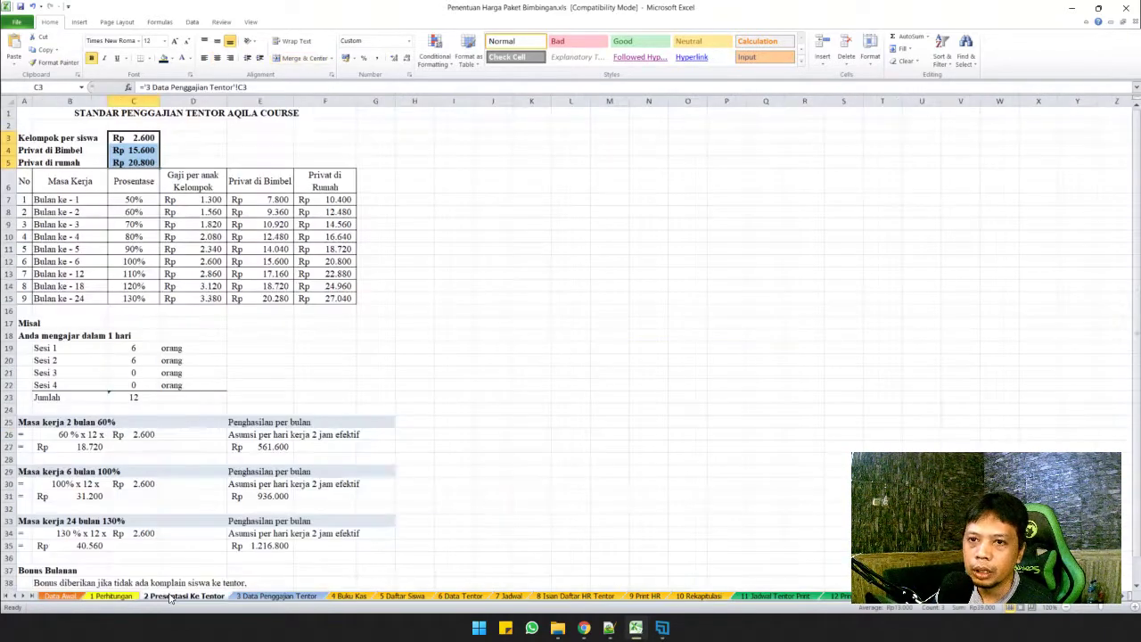
Step: Review the base rates in C3:C5 and the tutor pay table by length of service
left_click(233, 365)
left_click_drag(132, 138, 134, 162)
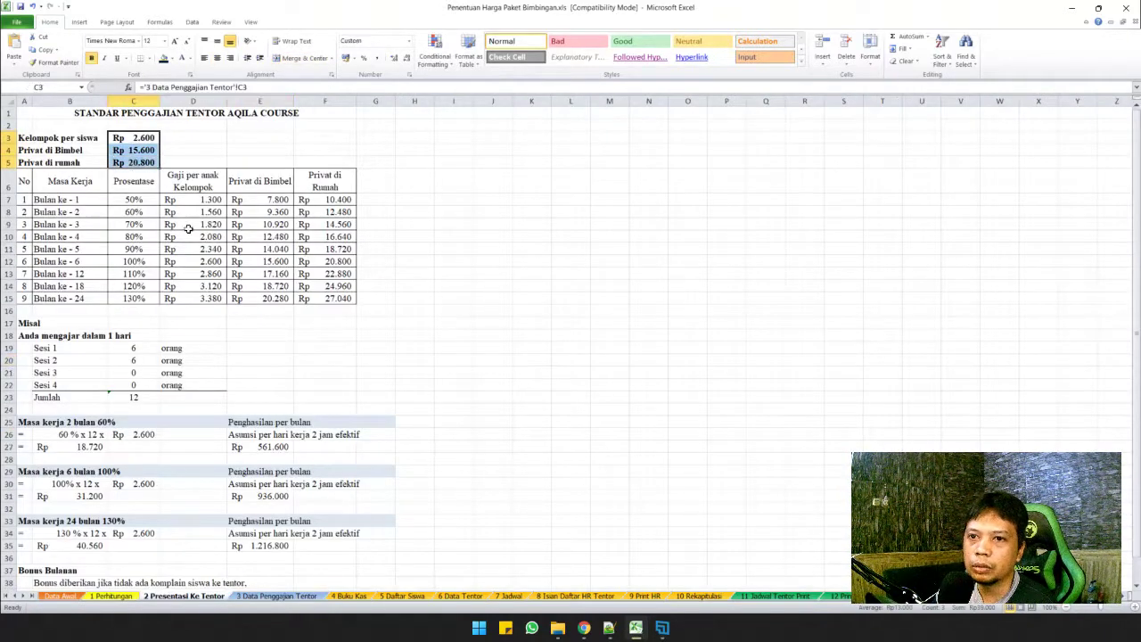
left_click(176, 240)
left_click_drag(25, 181, 319, 295)
left_click(323, 372)
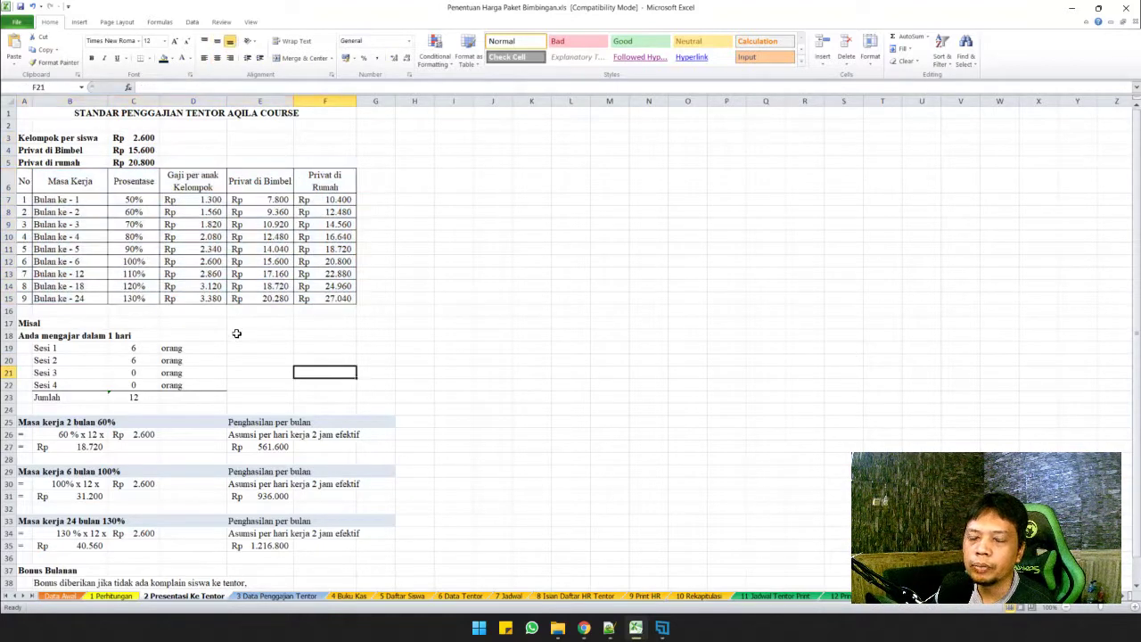
Step: Examine the Masa Kerja periods and their Prosentase values for Bulan ke-1, Bulan ke-6 and Bulan ke-24
left_click_drag(89, 201, 88, 295)
left_click(148, 237)
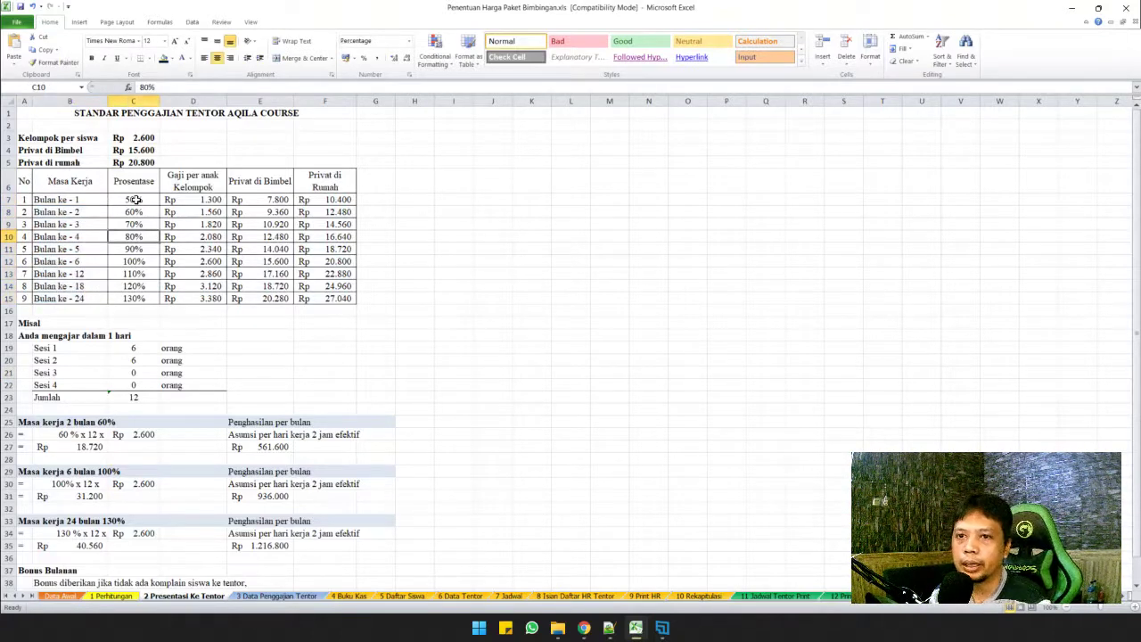
left_click(135, 200)
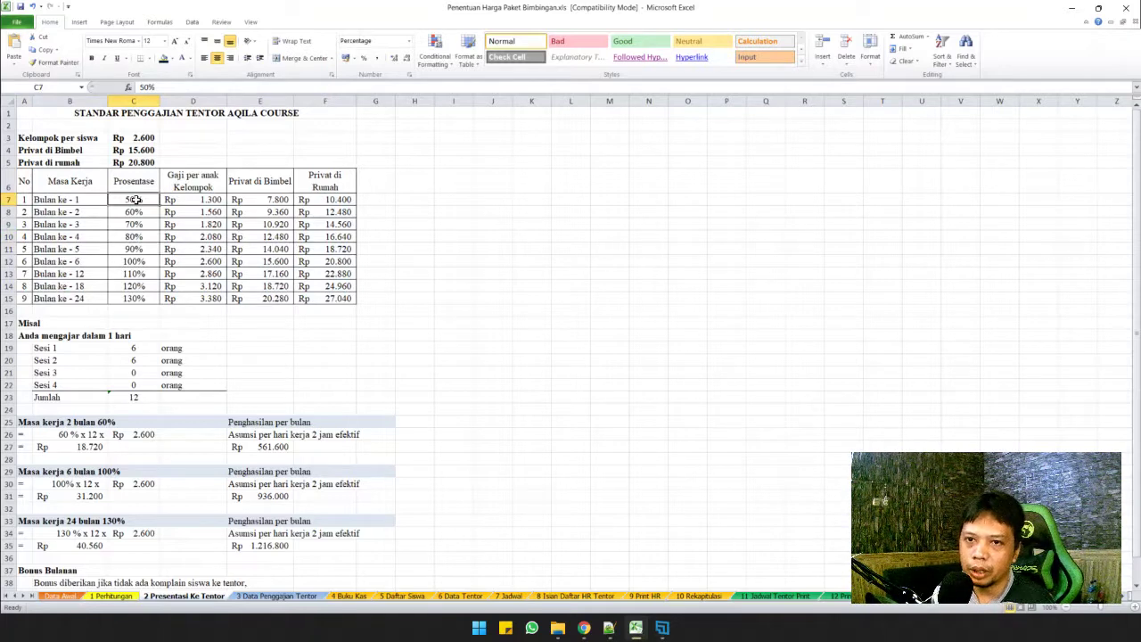
left_click(131, 261)
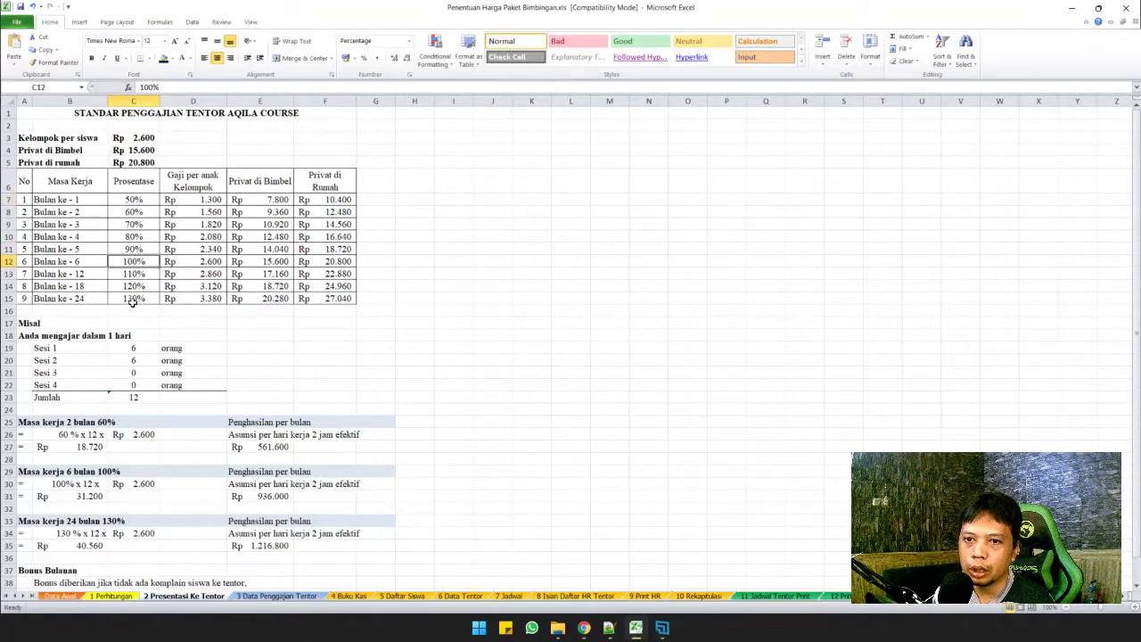
left_click(130, 301)
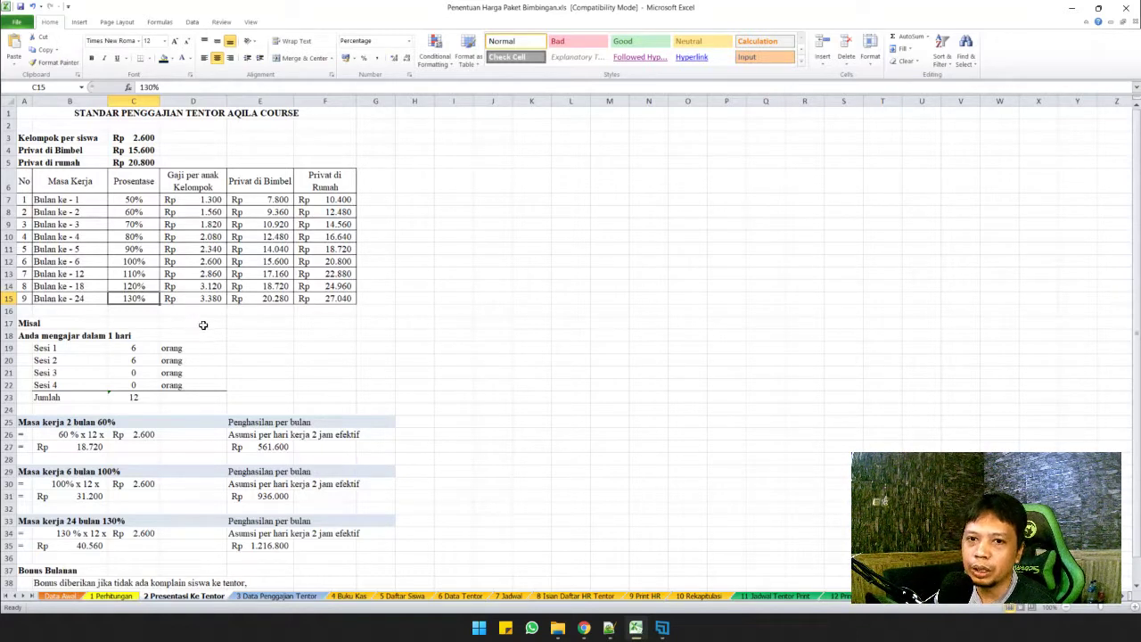
Step: Inspect the Bulan ke-6 row's Kelompok, Privat di Bimbel and Privat di Rumah pay formulas in D12:F12
left_click_drag(27, 264, 189, 261)
left_click(198, 261)
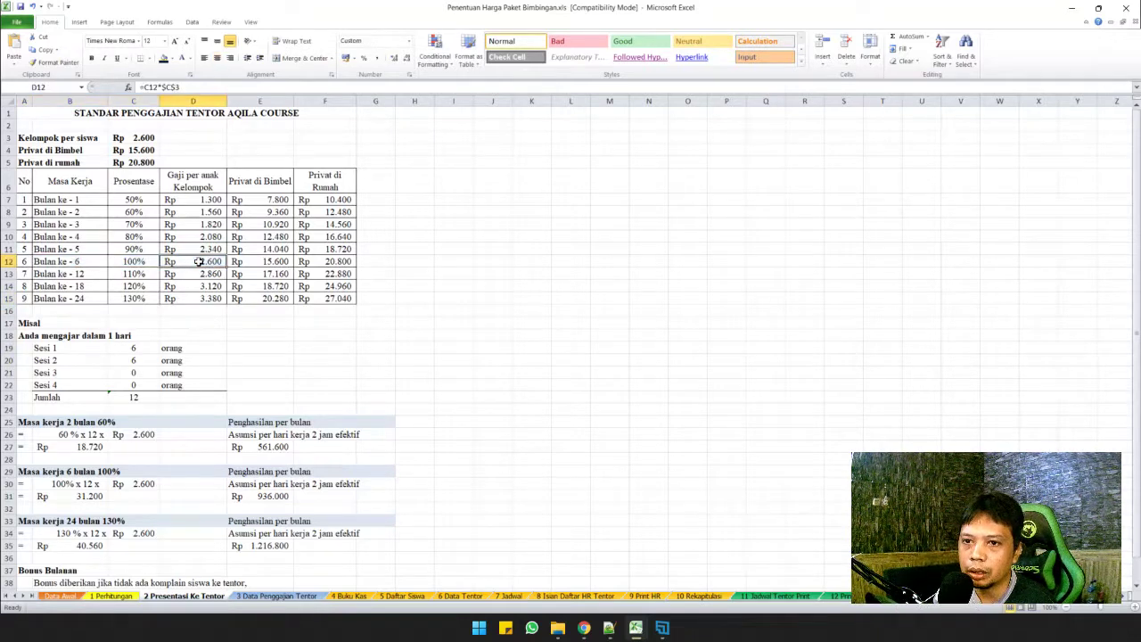
left_click(239, 261)
left_click(312, 262)
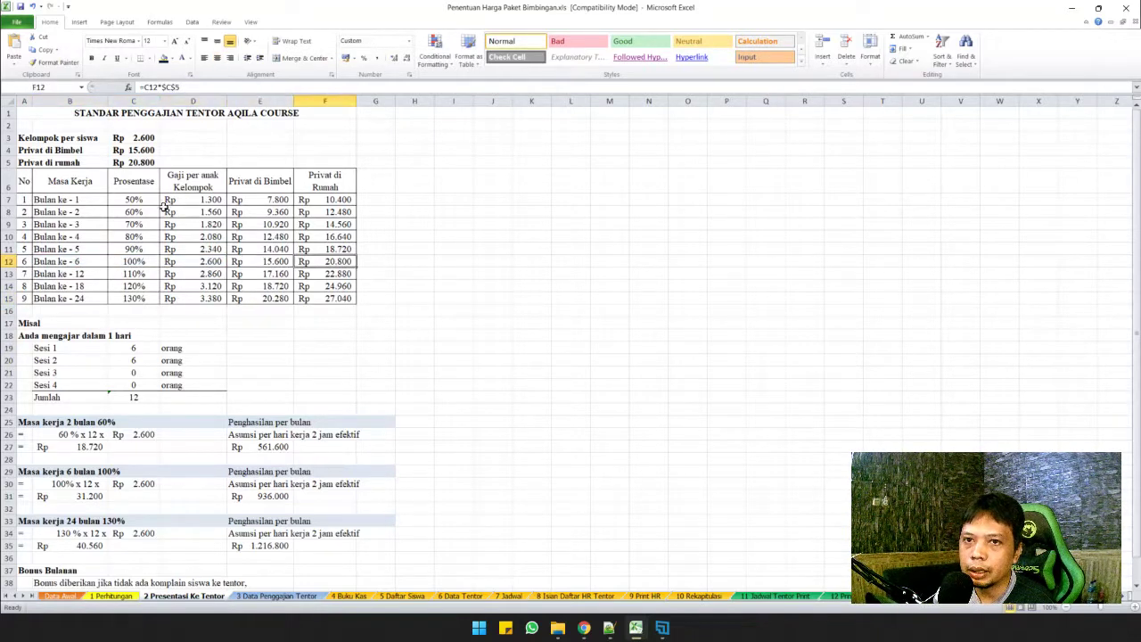
Step: Compare the base rates in C3:C5 with the pay rates in the Bulan ke-6 and Bulan ke-24 rows
left_click_drag(134, 140, 134, 162)
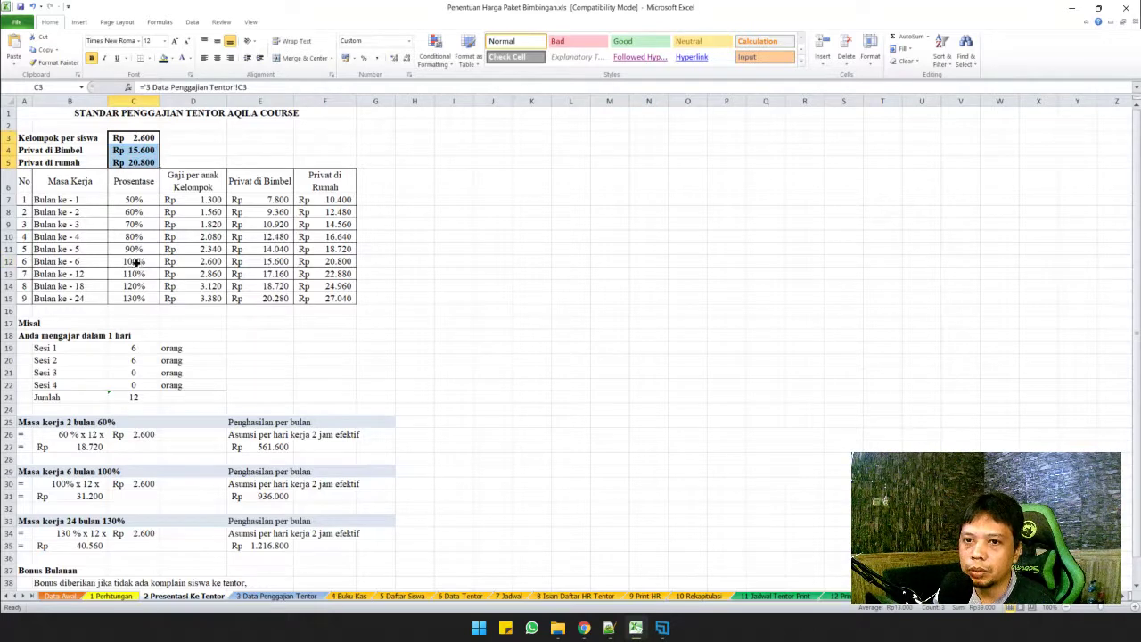
left_click_drag(138, 263, 270, 261)
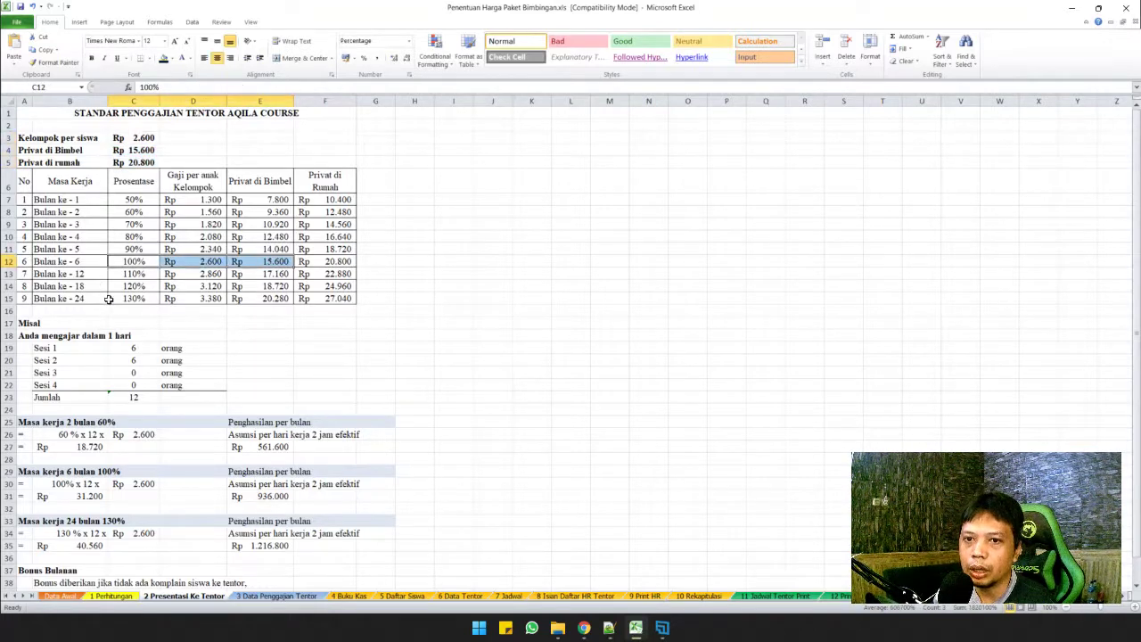
left_click(140, 299)
left_click_drag(140, 299, 307, 299)
left_click(285, 335)
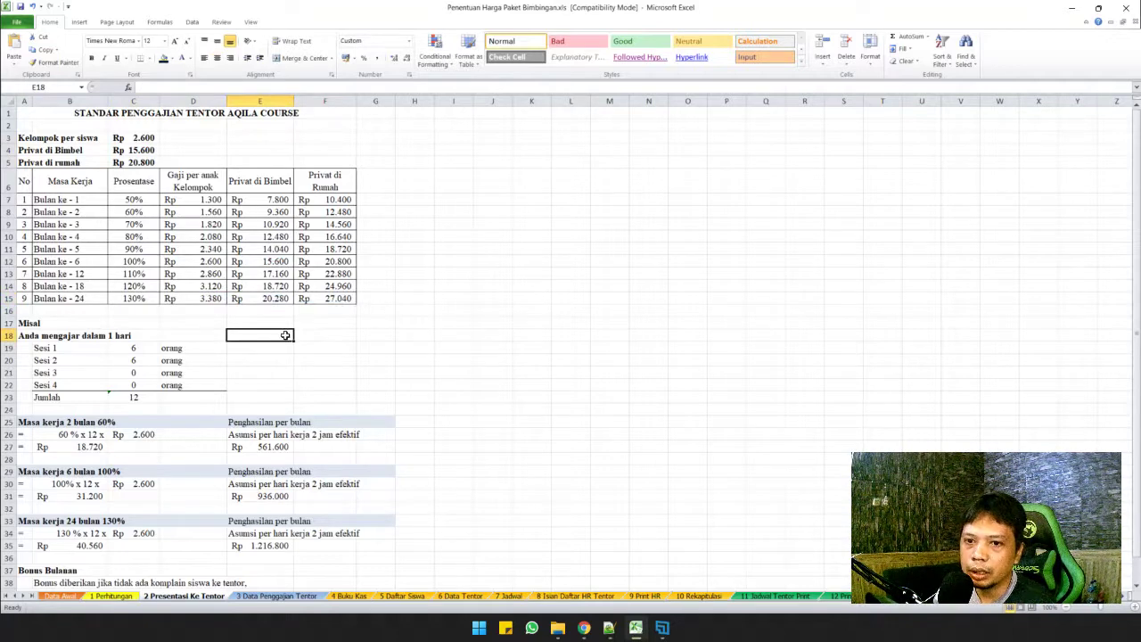
Step: Set the daily teaching example to 8 students in Sesi 1 and 5 students in Sesi 2
scroll(285, 335, "down", 1)
scroll(285, 335, "down", 1)
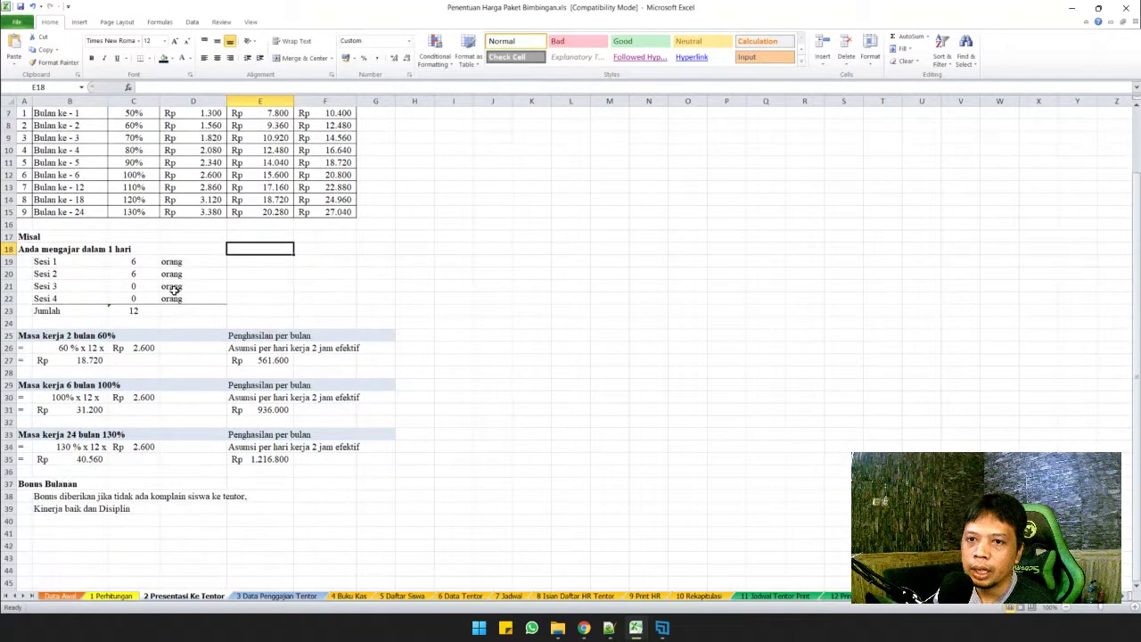
left_click(142, 264)
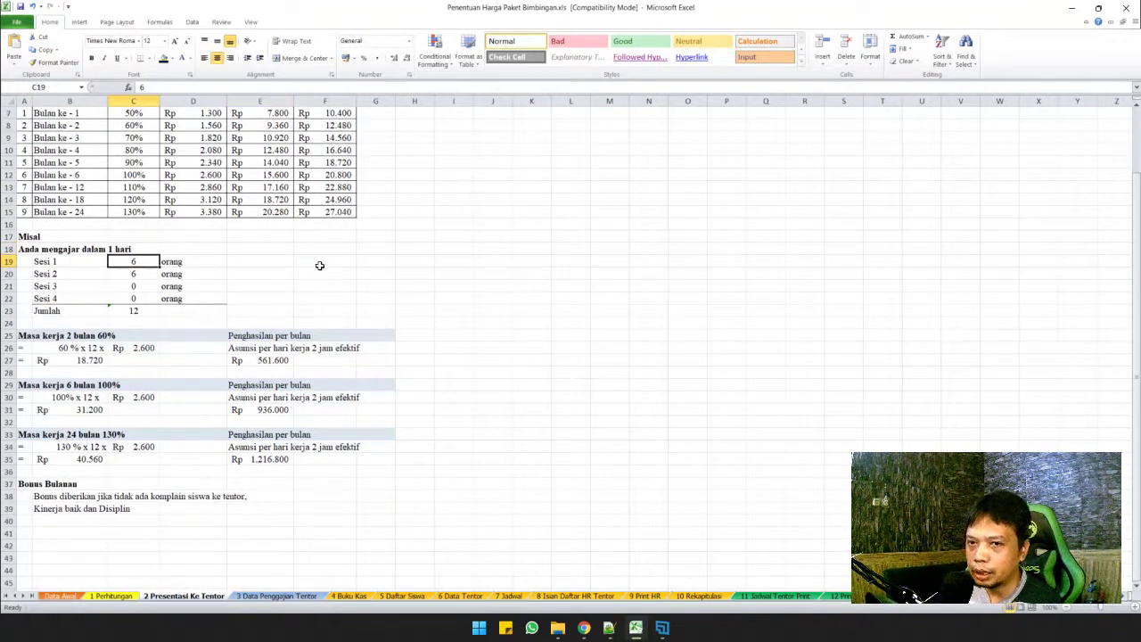
type("8")
key("Return")
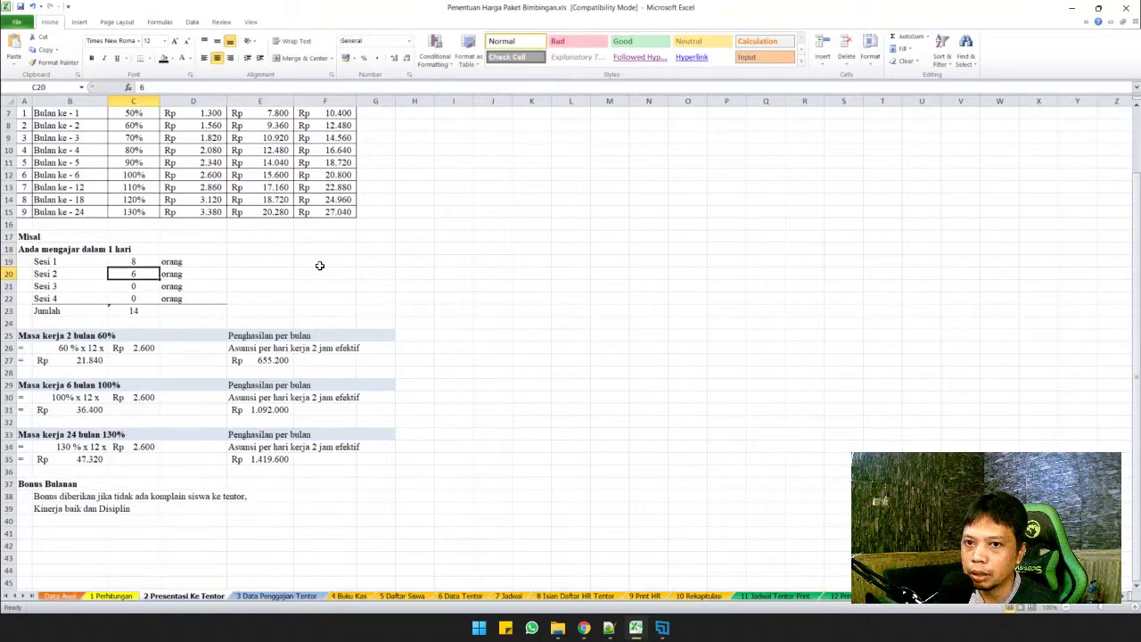
type("5")
key("Return")
key("Up")
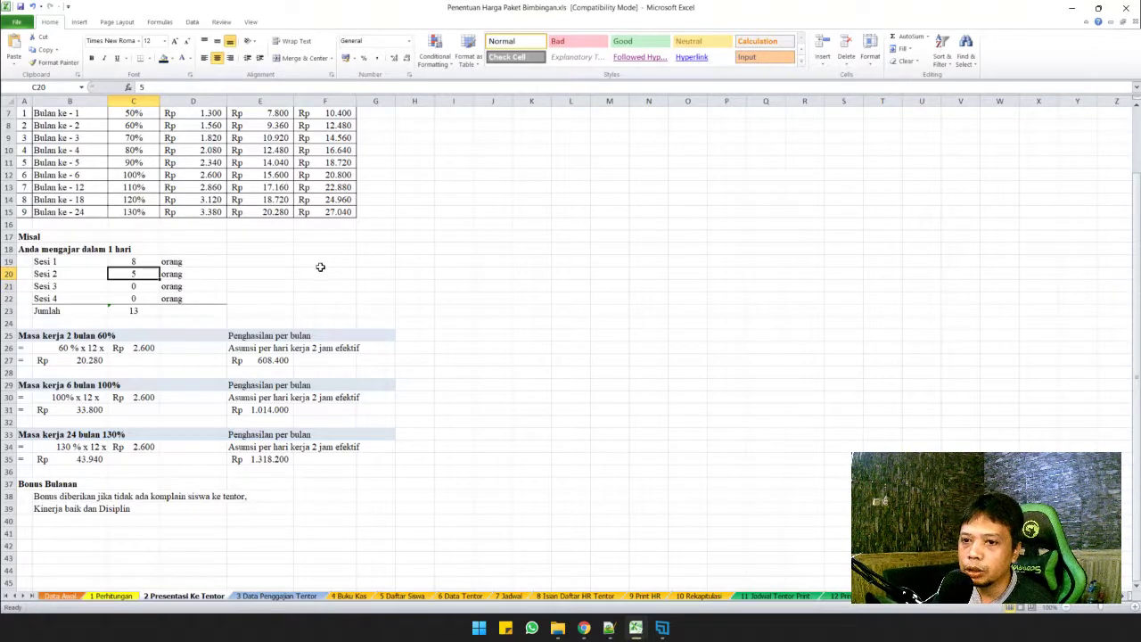
Step: Replace "jam" with "sesi" in the working-day assumption formula in E26 of the 2-month example
left_click(314, 347)
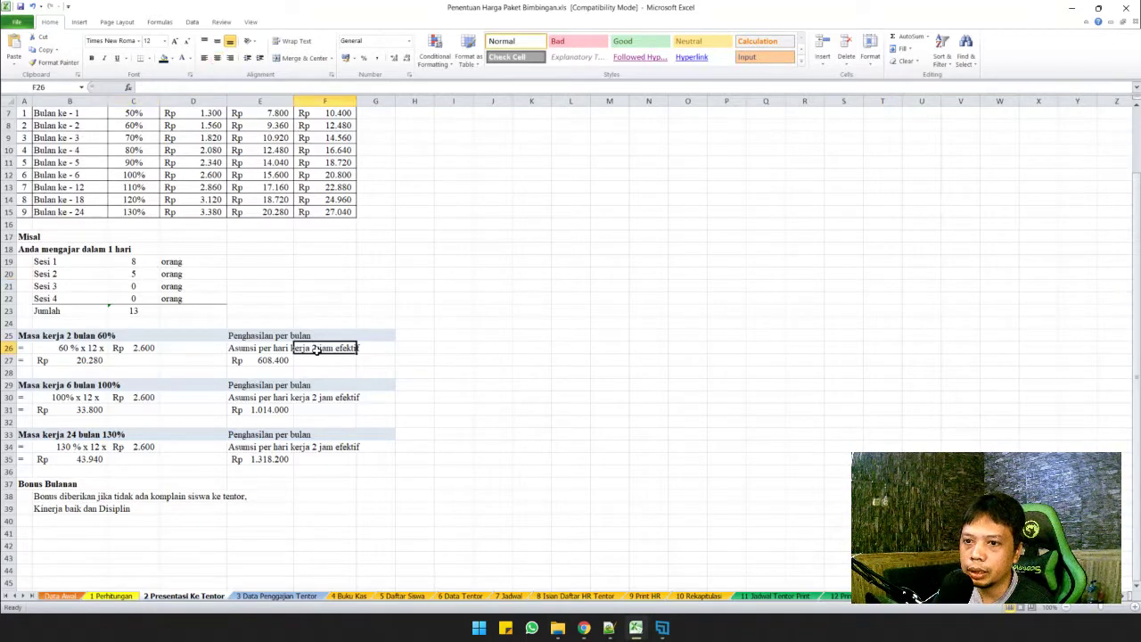
left_click(247, 347)
double_click(245, 348)
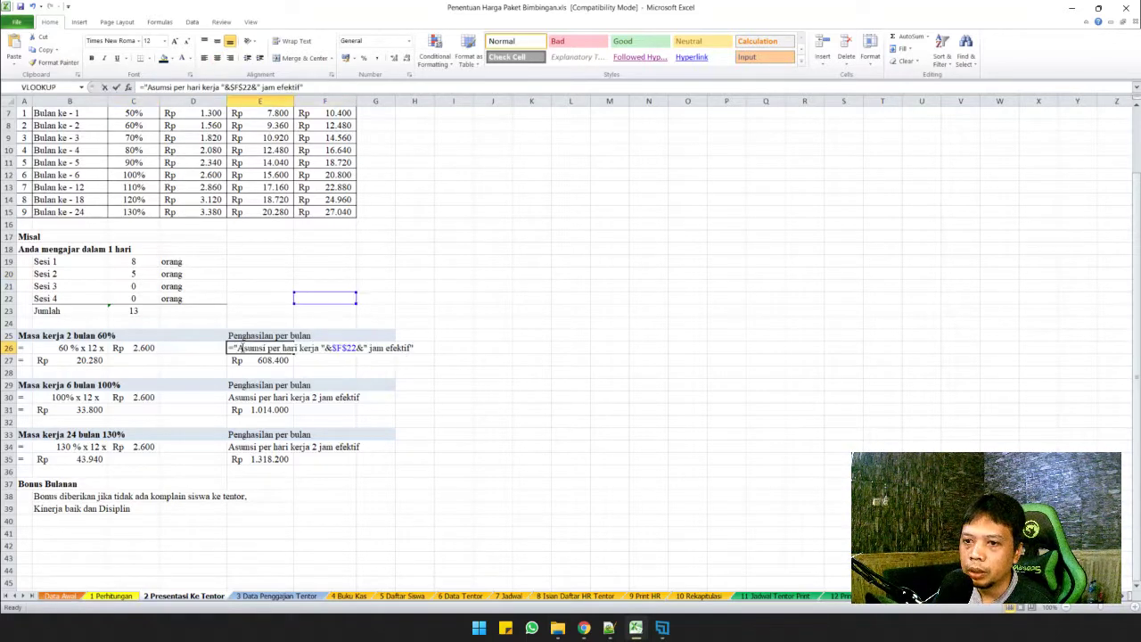
left_click_drag(369, 348, 383, 348)
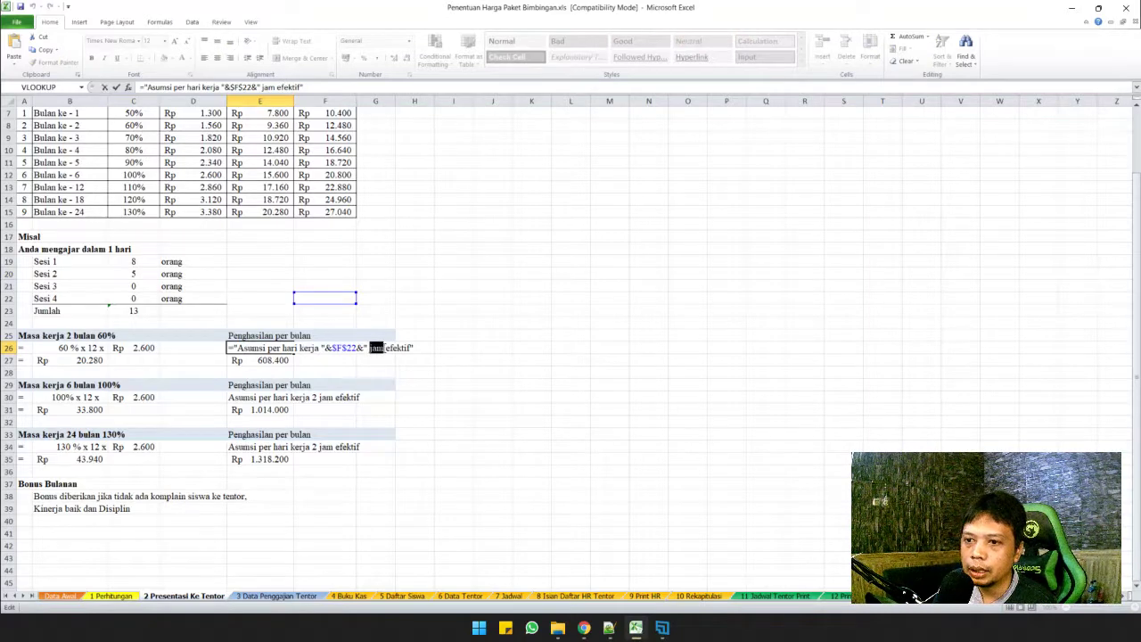
type("sesi")
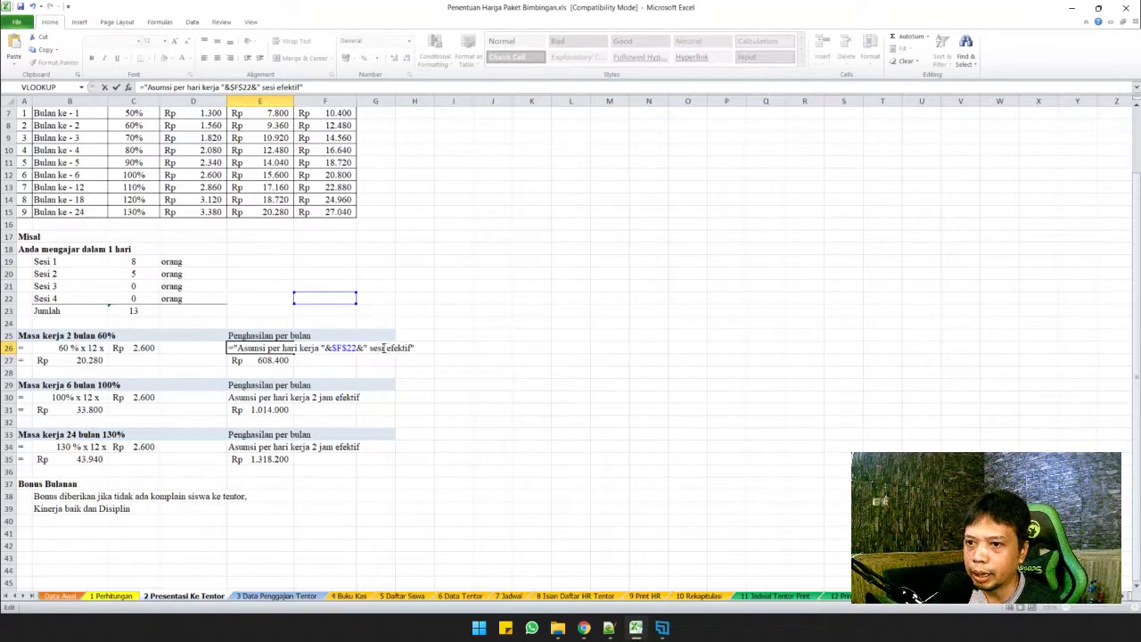
key("Return")
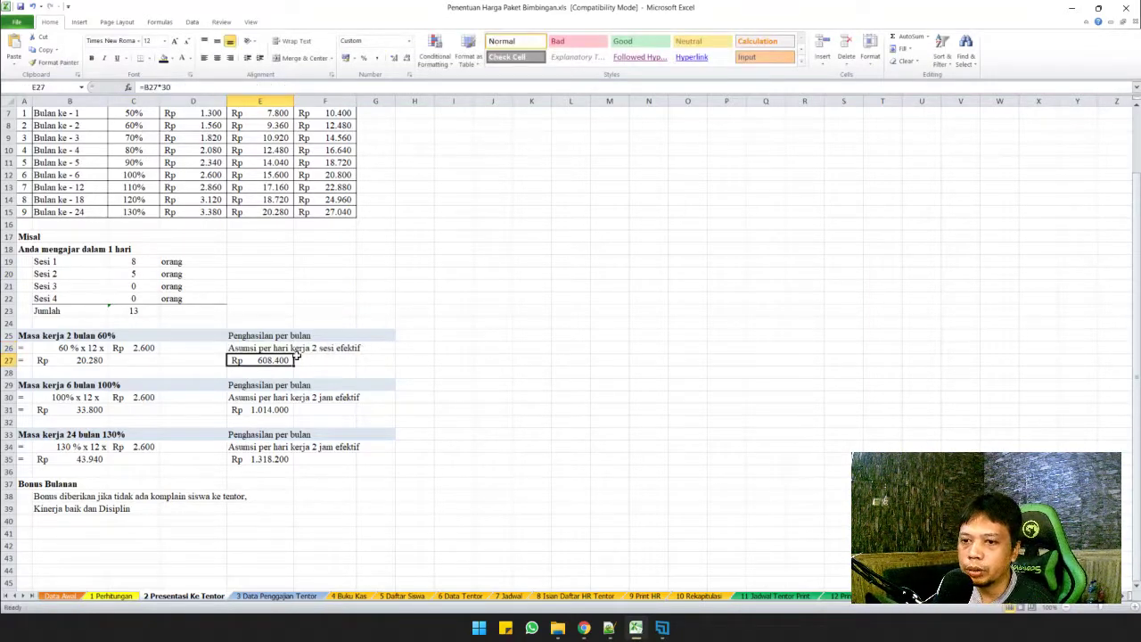
Step: Copy the assumption formula from E26 to E30 in the 6-month example
left_click(246, 348)
key("ctrl+c")
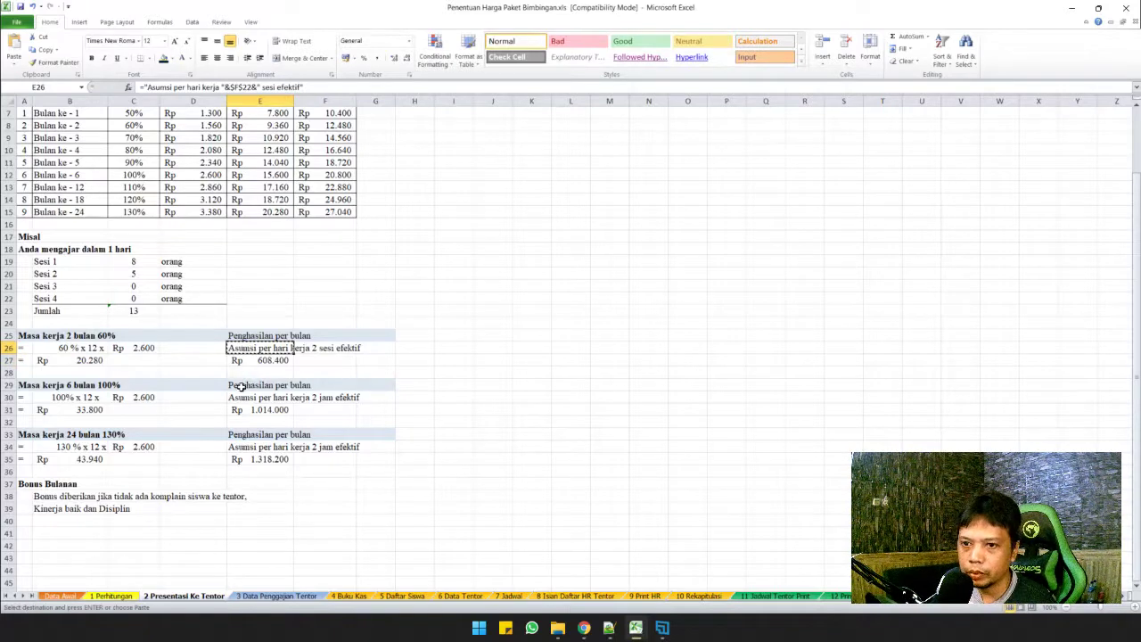
left_click(241, 396)
key("ctrl+v")
Step: Copy the assumption formula from E30 to E34 in the 24-month example
left_click(237, 446)
double_click(237, 443)
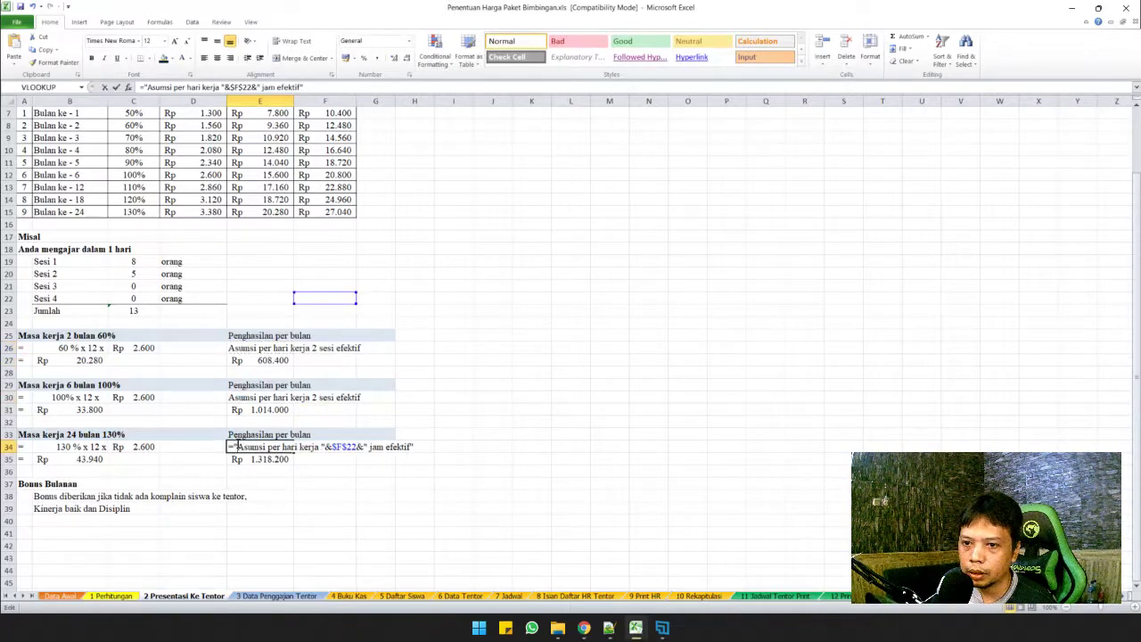
left_click(239, 464)
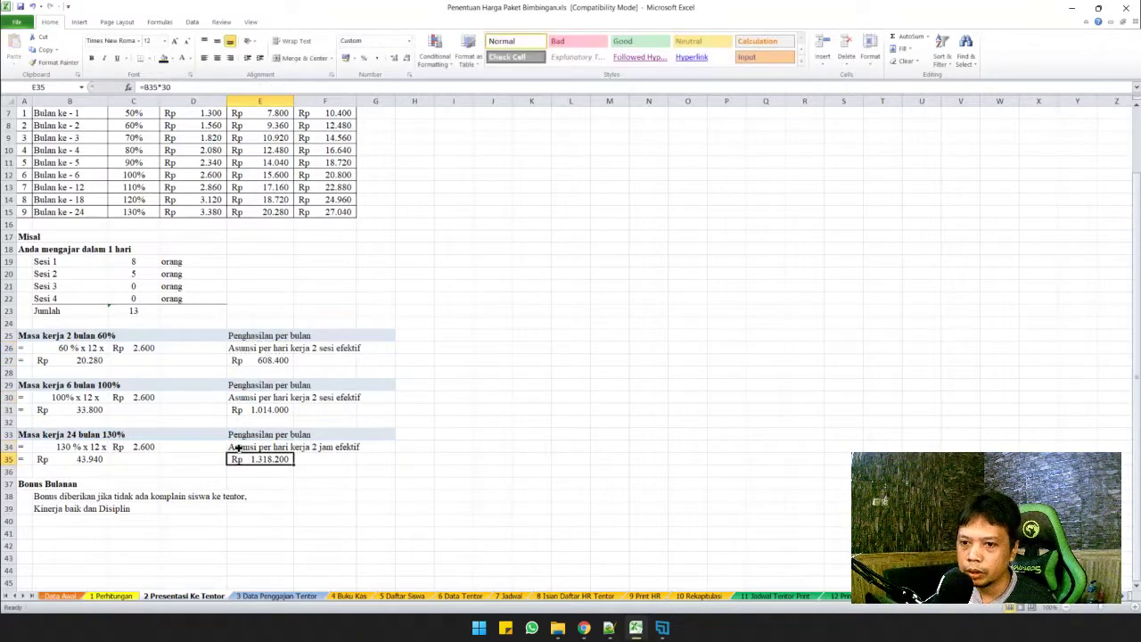
left_click(239, 447)
left_click(258, 484)
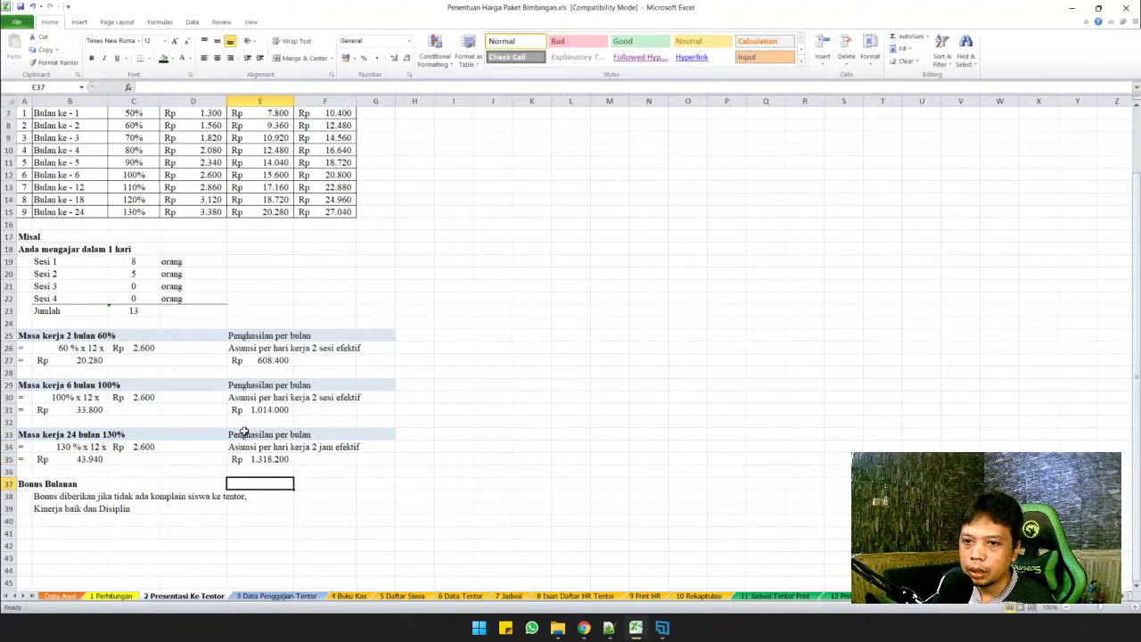
left_click(243, 398)
key("ctrl+c")
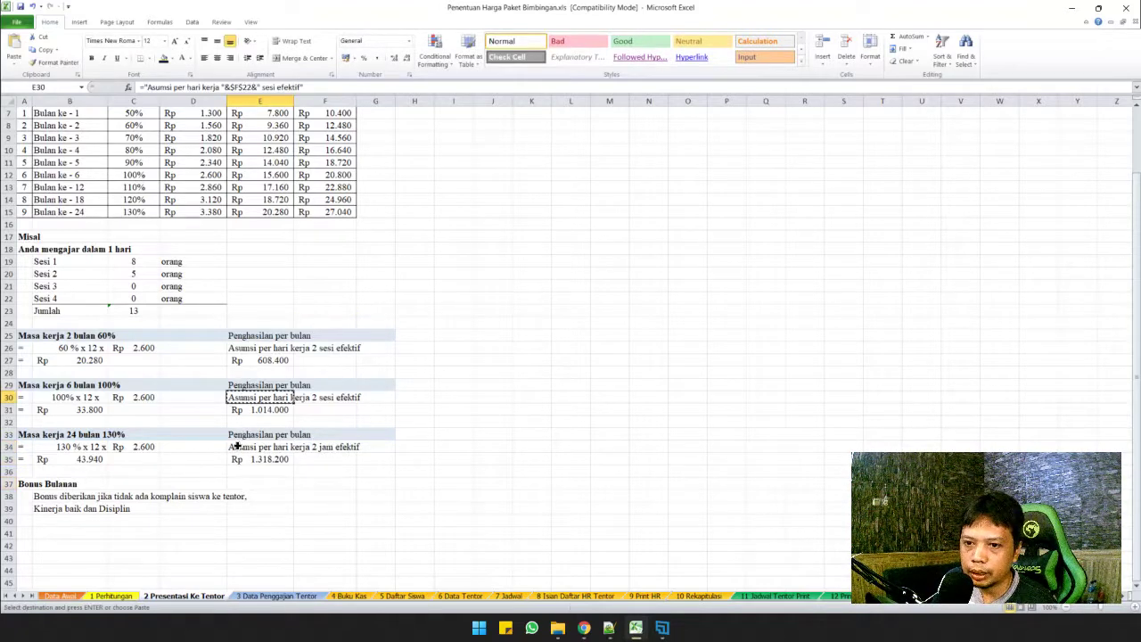
left_click(237, 446)
key("ctrl+v")
left_click(252, 495)
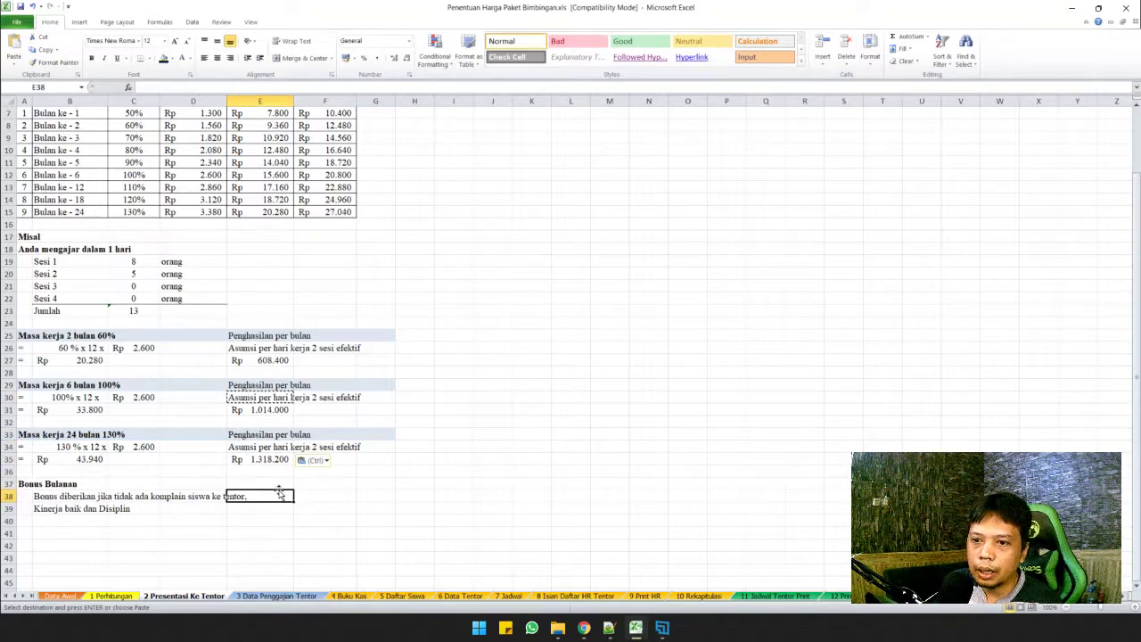
left_click(376, 371)
type("=")
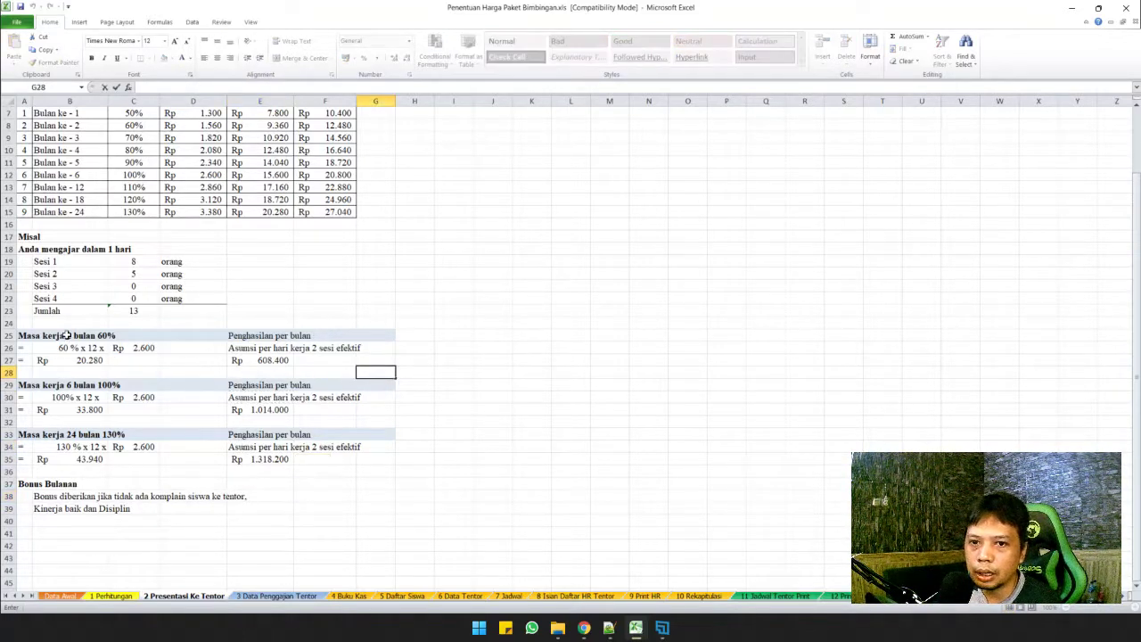
key("Escape")
Step: Inspect the Penghasilan per bulan formulas in E27, E31 and E35 for the 2-, 6- and 24-month examples
left_click(68, 336)
left_click(262, 360)
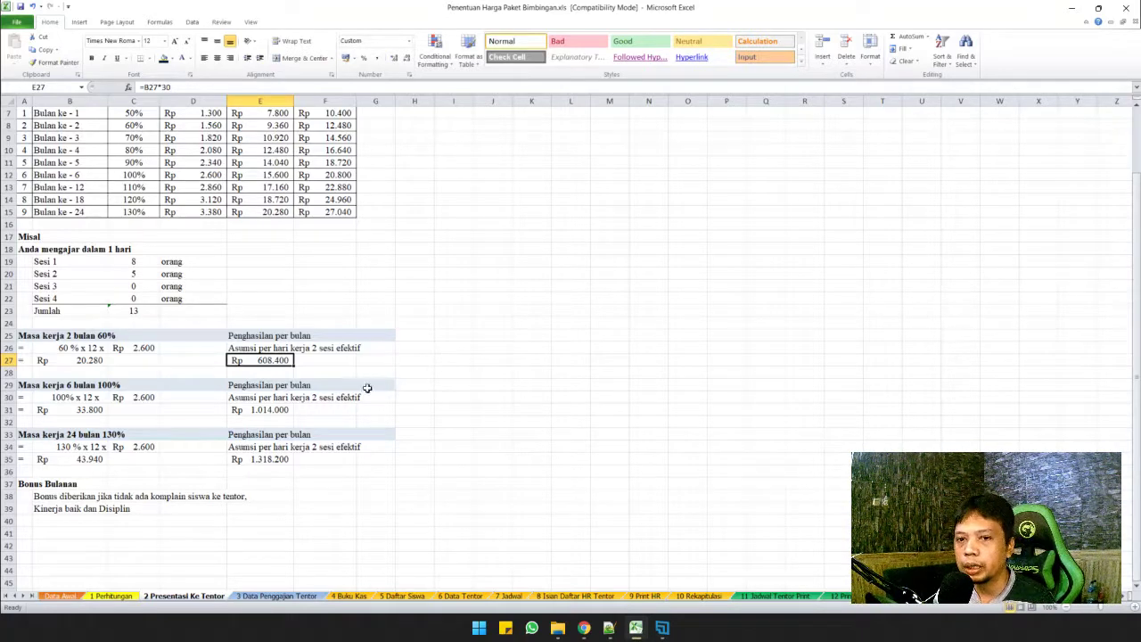
left_click(41, 387)
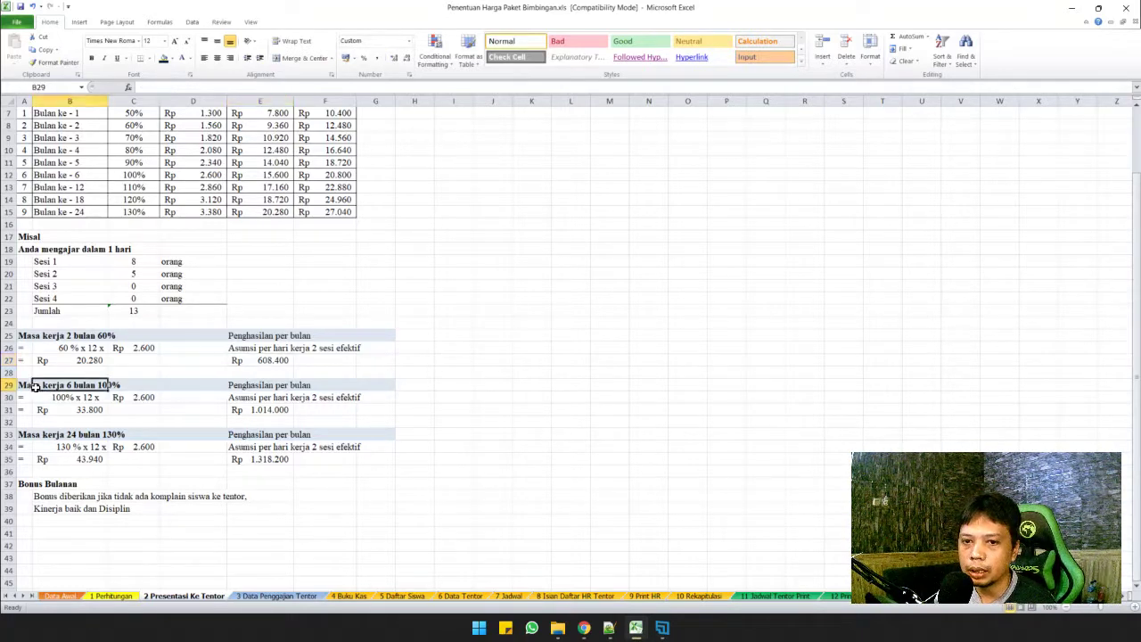
left_click(268, 410)
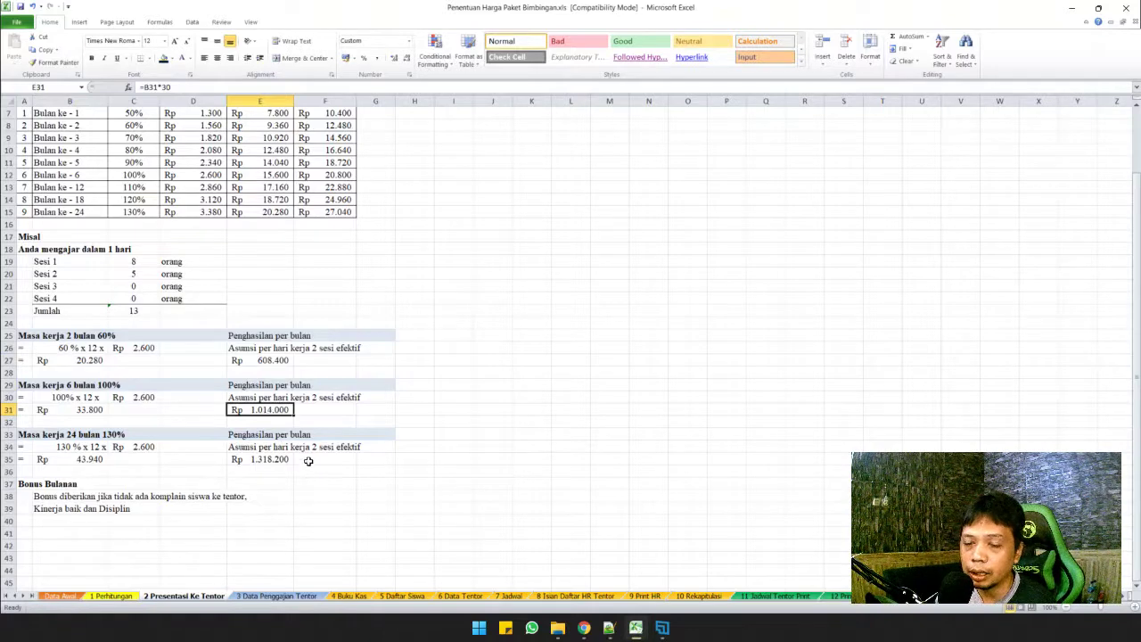
left_click(260, 459)
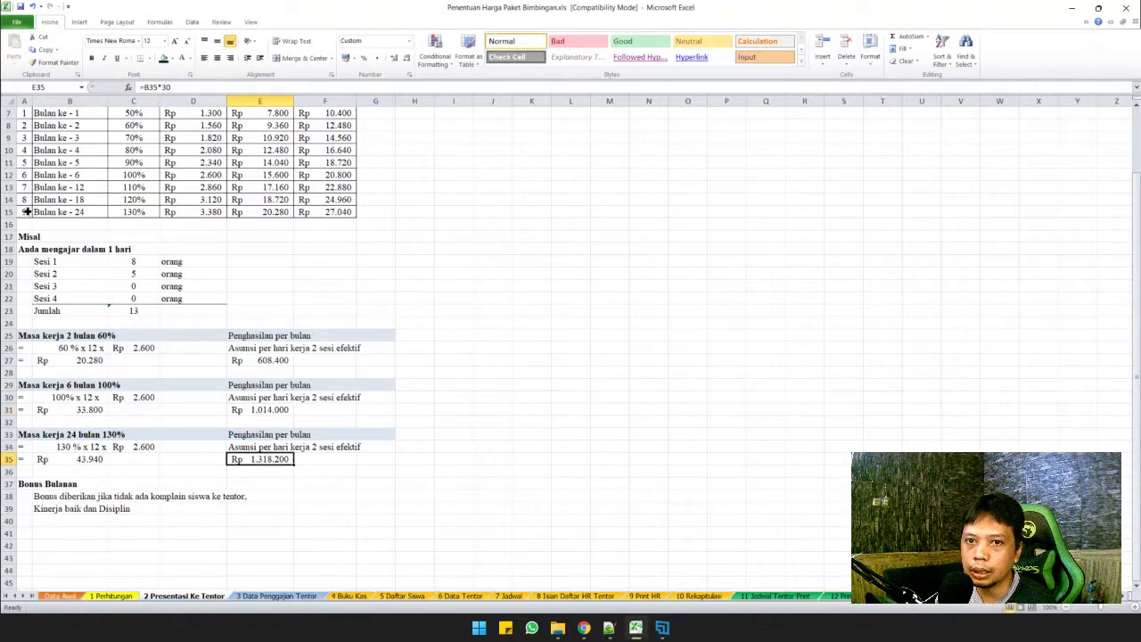
Step: Compare the Bulan ke-24 pay row with the monthly incomes in E35 and E31, and open the Data Awal sheet
left_click_drag(27, 211, 303, 211)
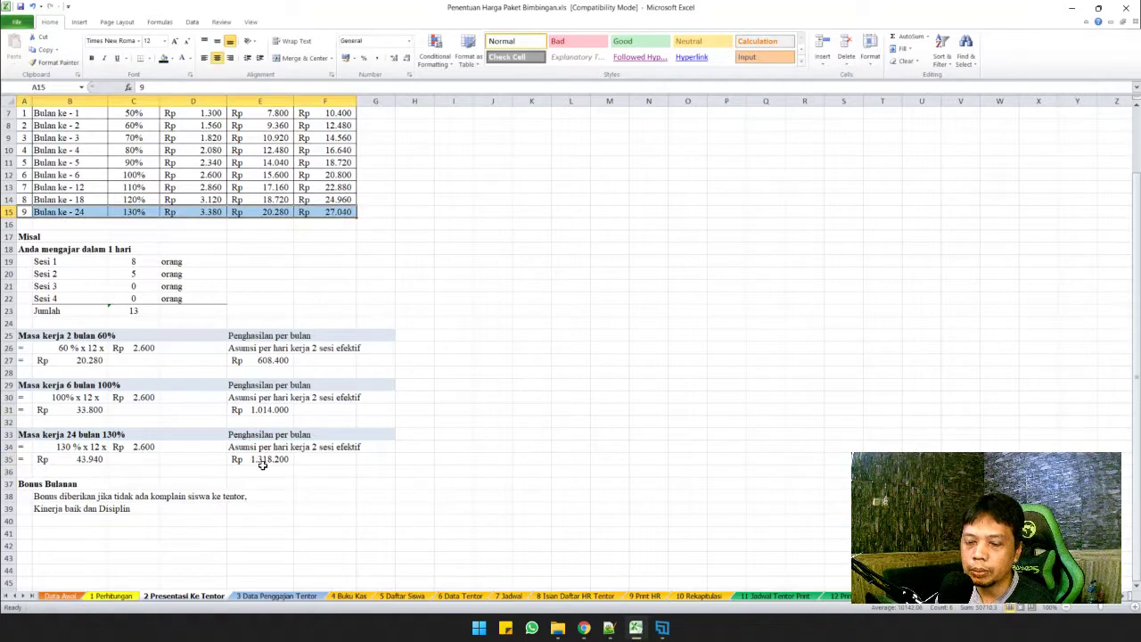
left_click(262, 460)
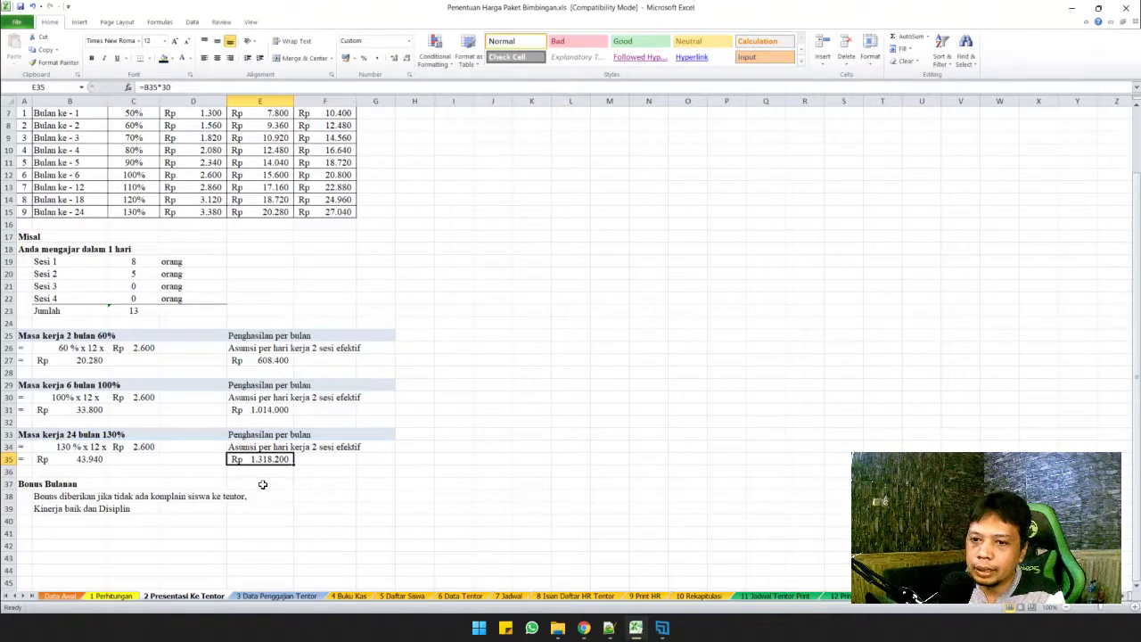
left_click(255, 407)
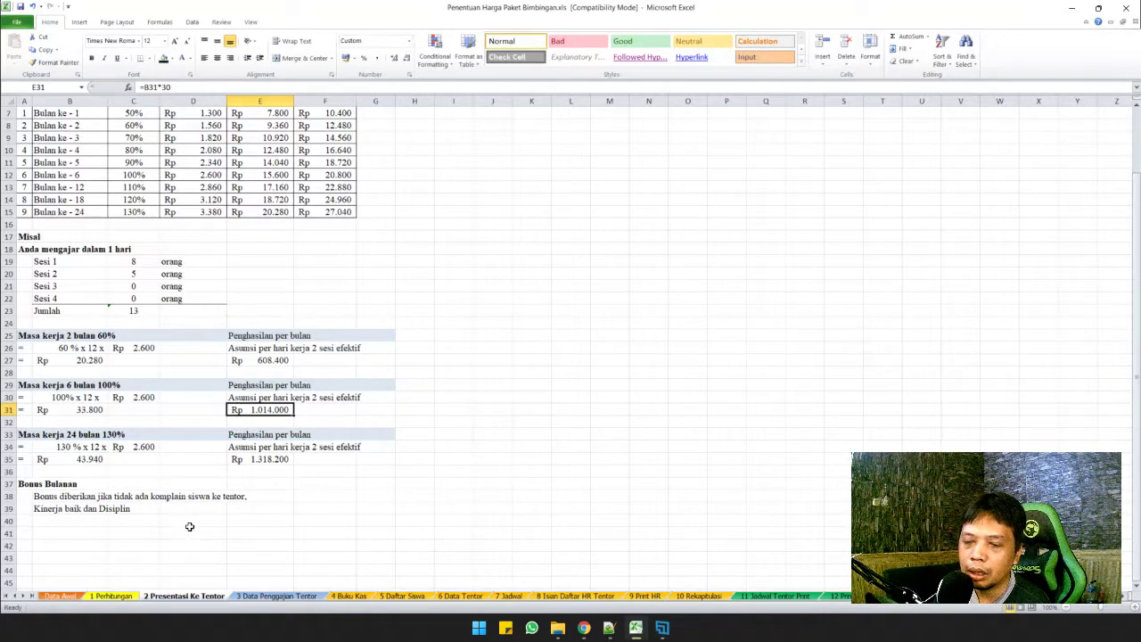
left_click(58, 596)
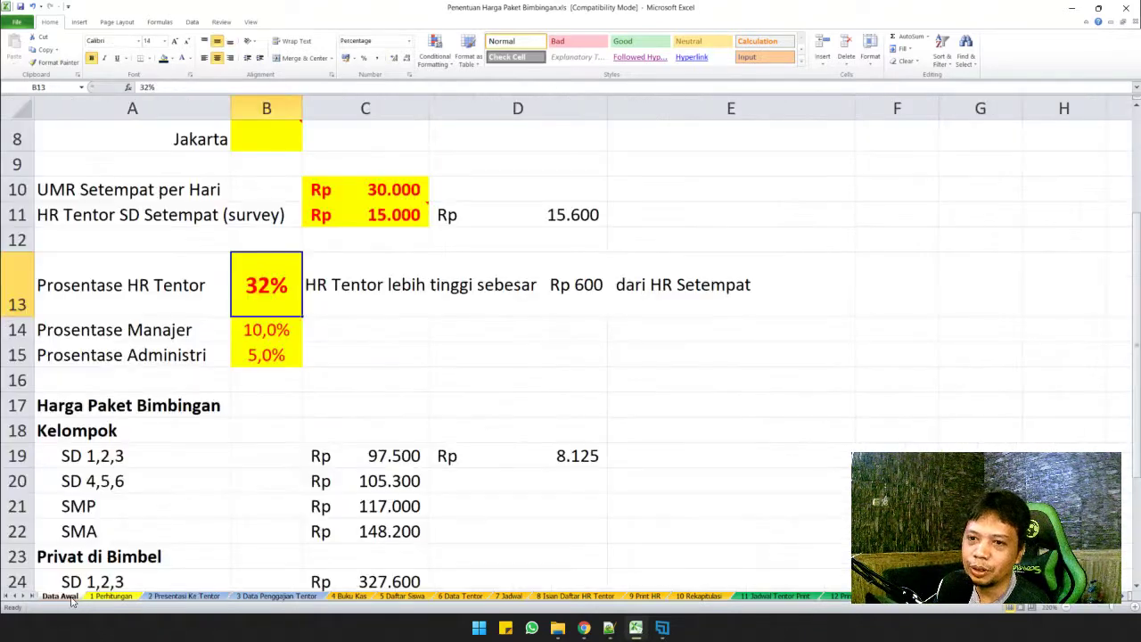
Step: Set the UMR Setempat per Hari in C10 of the Data Awal sheet to 60000
left_click(316, 427)
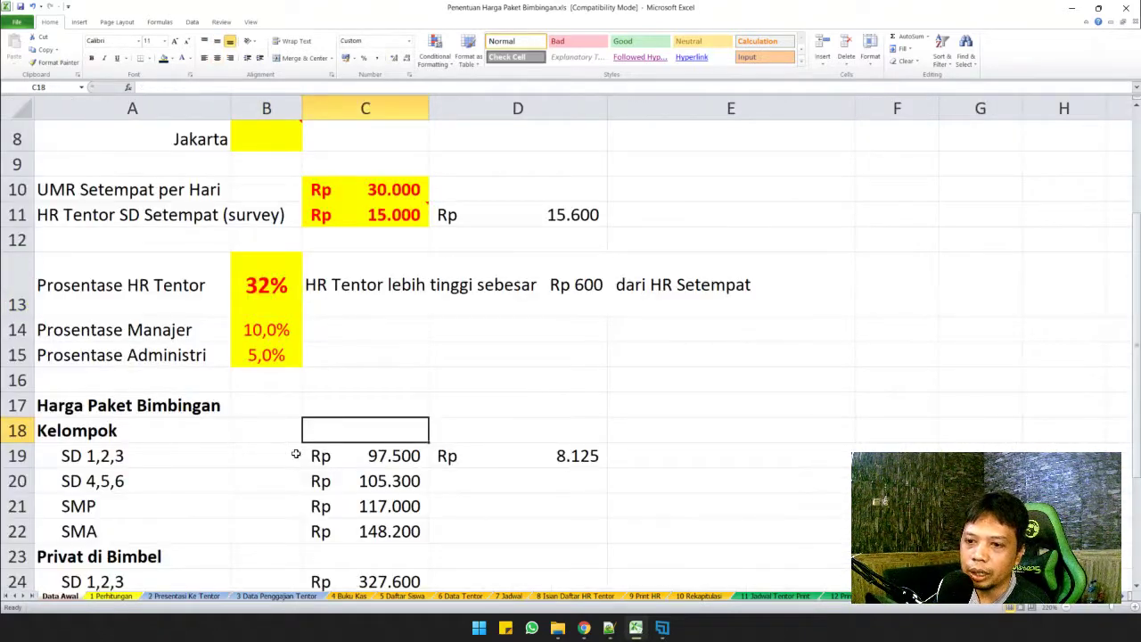
left_click(321, 456)
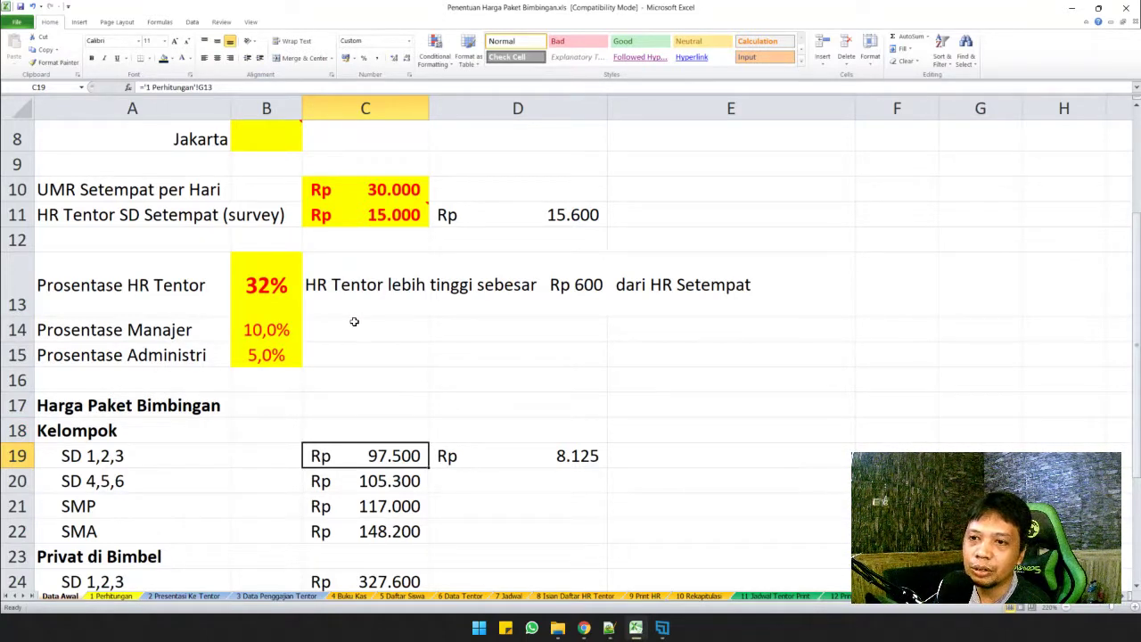
left_click(372, 189)
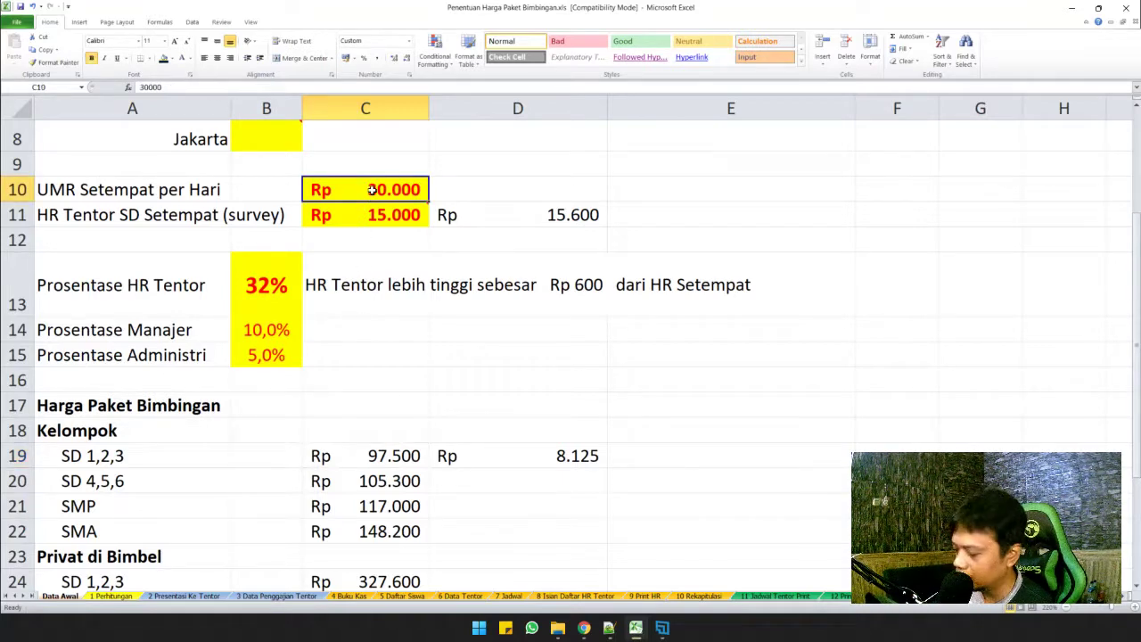
type("60")
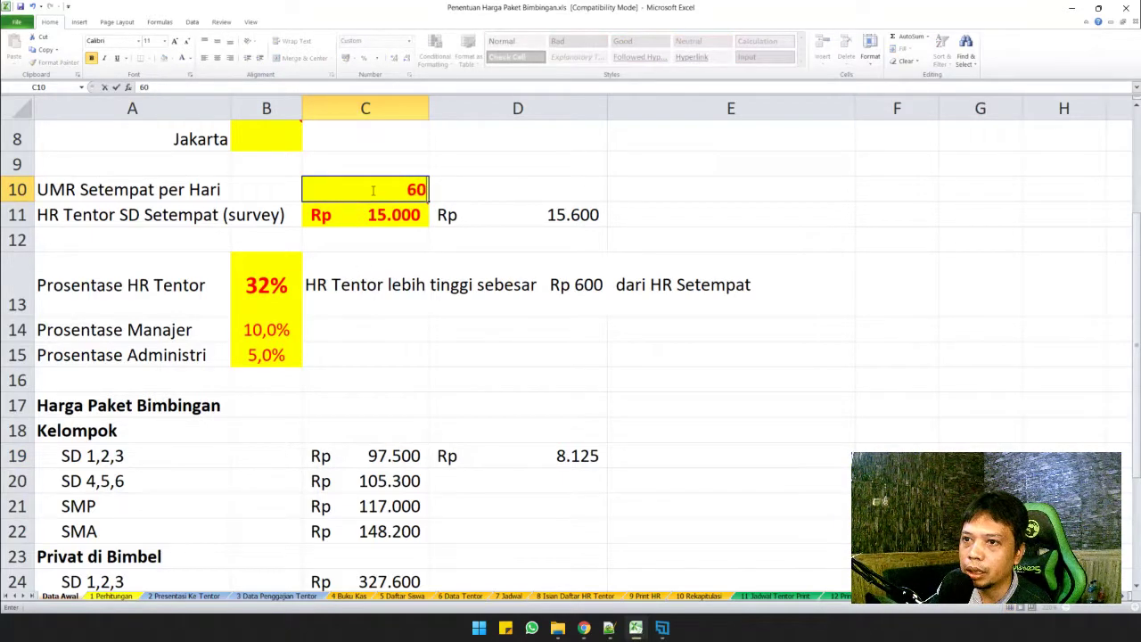
key("Return")
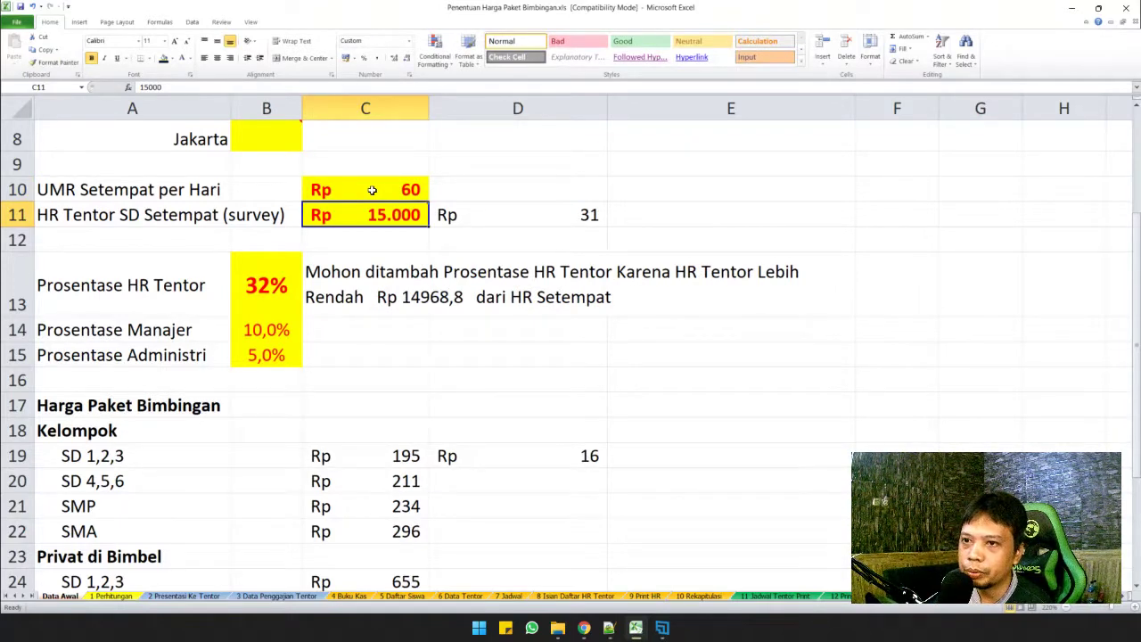
left_click(372, 189)
double_click(371, 189)
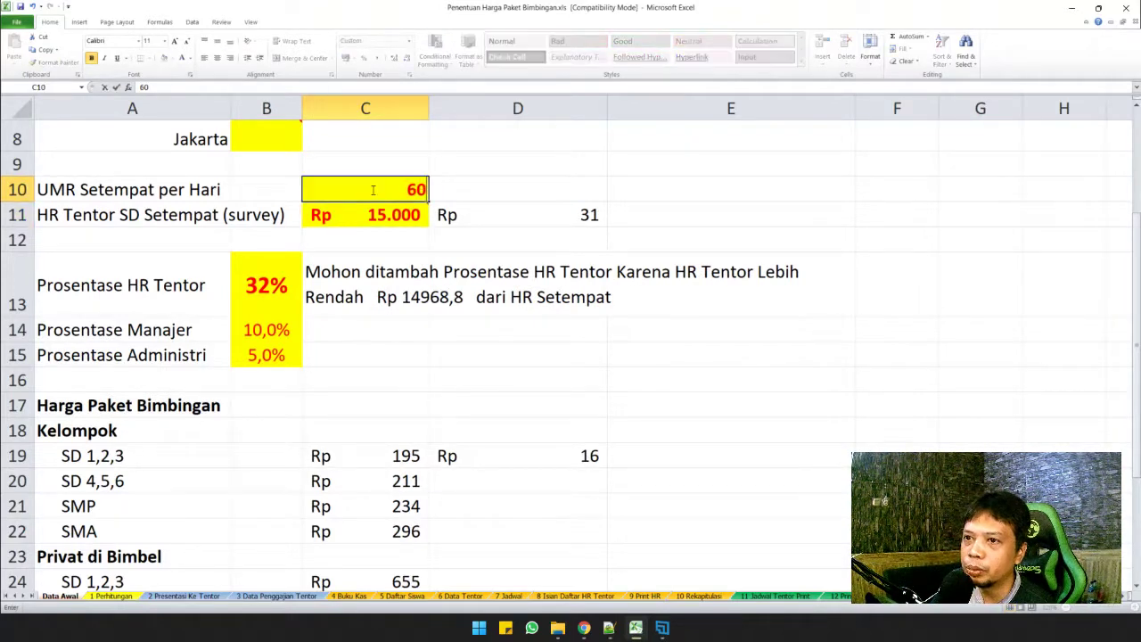
type("000")
key("Return")
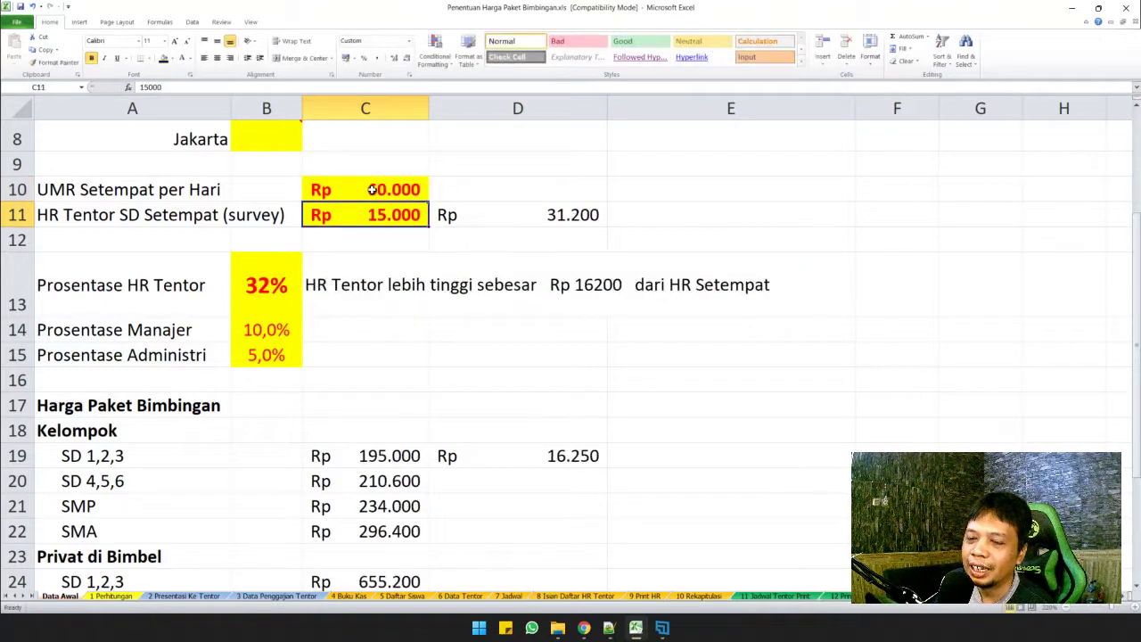
Step: Check the Kelompok SD 1,2,3 package price in C19 and the 24-month monthly income in E35 of the 2 Presentasi Ke Tentor sheet
left_click(372, 190)
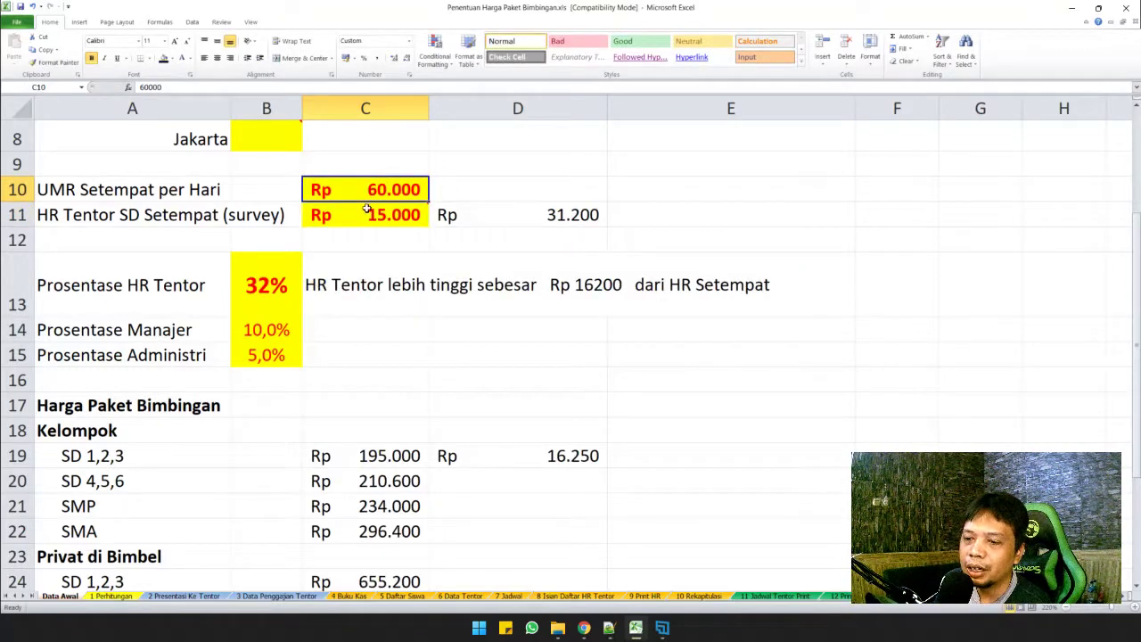
left_click(372, 455)
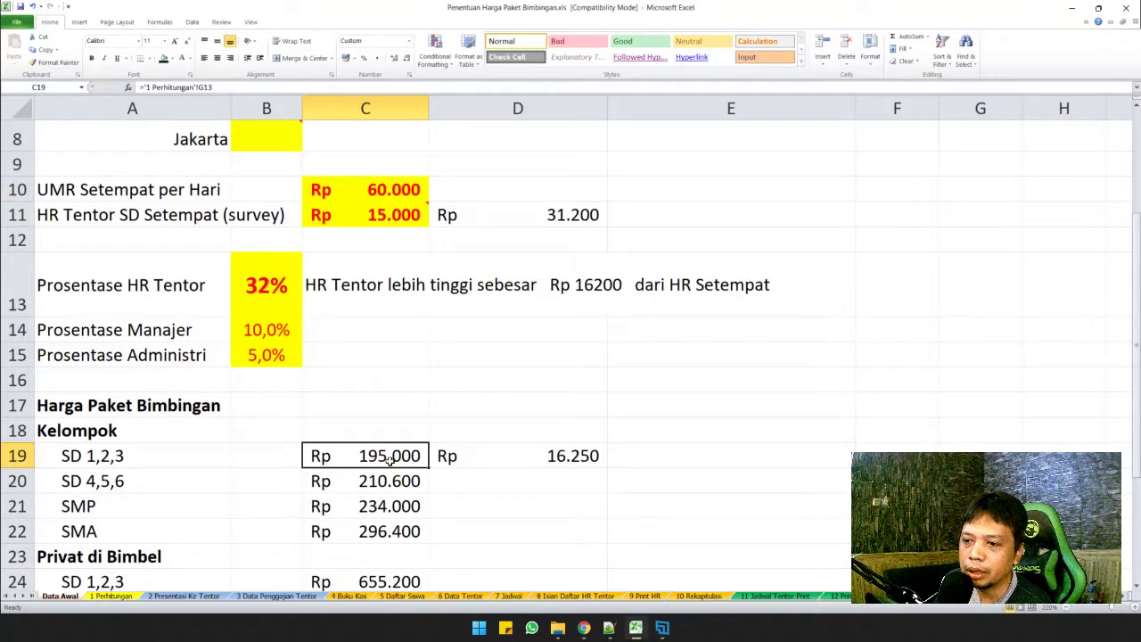
left_click(124, 597)
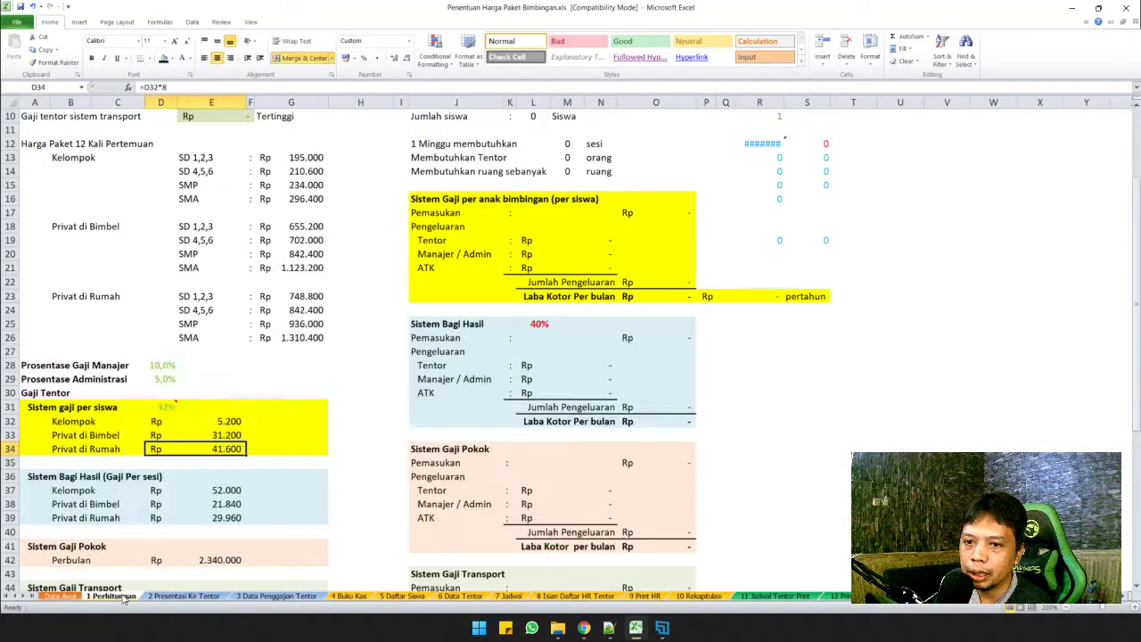
left_click(178, 597)
left_click(272, 508)
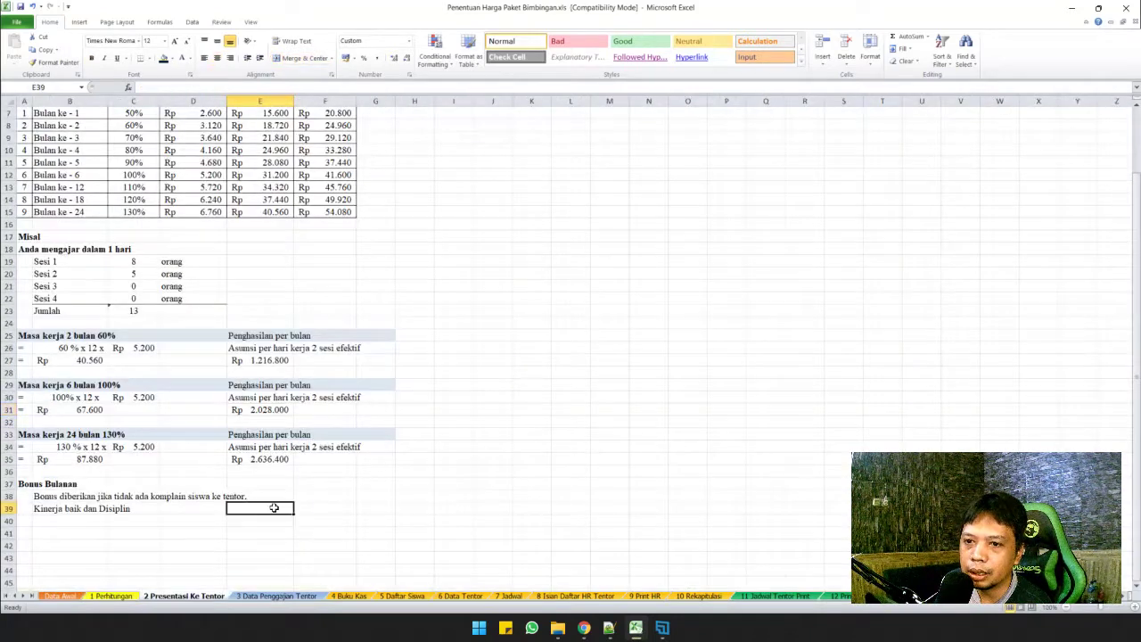
left_click(265, 460)
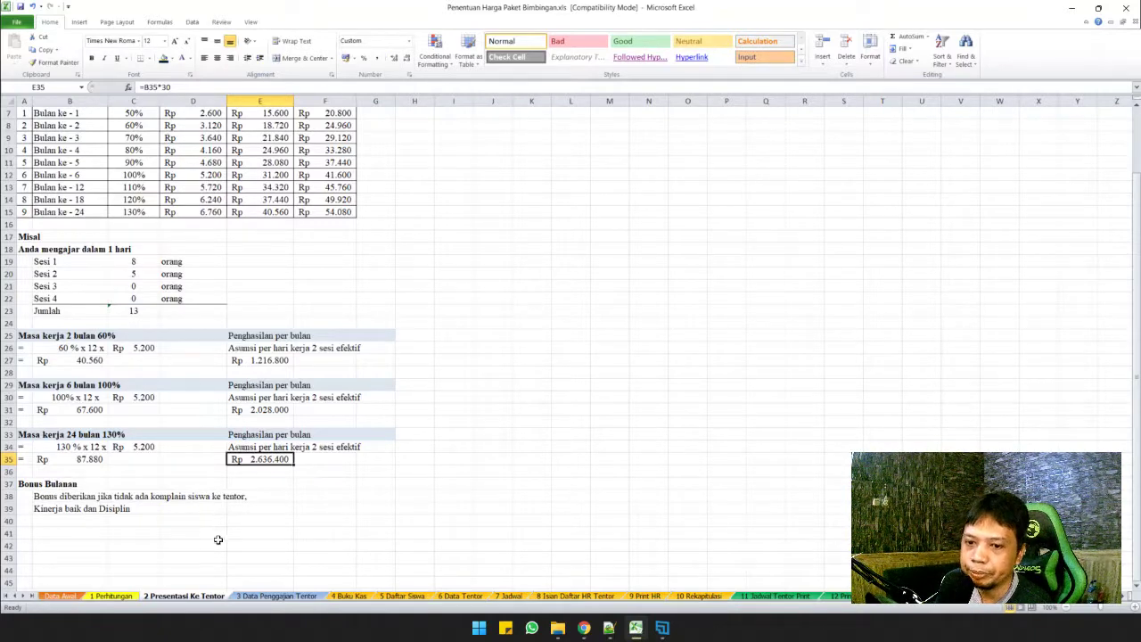
Step: Read the price-setting note in D5 of the Data Awal sheet
left_click(74, 598)
scroll(494, 356, "up", 3)
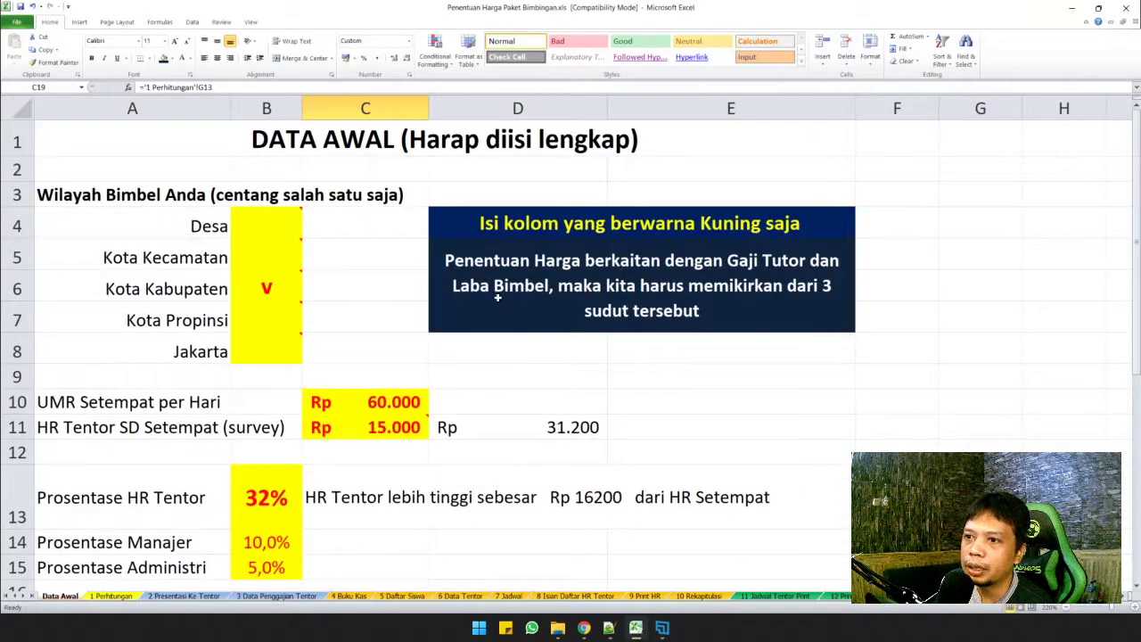
left_click(495, 279)
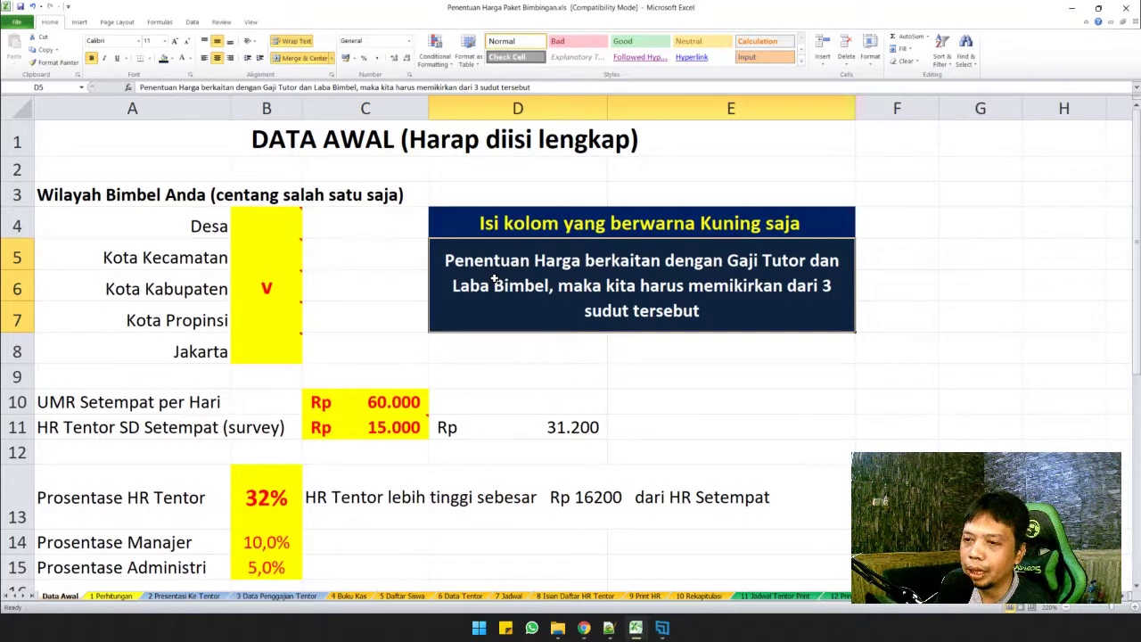
Step: On the 1 Perhitungan sheet, set the Kelompok student assumption to 5 groups of 6 students
left_click(125, 595)
scroll(406, 418, "up", 3)
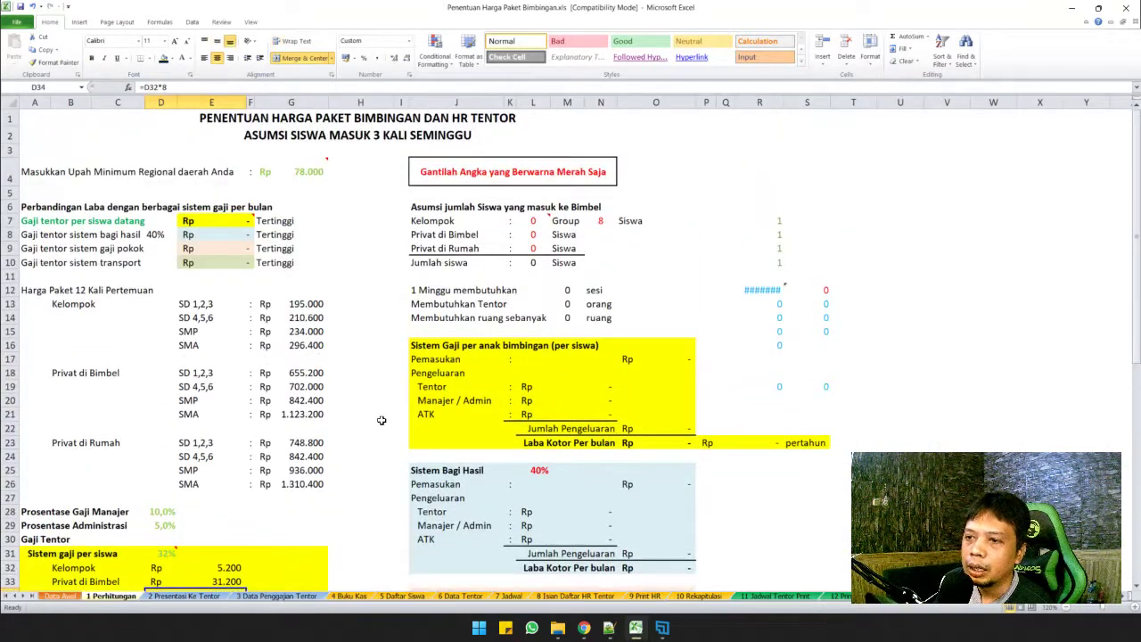
left_click(537, 219)
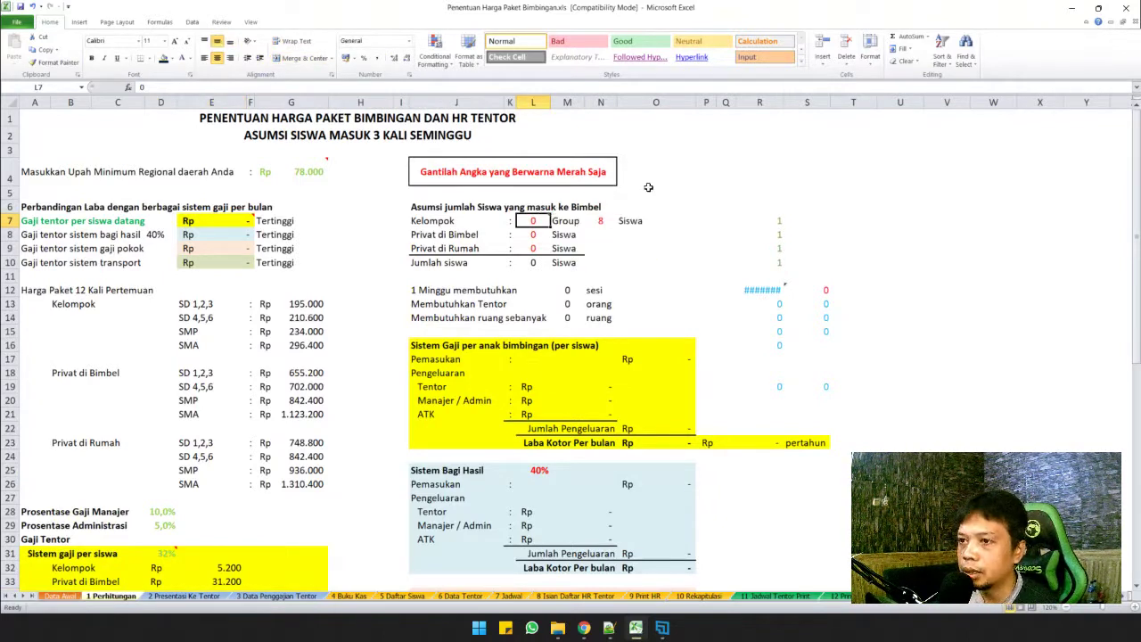
type("5")
key("Tab")
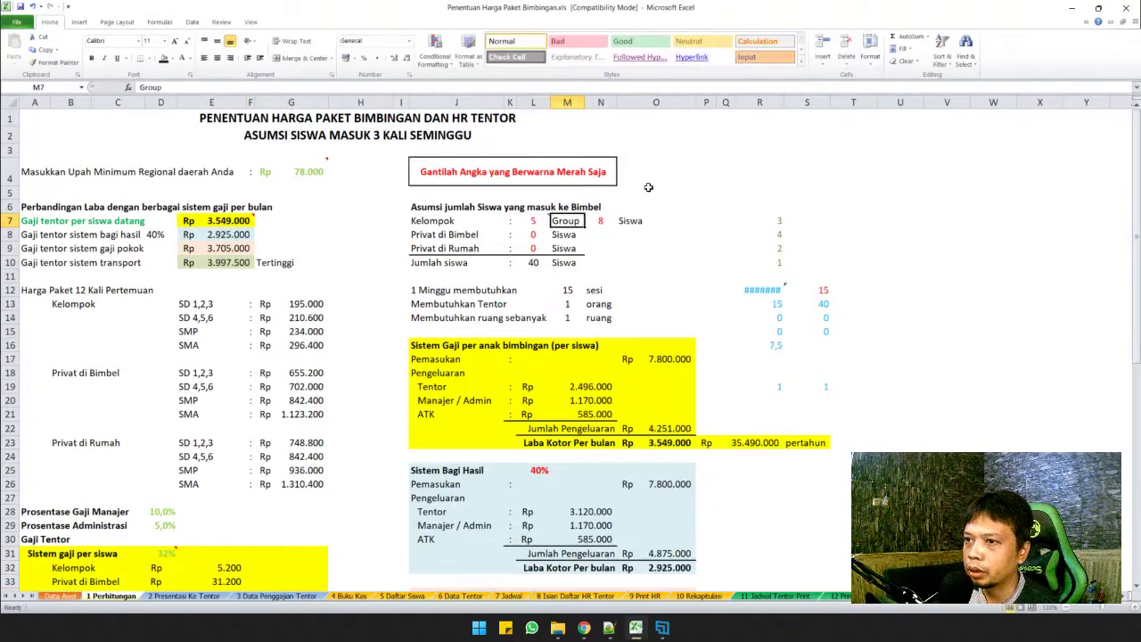
key("Tab")
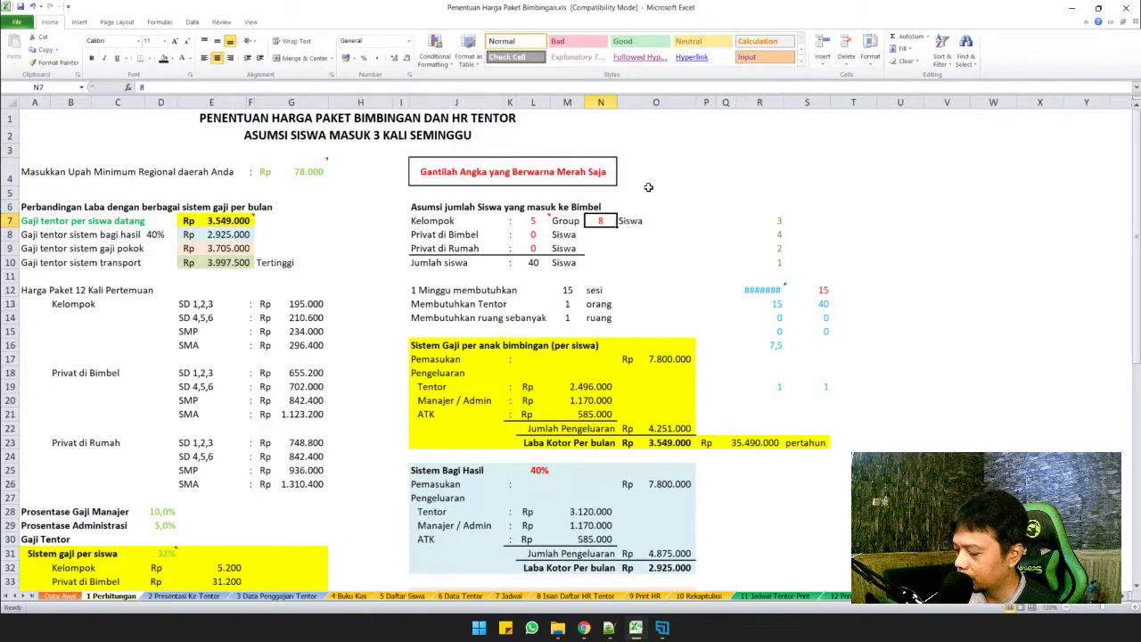
type("6")
key("Return")
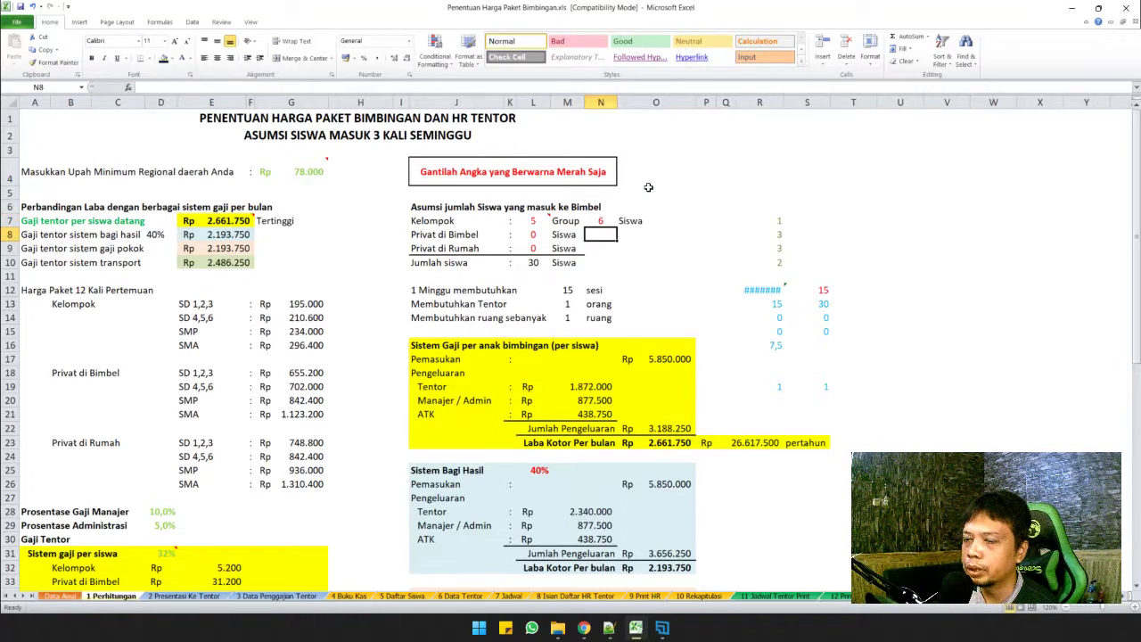
Step: Set the student assumptions to 4 for Privat di Bimbel and 3 for Privat di Rumah
key("Left")
key("Left")
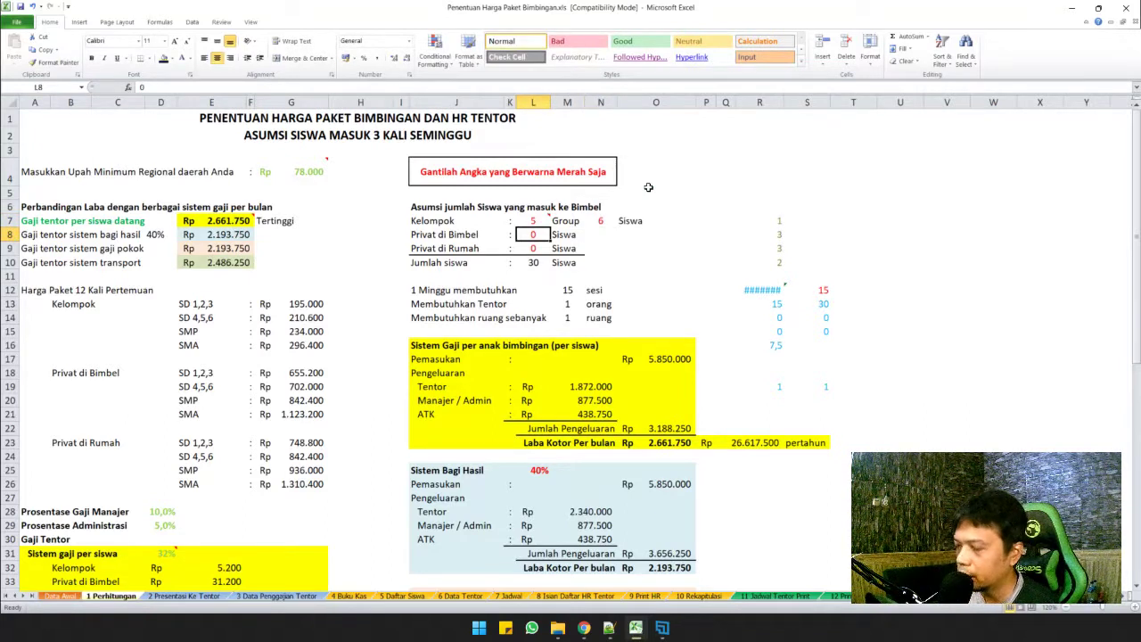
type("5")
key("Return")
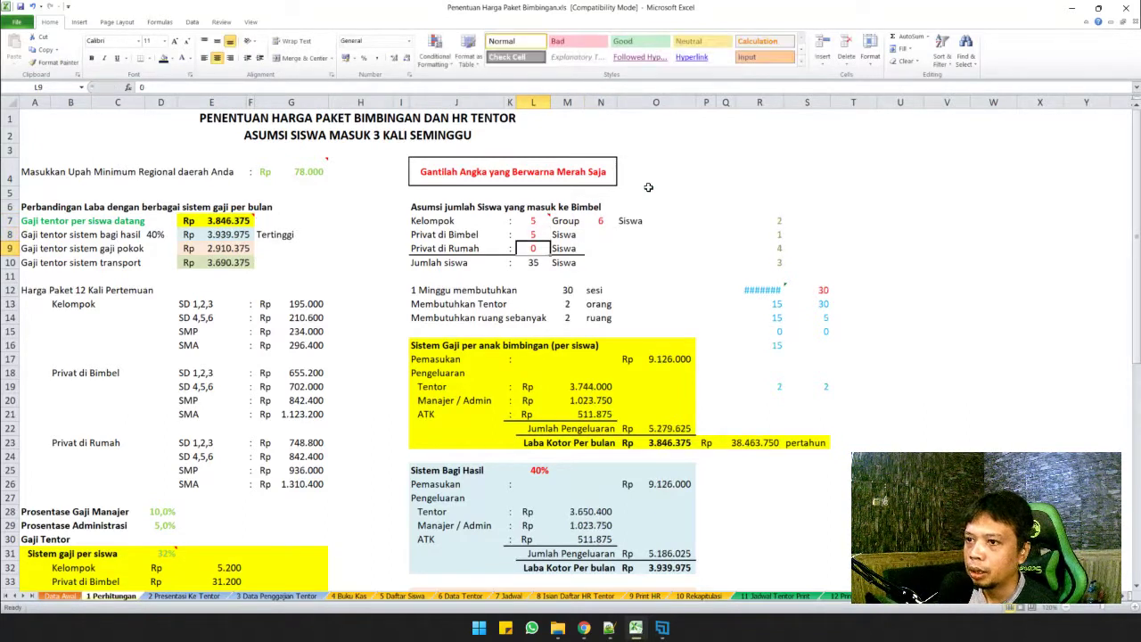
key("Up")
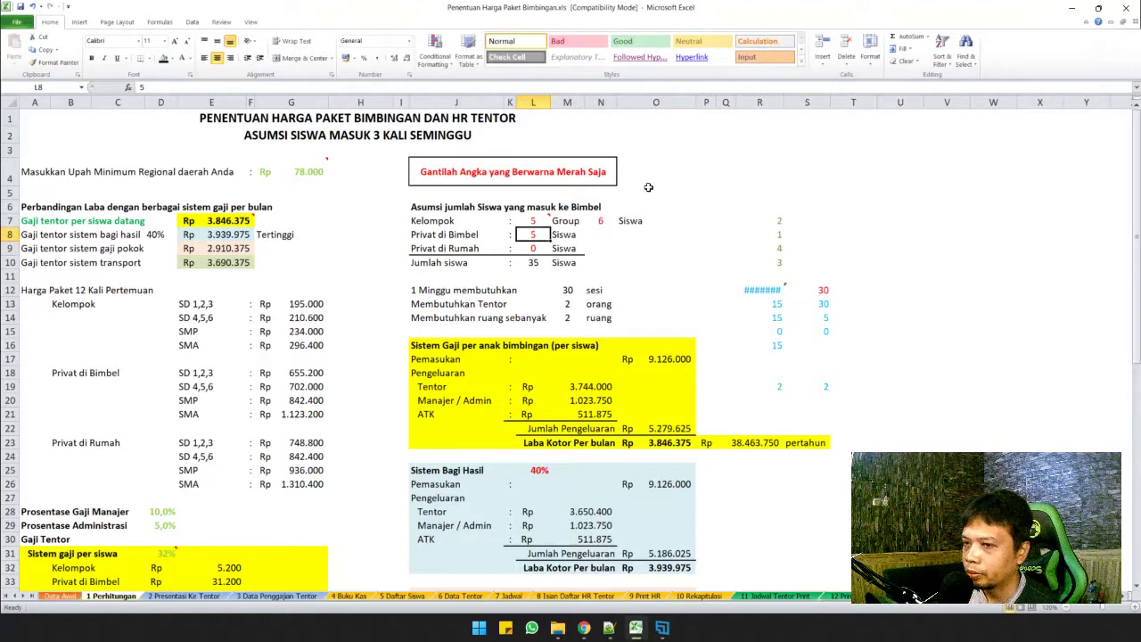
type("4")
key("Return")
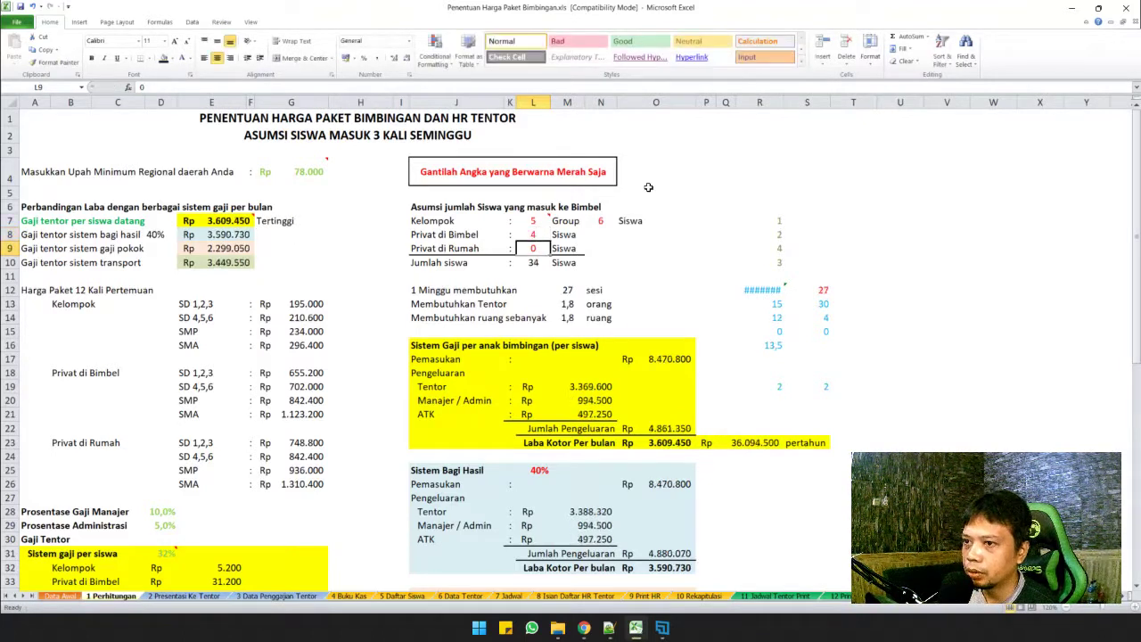
type("3")
key("Return")
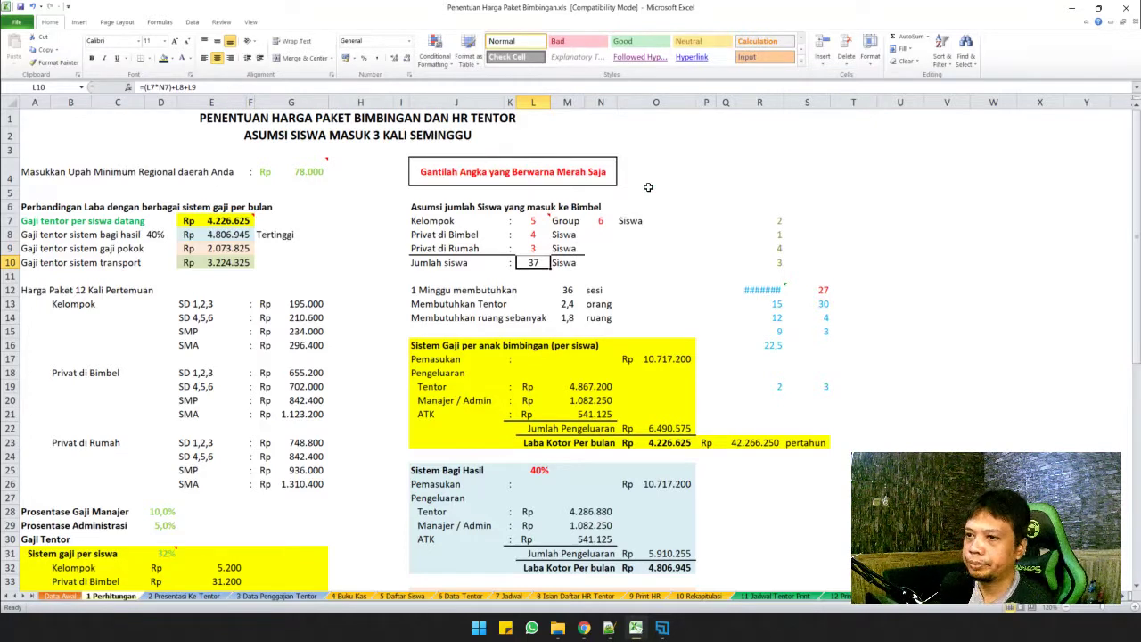
Step: Review the monthly profit of the Gaji tentor per siswa datang system and its Manajer / Admin and ATK expenses
left_click(638, 261)
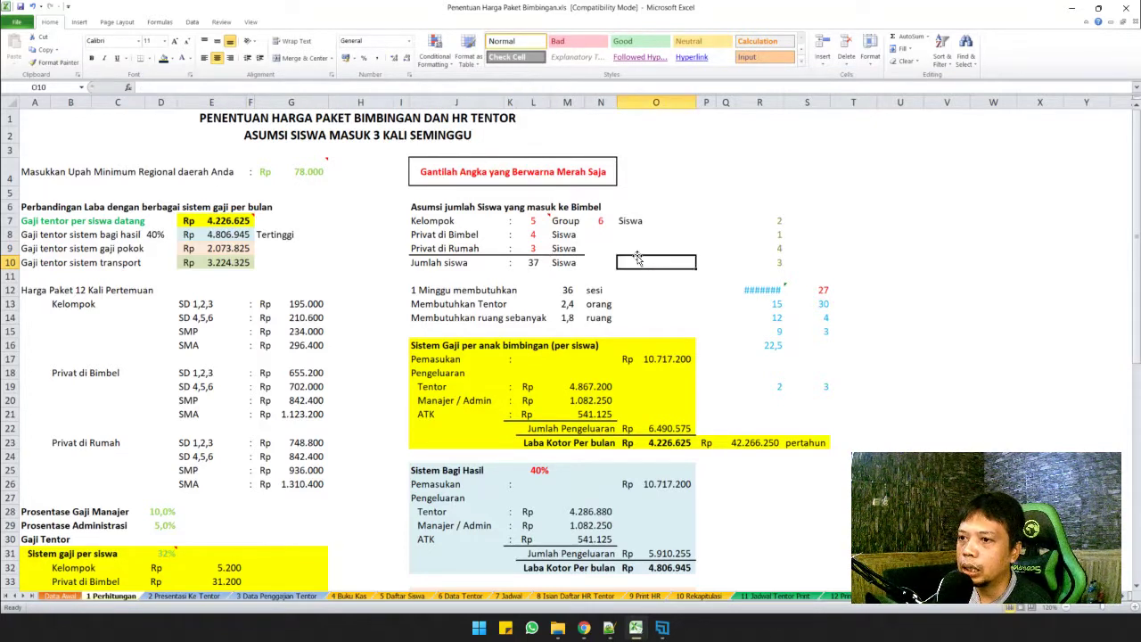
scroll(638, 257, "down", 1)
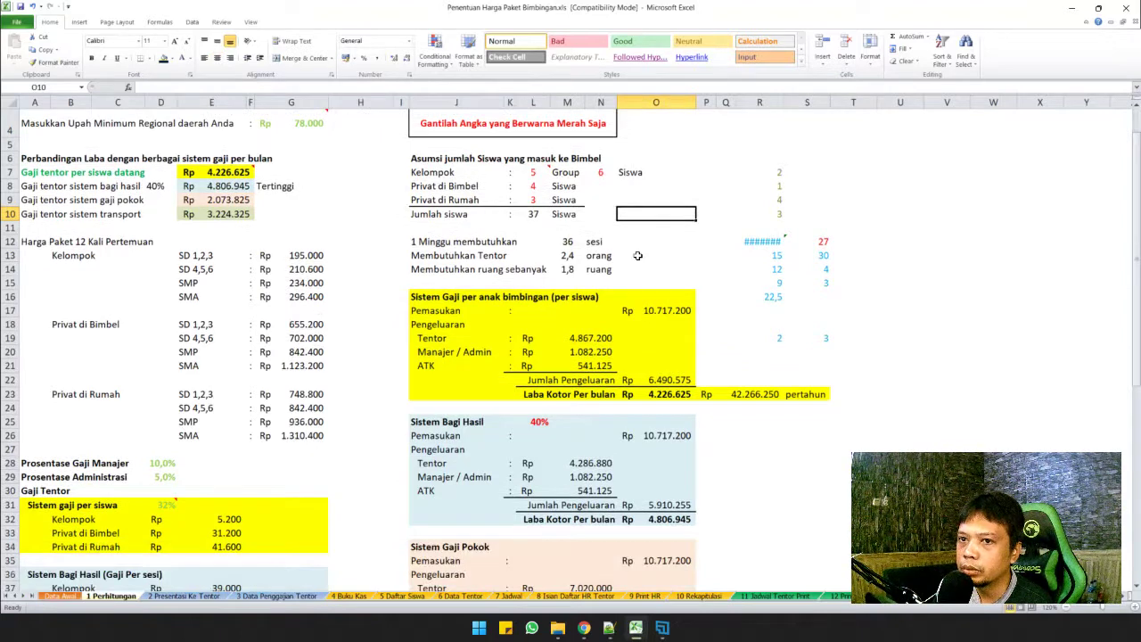
scroll(638, 257, "up", 1)
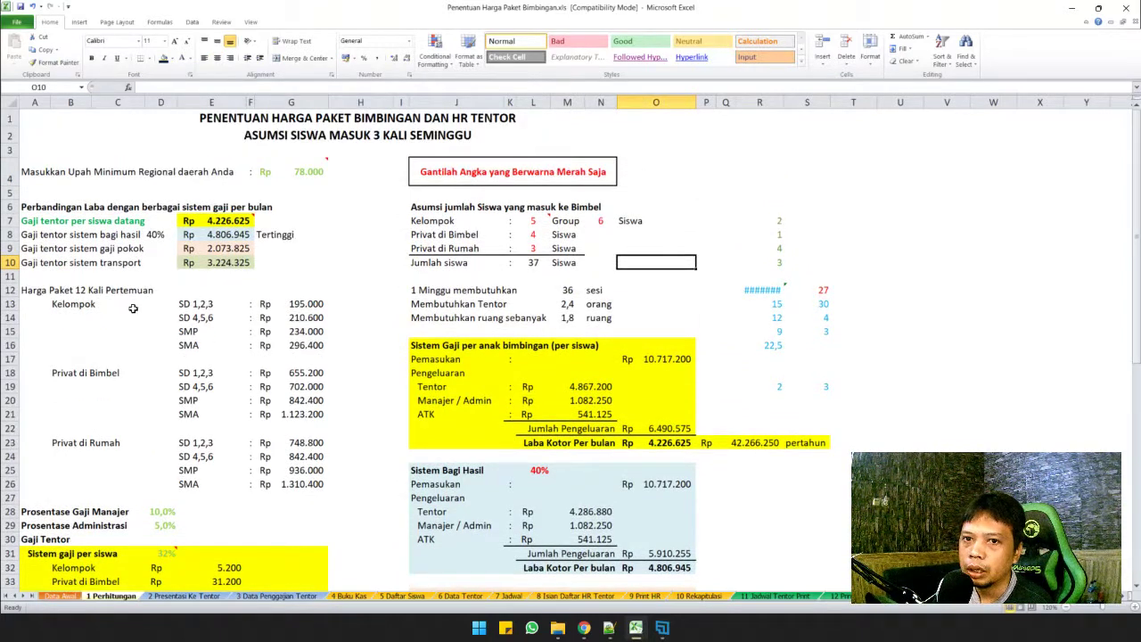
left_click_drag(25, 220, 192, 222)
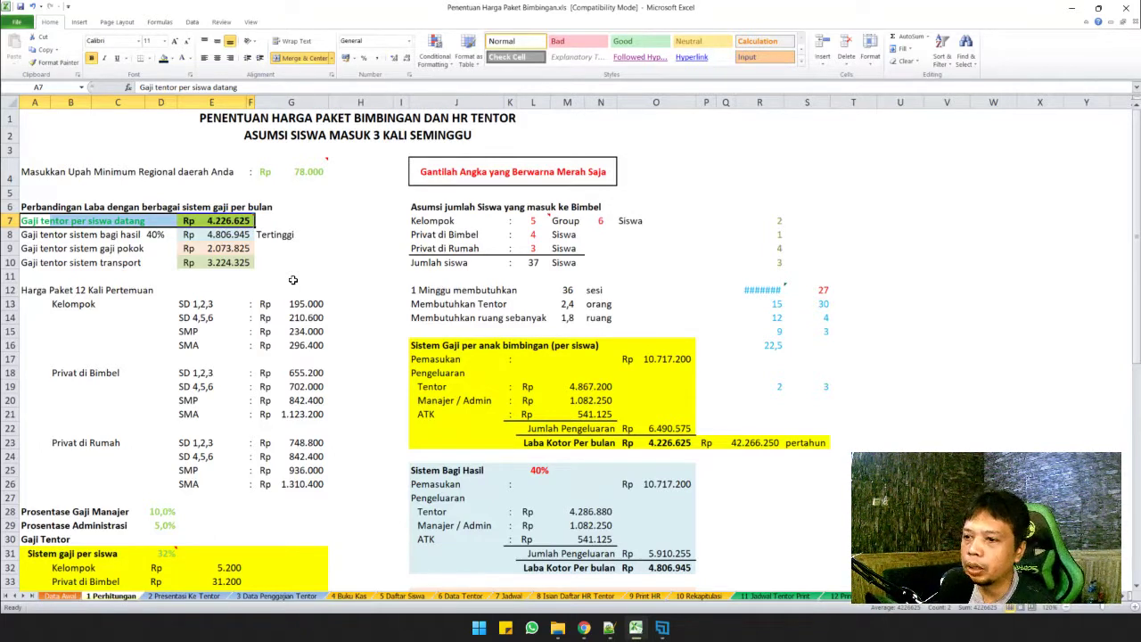
left_click(545, 402)
left_click(538, 419)
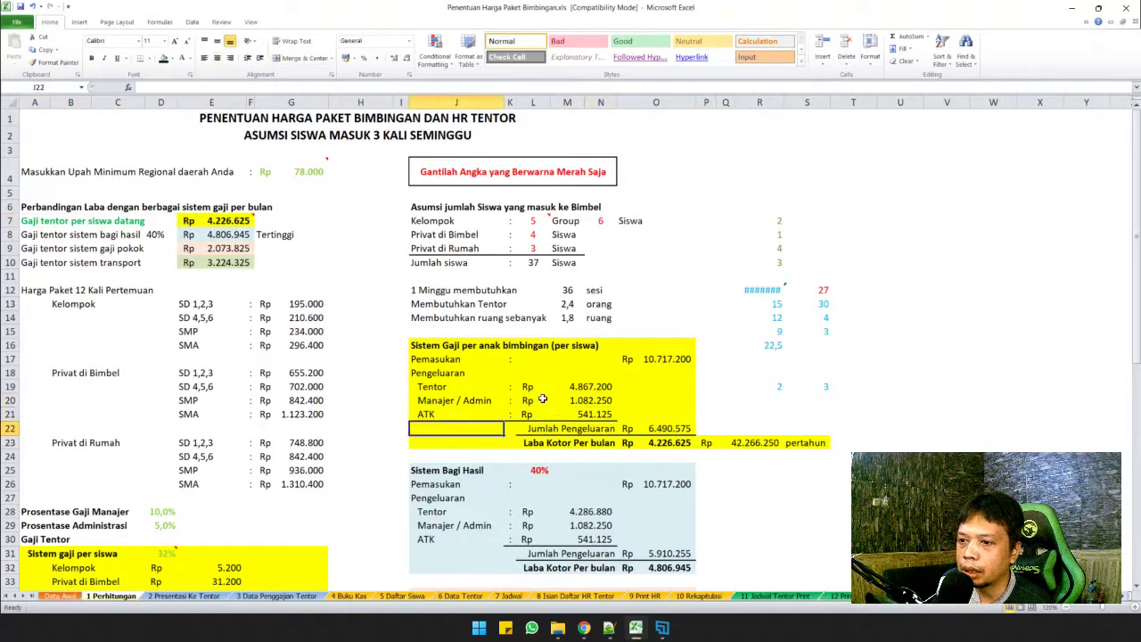
Step: Try a Manajer / Admin expense of 0 in L20 of the per-student pay system, and undo the change
left_click(542, 400)
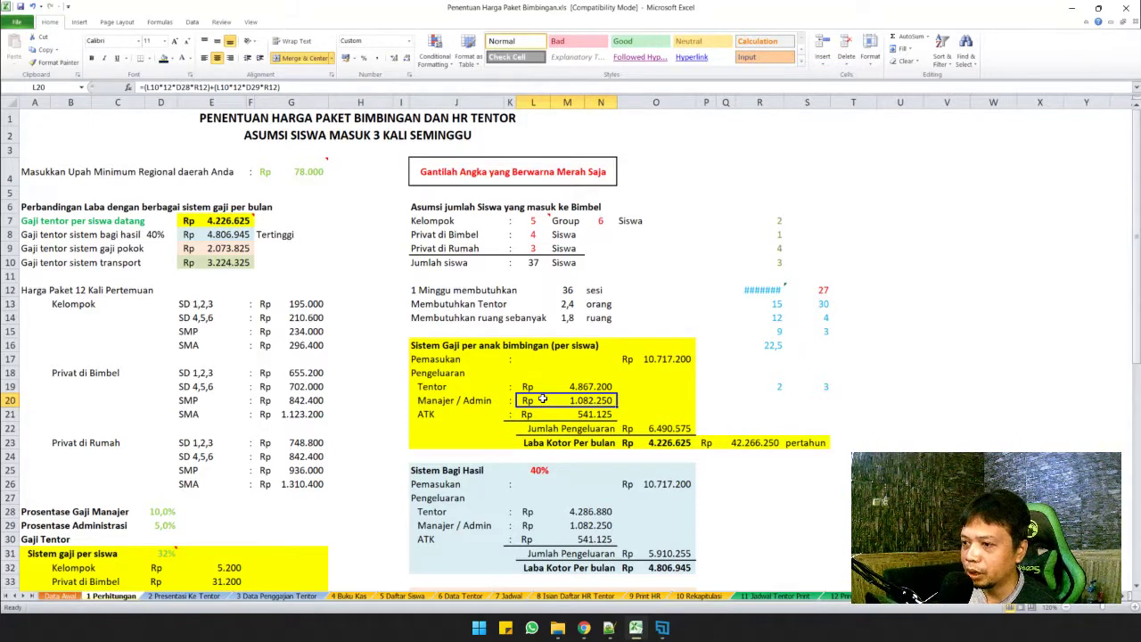
key("Delete")
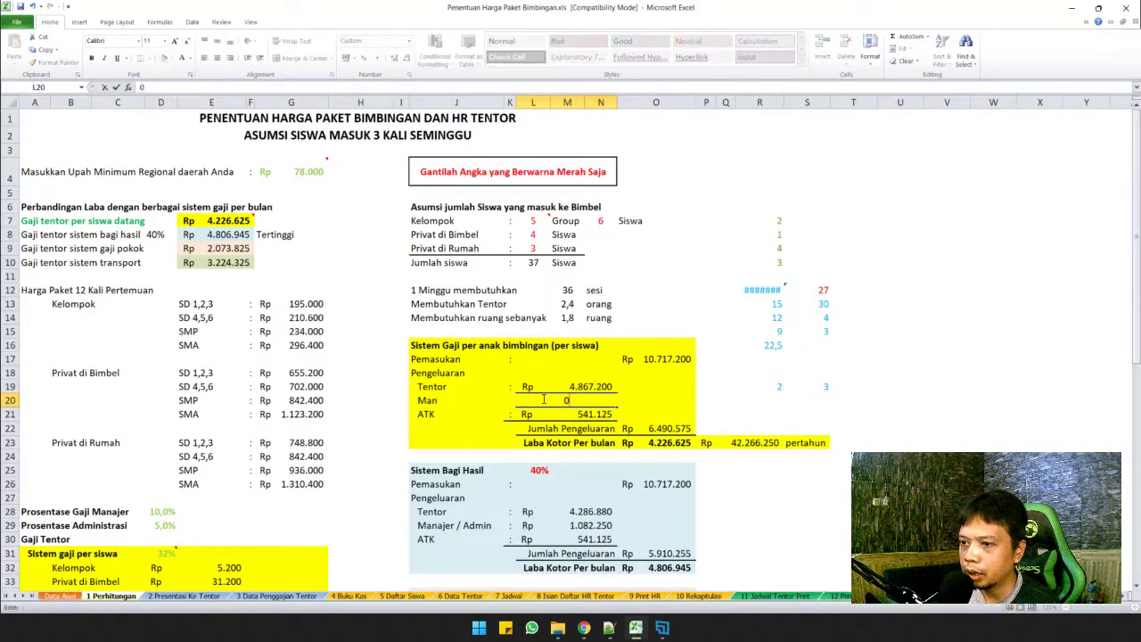
key("Down")
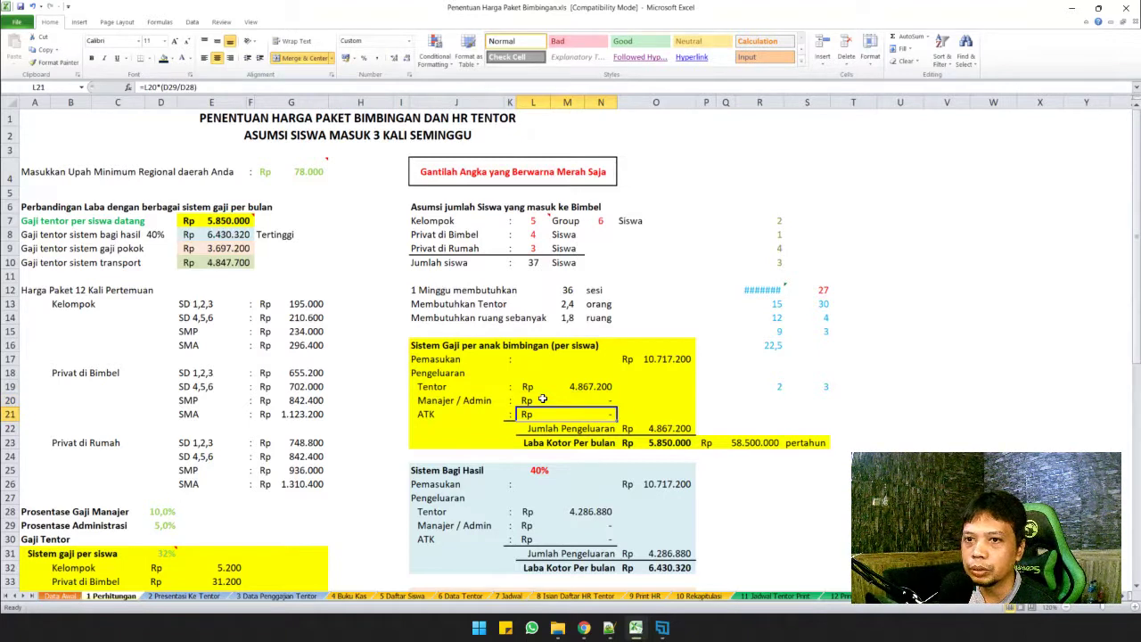
key("Up")
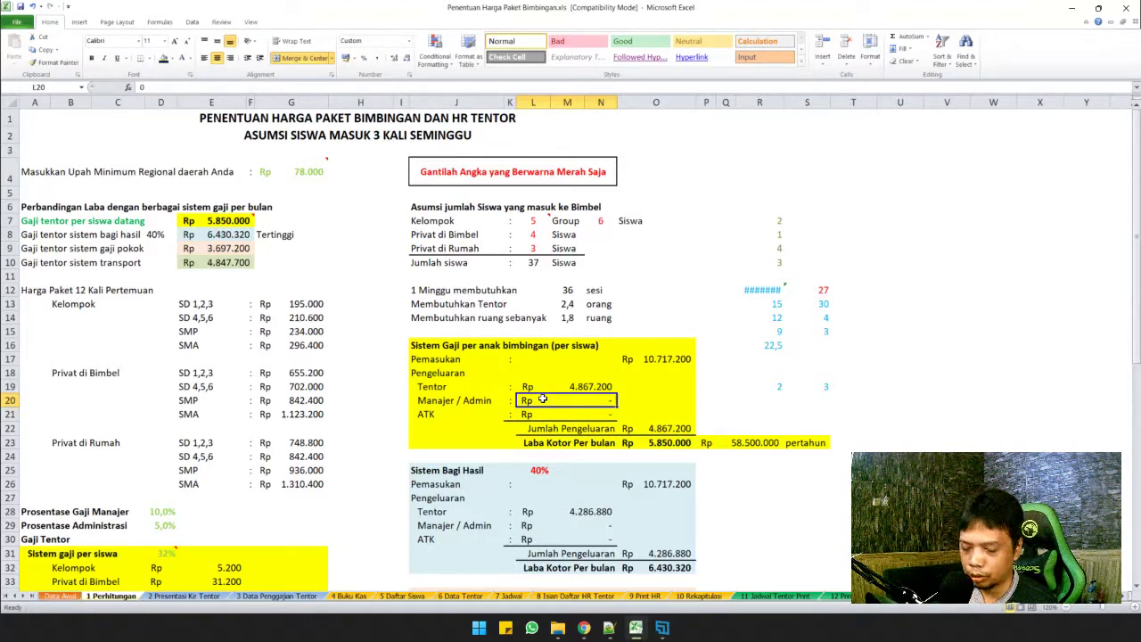
key("ctrl+z")
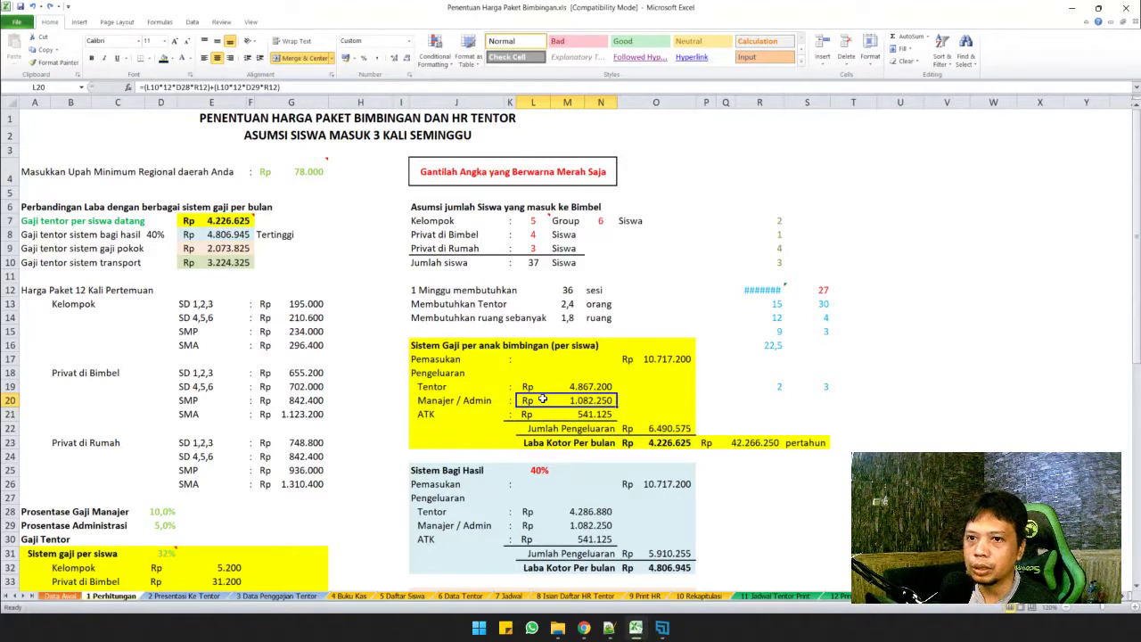
Step: Review the student number assumptions and the monthly profit of the Gaji tentor per siswa datang system
key("Up")
key("Up")
key("Up")
key("Up")
key("Up")
key("Up")
key("Up")
key("Up")
key("Up")
key("Up")
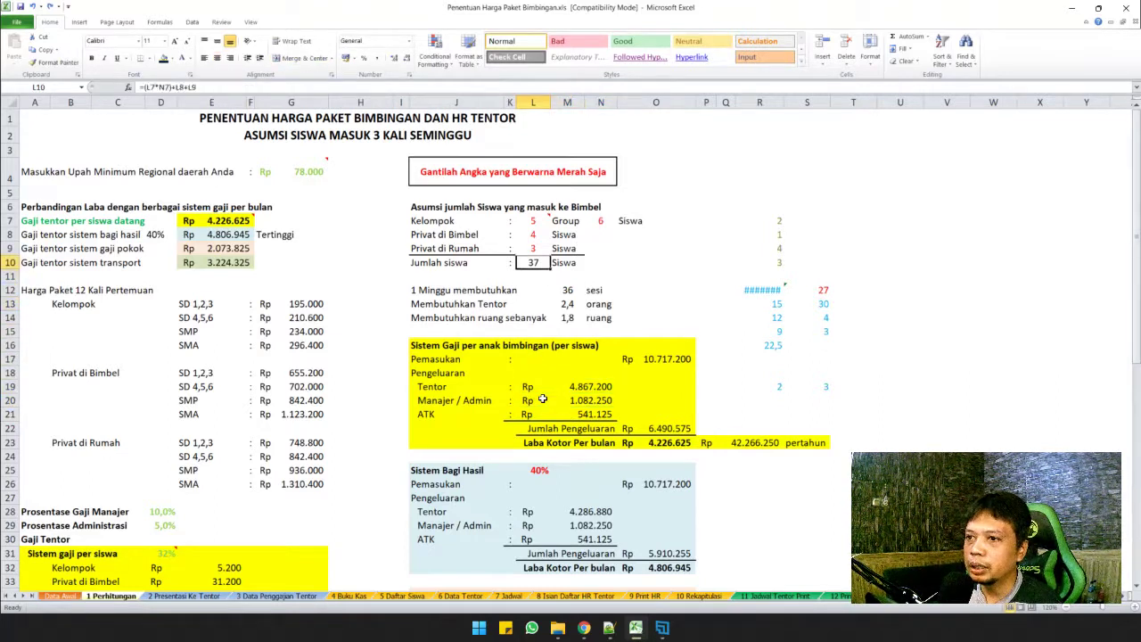
key("Up")
key("Up")
key("Up")
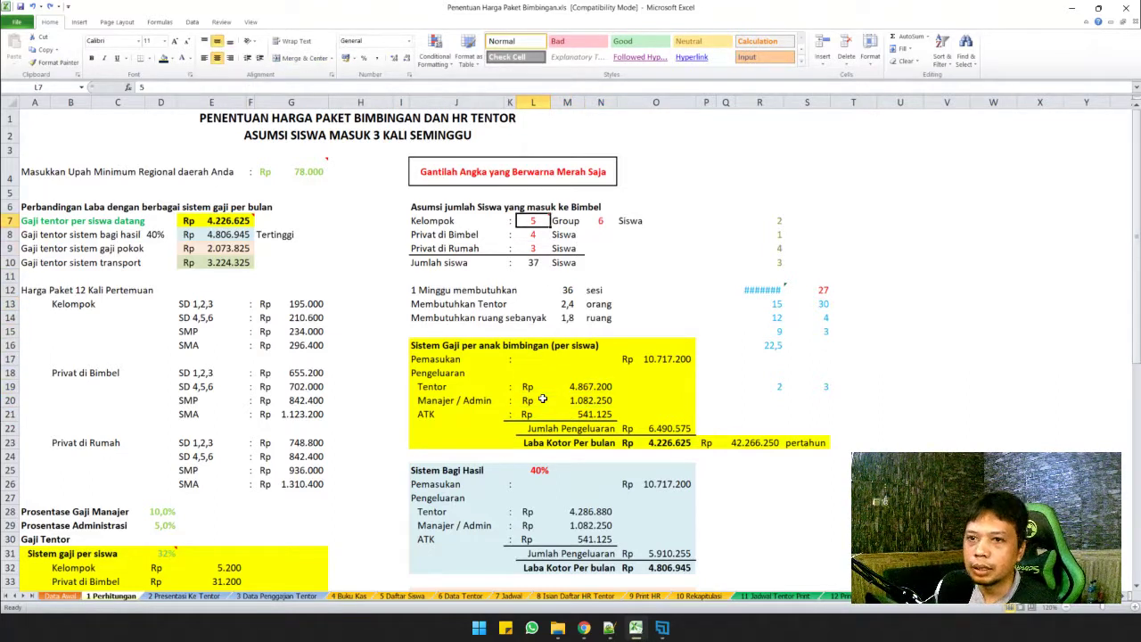
left_click(232, 227)
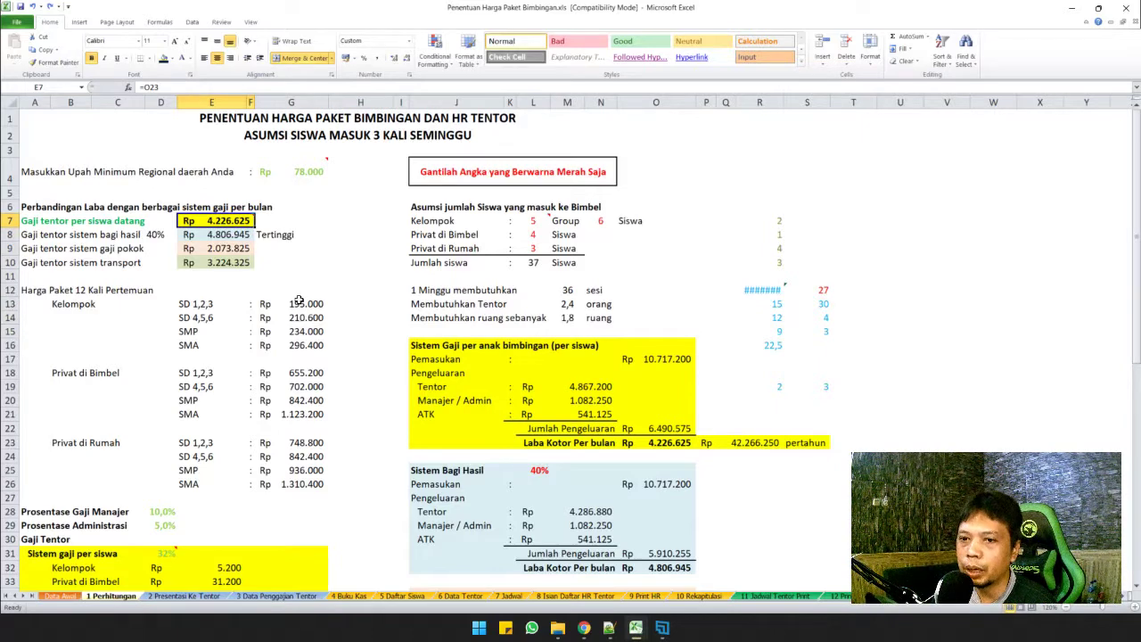
Step: Set Prosentase HR Tentor to 40% on the Data Awal sheet
left_click(73, 598)
left_click(257, 499)
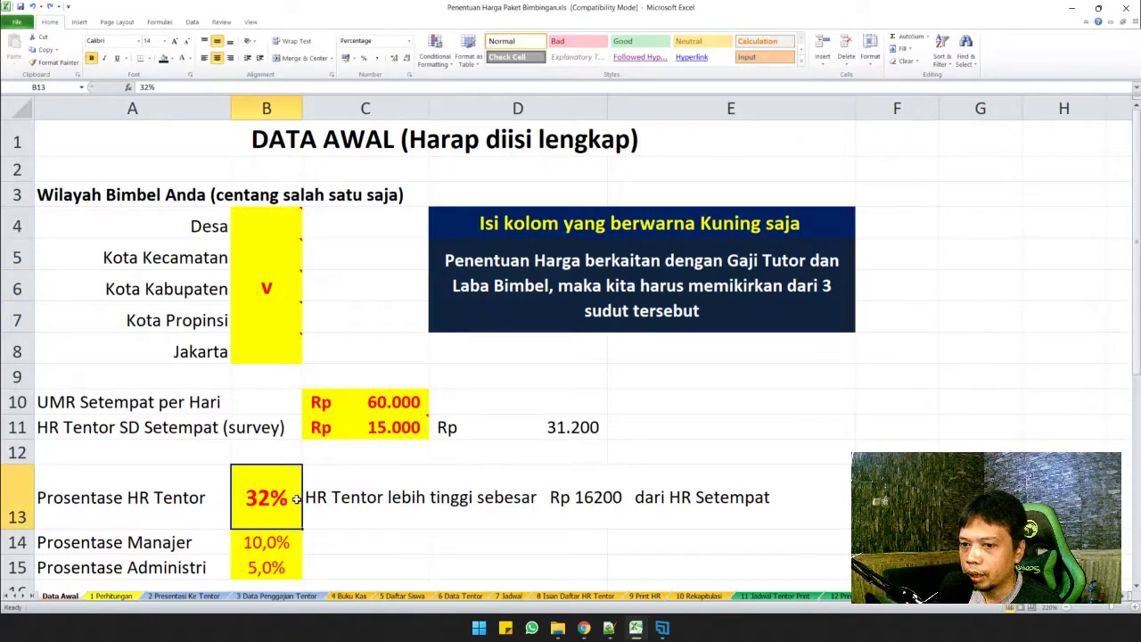
type("40")
key("Return")
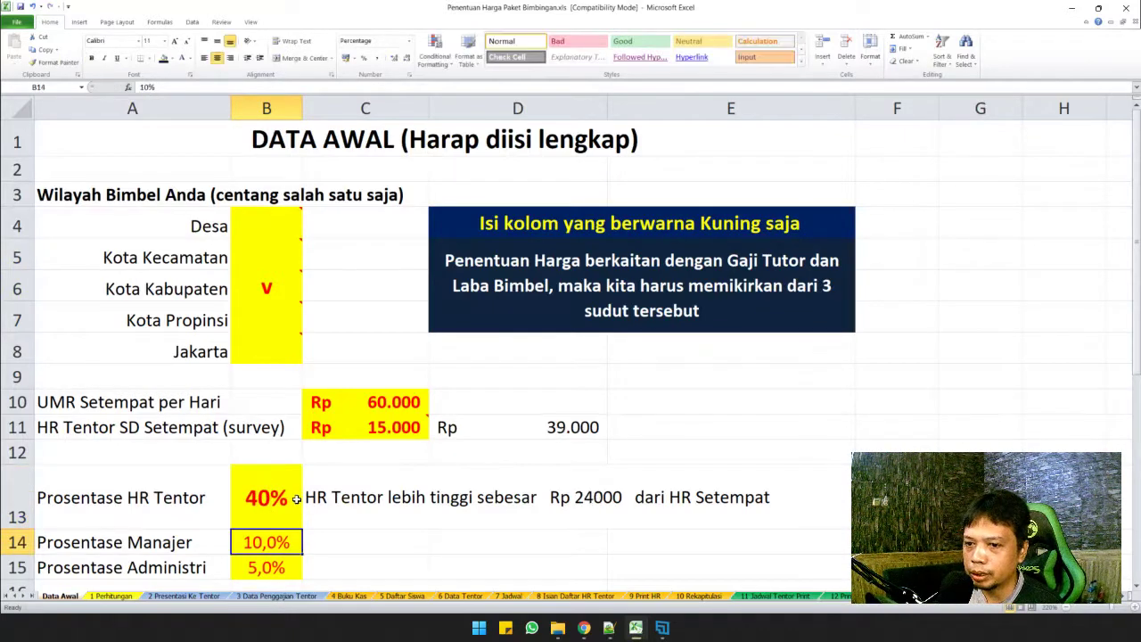
Step: Review the profit comparison on the 1 Perhitungan sheet and the 24-month tutor's monthly income on the 2 Presentasi Ke Tentor sheet
left_click(111, 595)
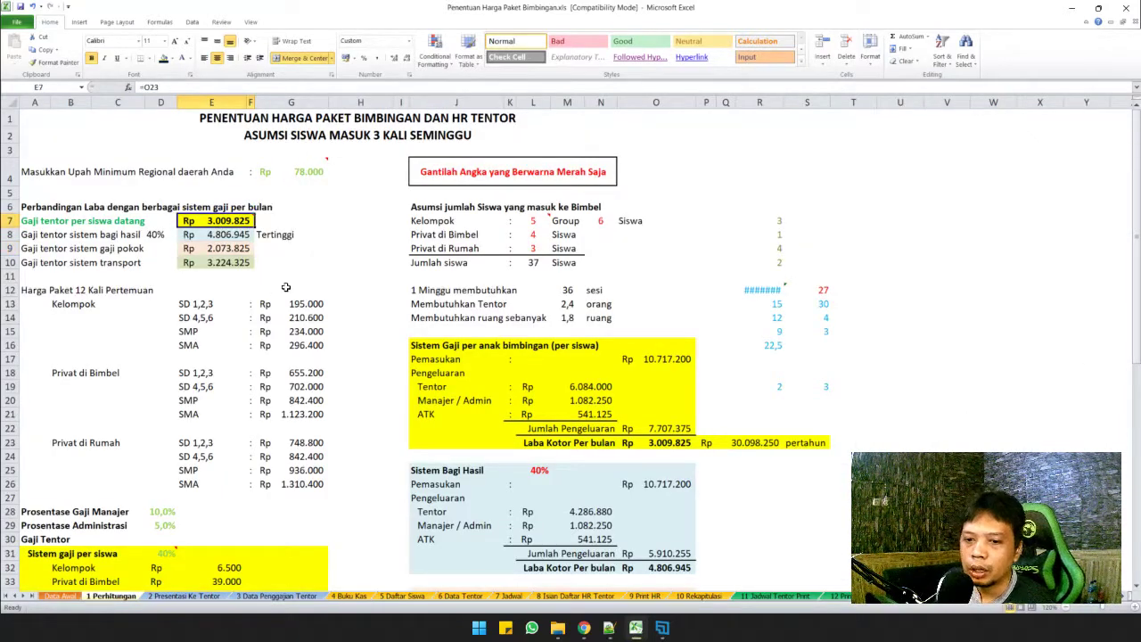
left_click(197, 596)
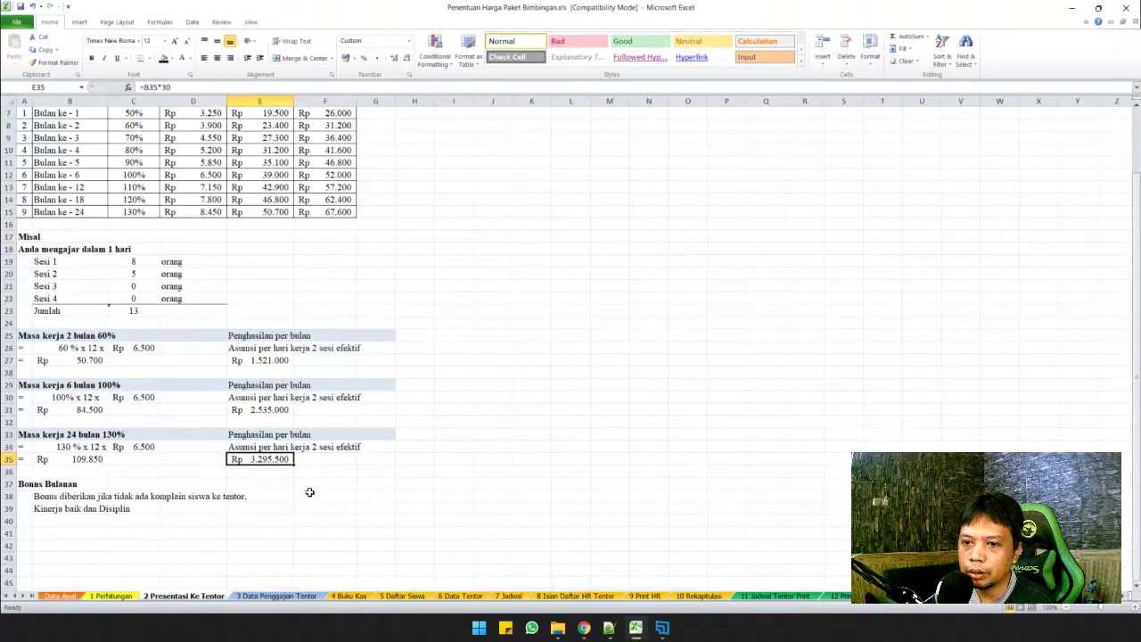
left_click(287, 482)
scroll(274, 450, "up", 1)
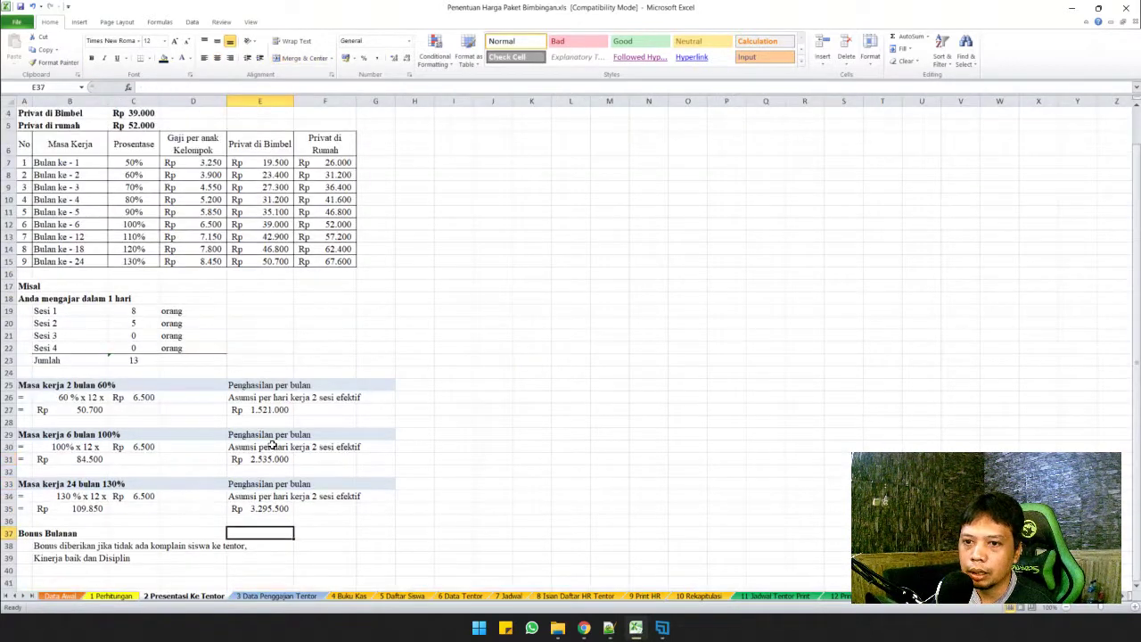
left_click(264, 506)
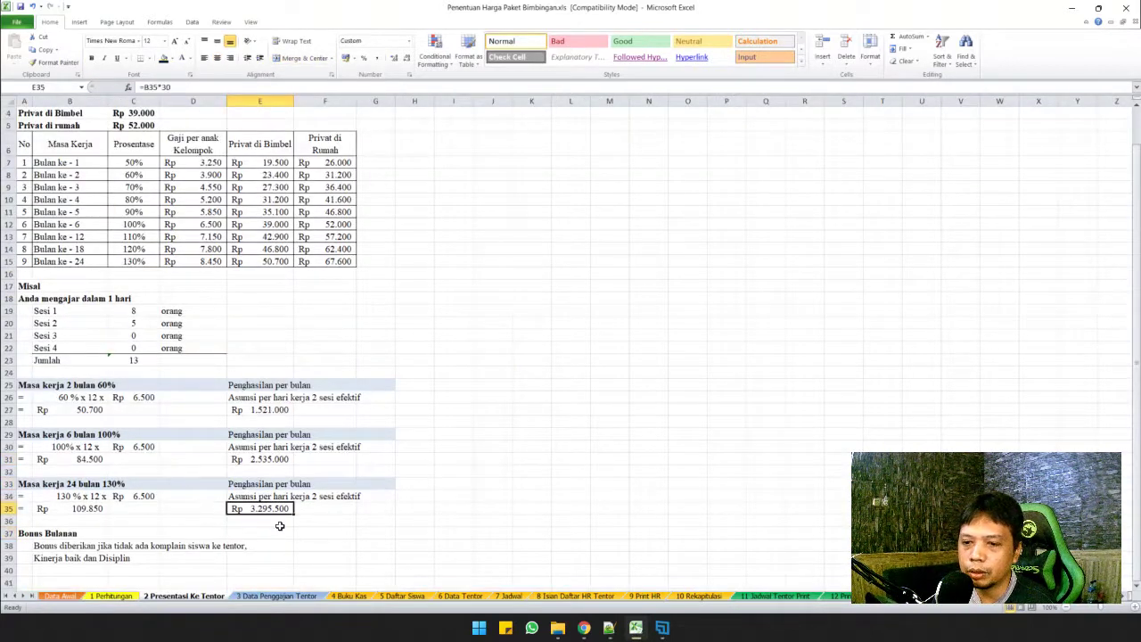
left_click(264, 535)
left_click(265, 509)
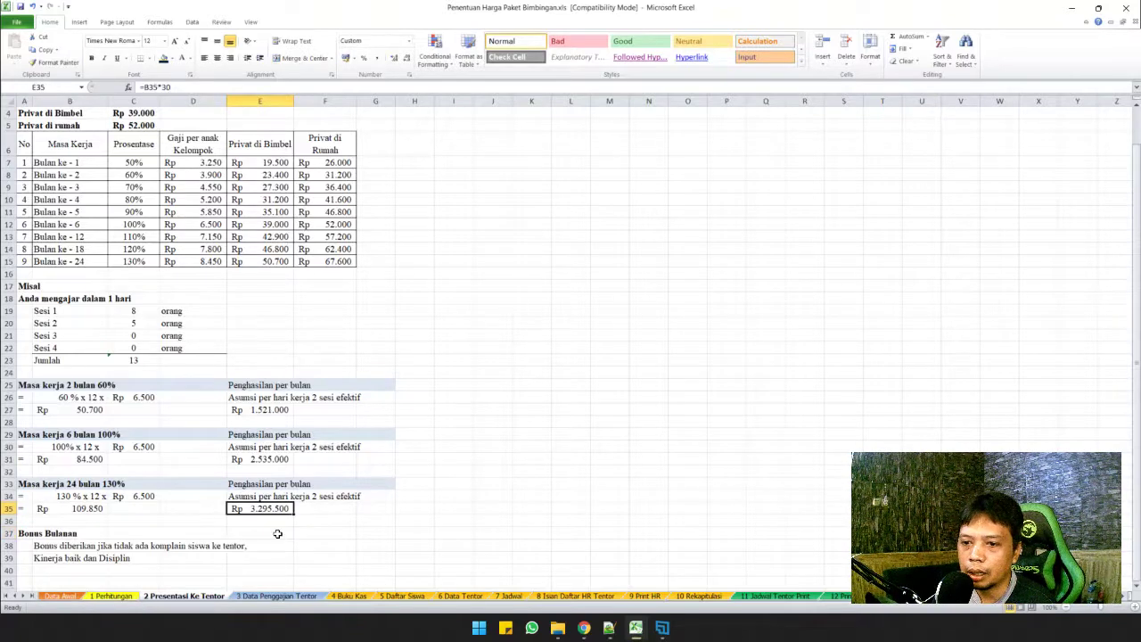
Step: Set UMR Setempat per Hari to Rp 30.000 on the Data Awal sheet
left_click(77, 595)
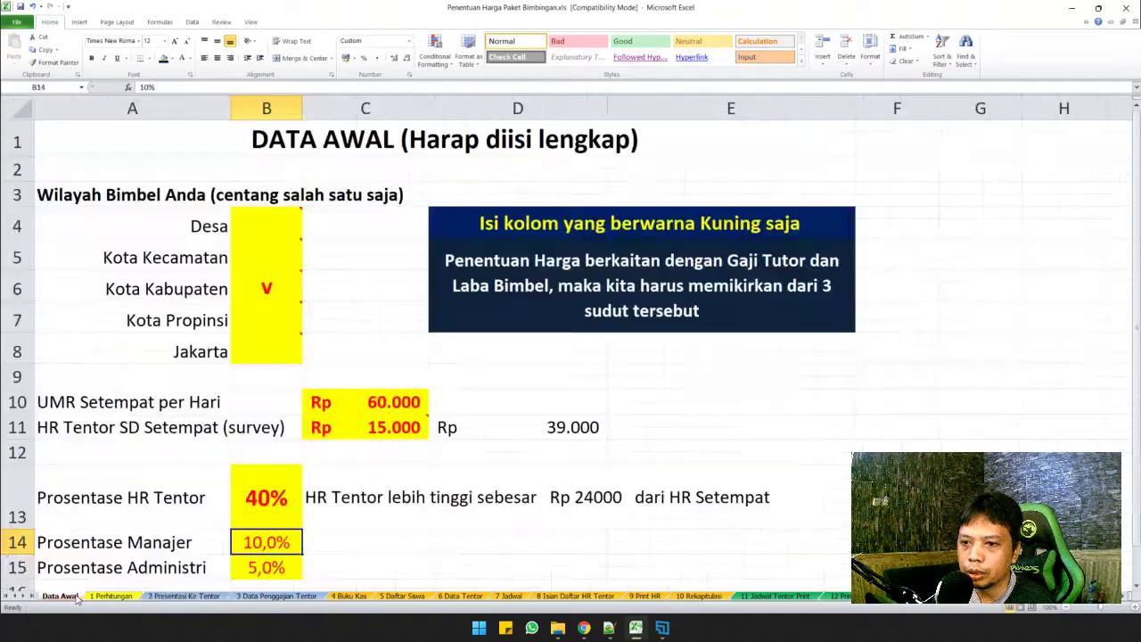
left_click(381, 402)
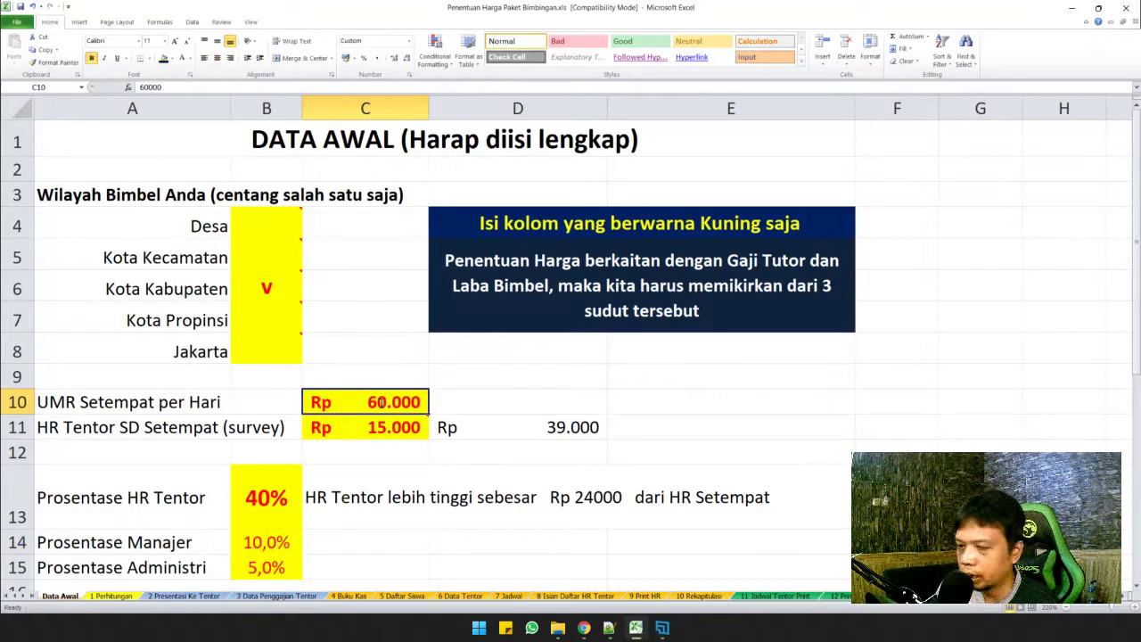
type("30.000")
key("Return")
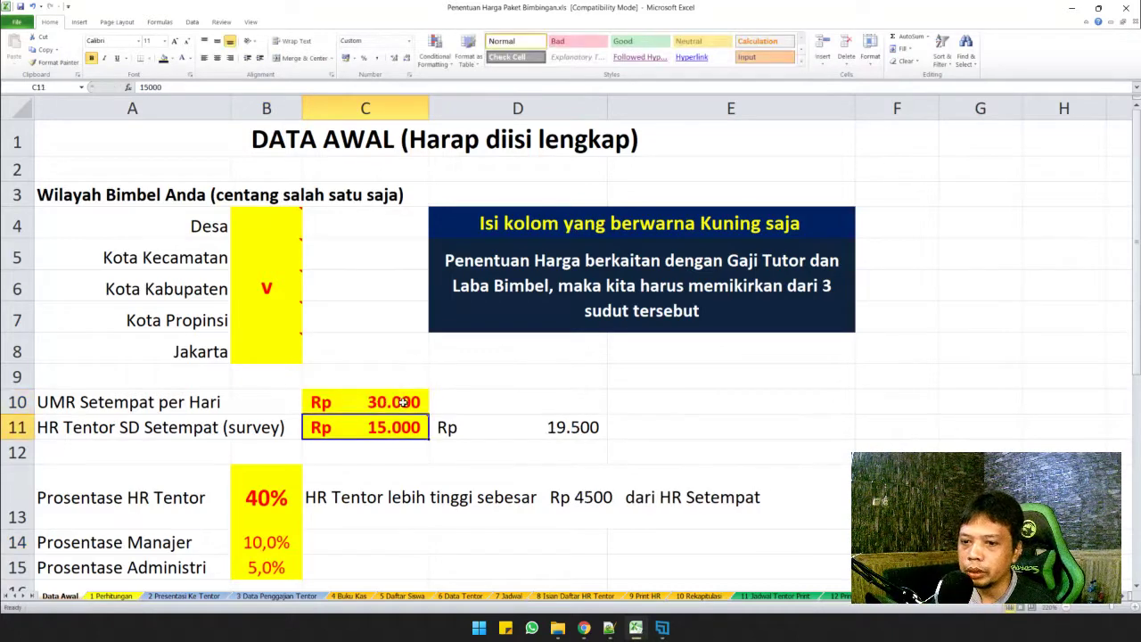
Step: On the 1 Perhitungan sheet, review the Harga Paket 12 Kali Pertemuan prices and the per-student system's monthly profit
left_click(111, 595)
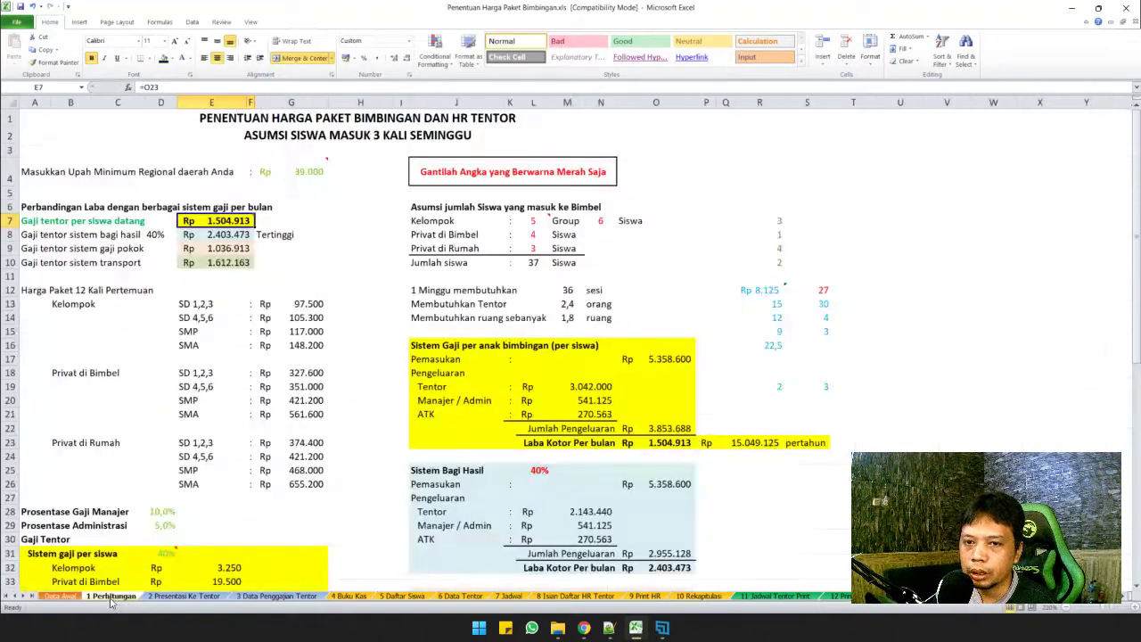
left_click(203, 523)
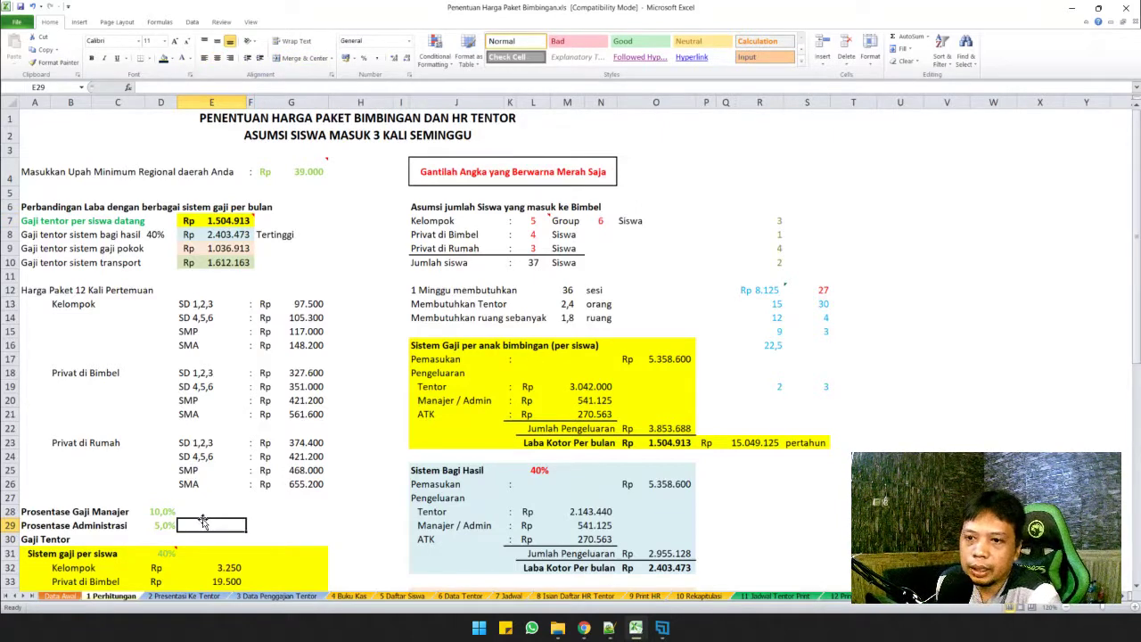
left_click(297, 305)
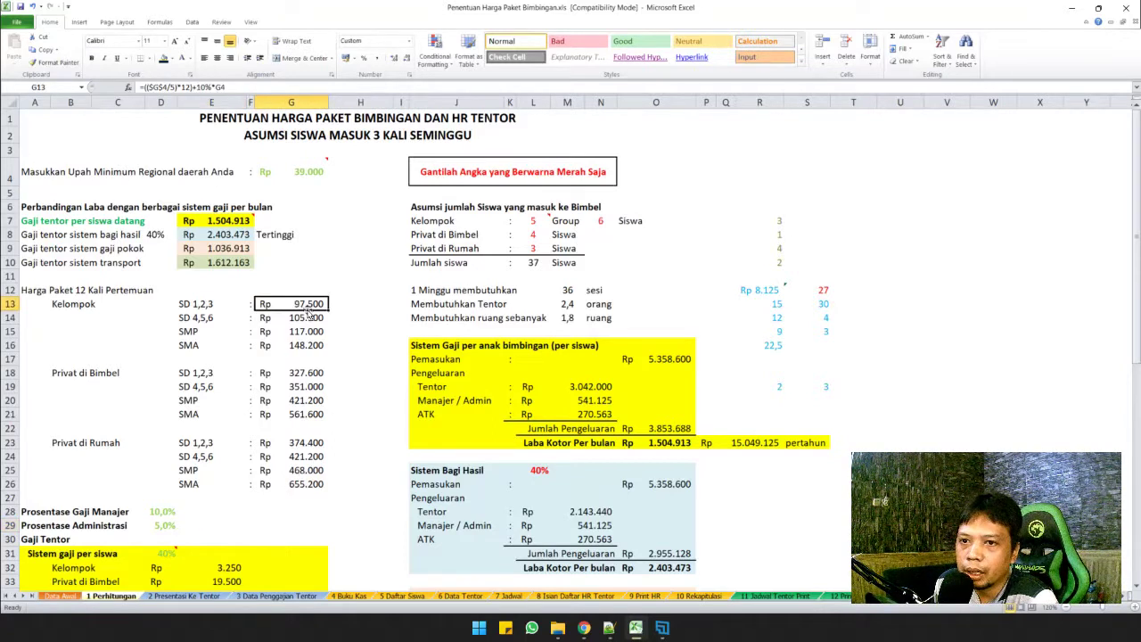
left_click(311, 319)
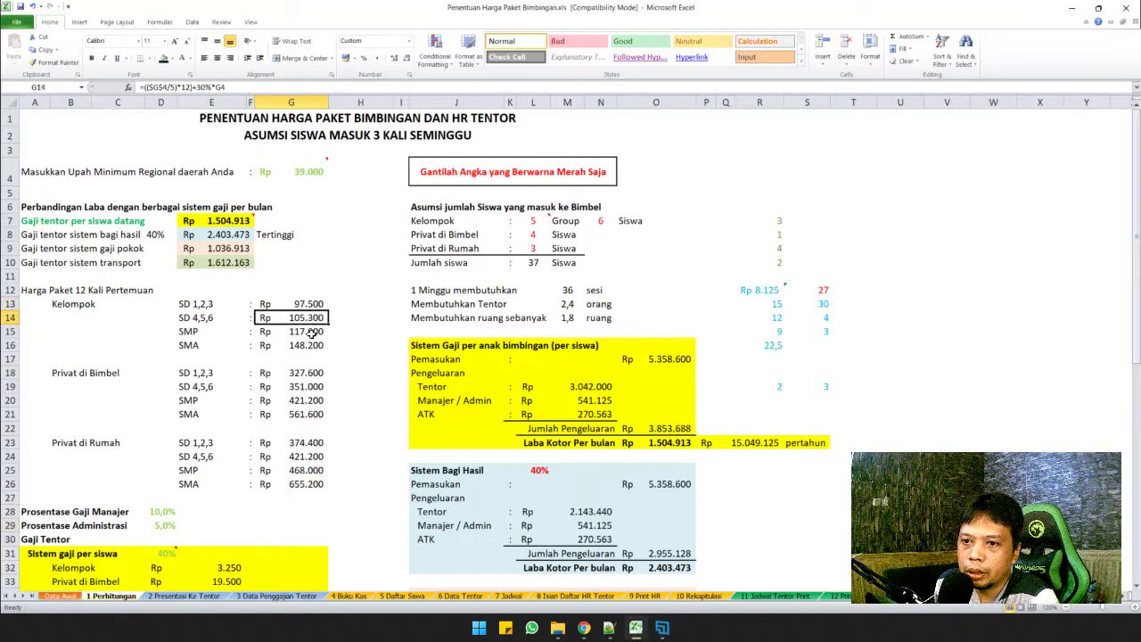
left_click(311, 332)
left_click(312, 348)
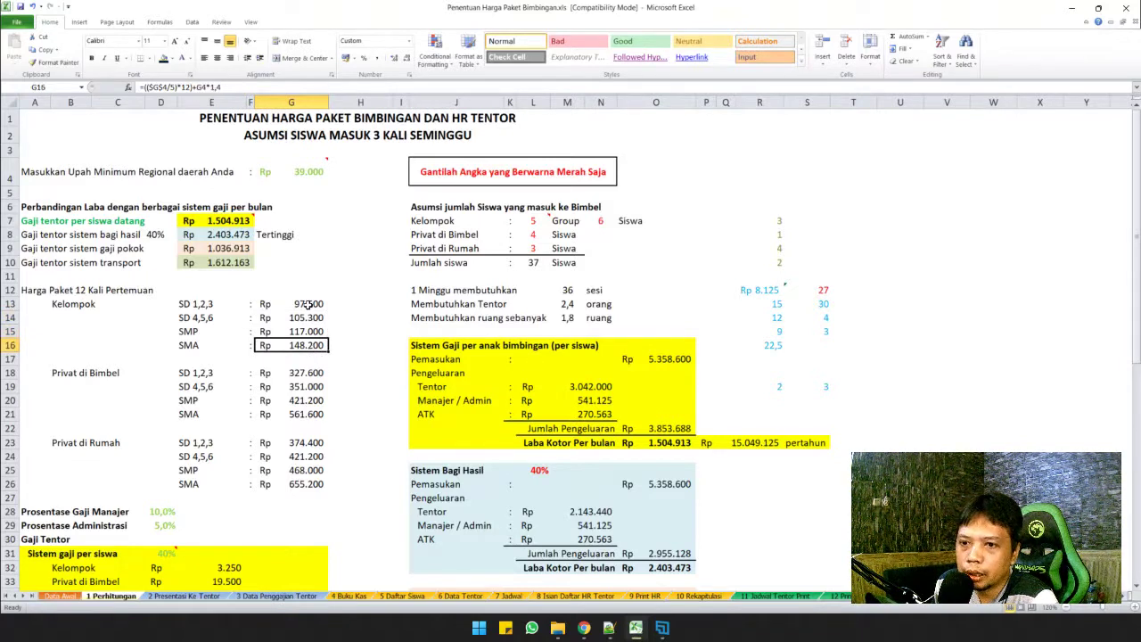
left_click_drag(309, 304, 317, 476)
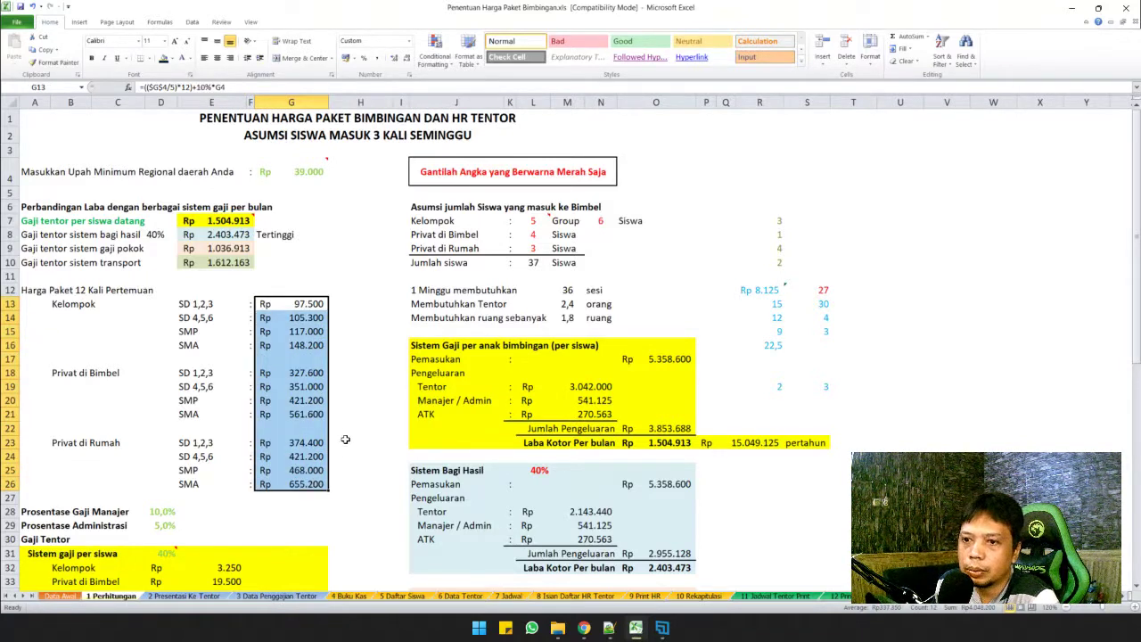
left_click(346, 432)
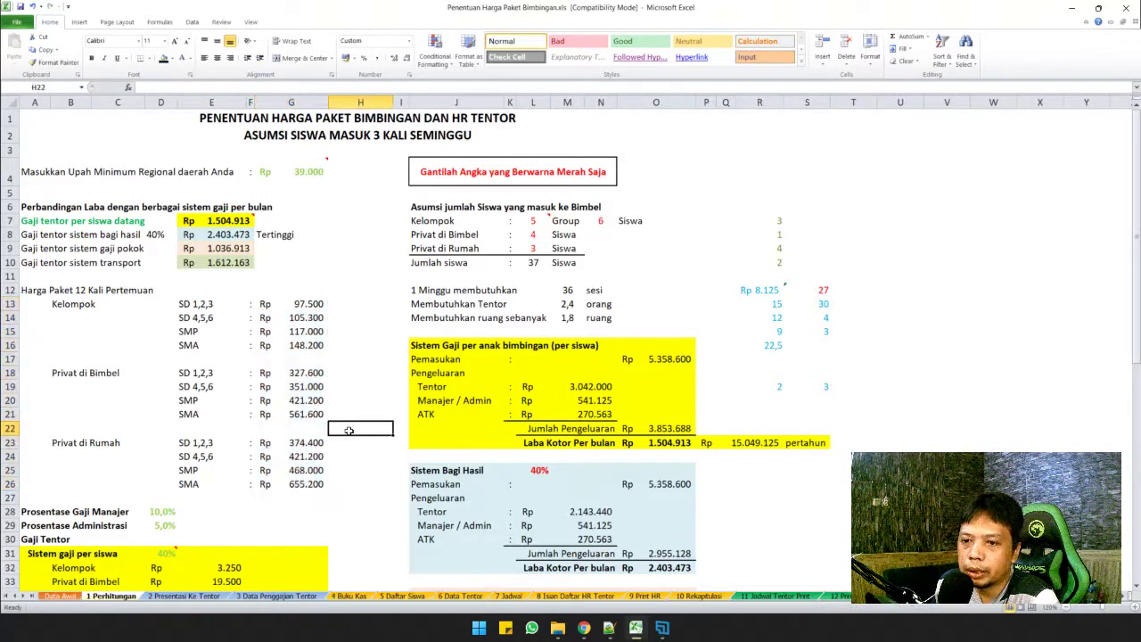
left_click(233, 223)
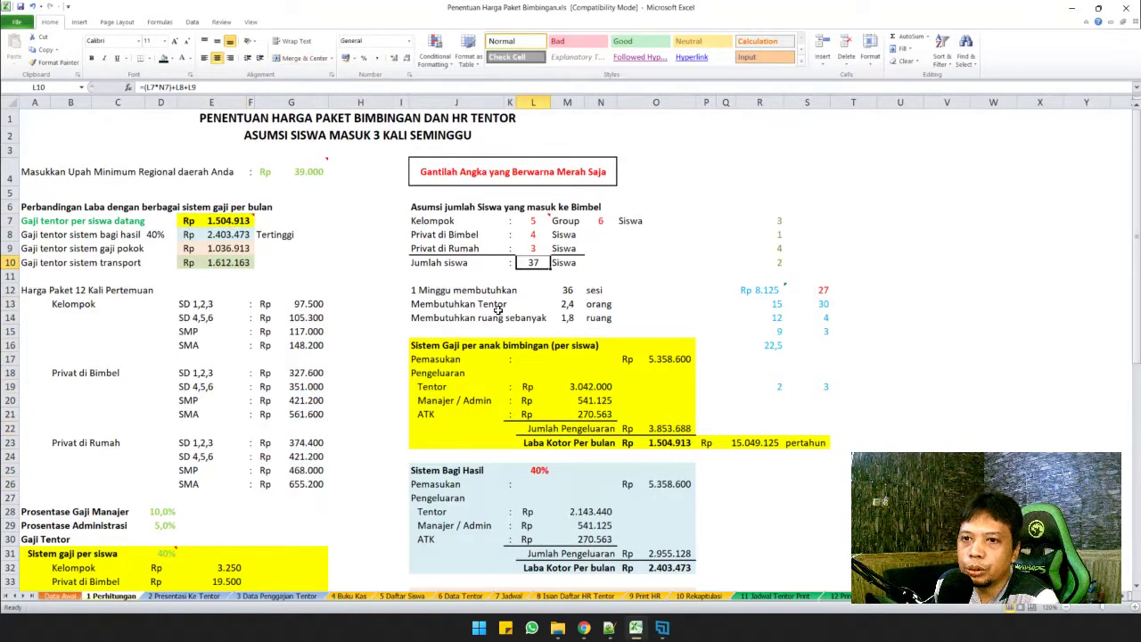
mouse_move(251, 234)
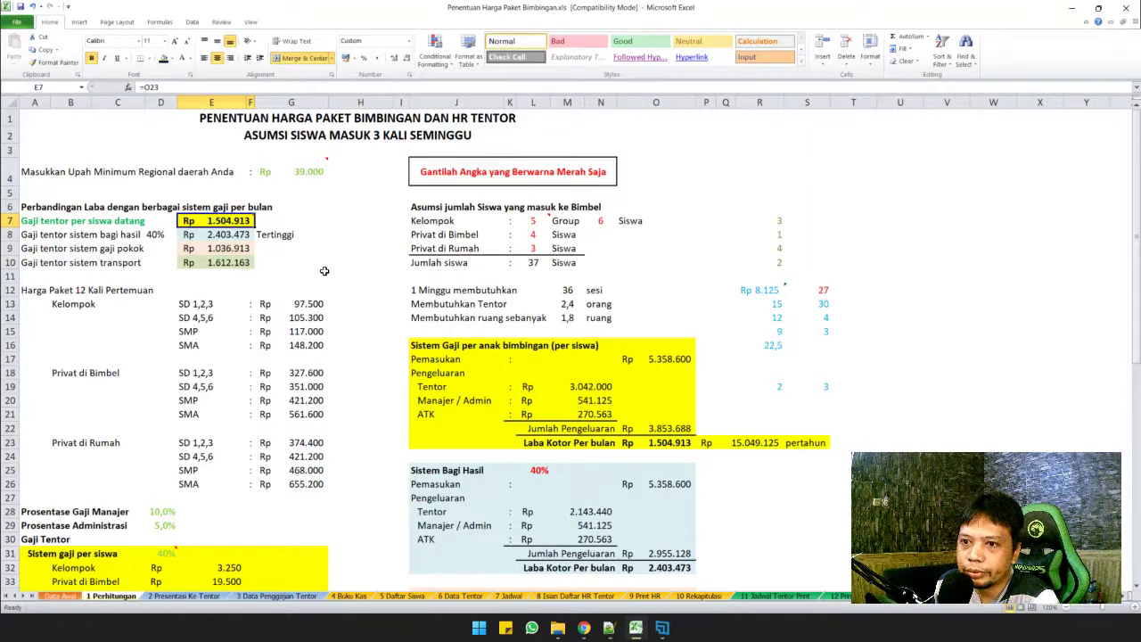
Step: Review the 2, 6 and 24-month tutor income examples and the Sesi 2 student number on the 2 Presentasi Ke Tentor sheet
left_click(209, 597)
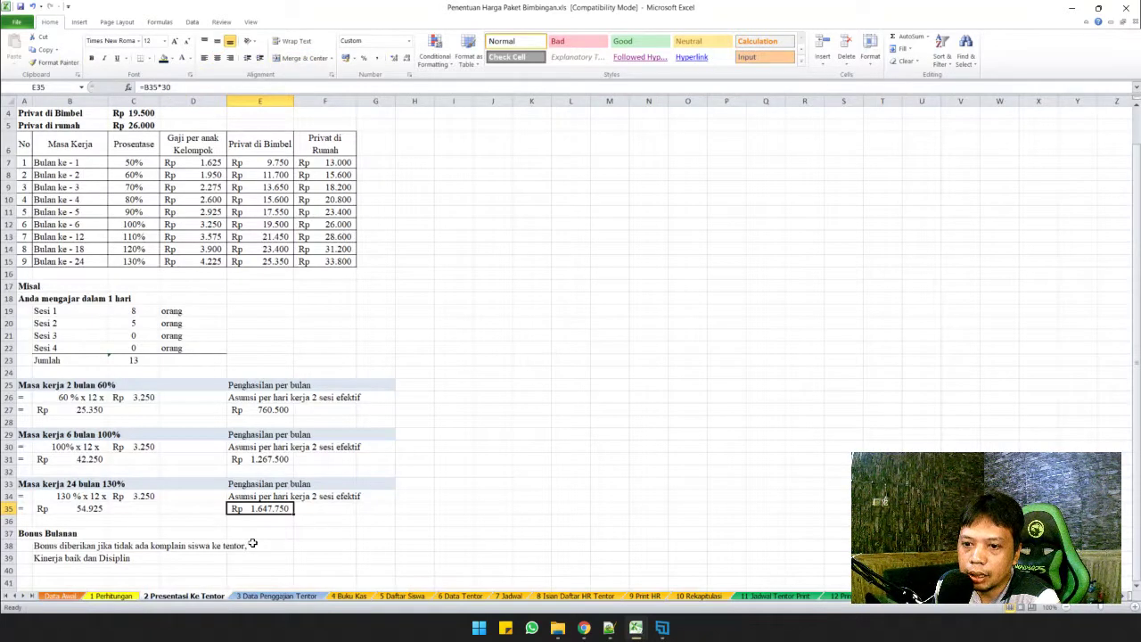
left_click(261, 533)
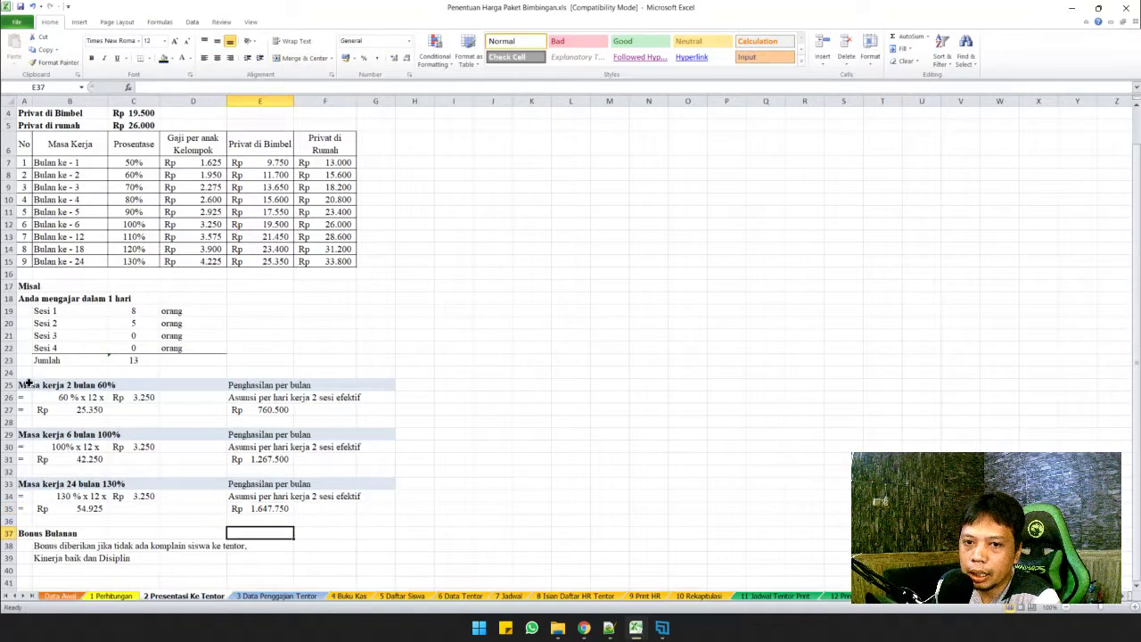
left_click_drag(28, 385, 272, 510)
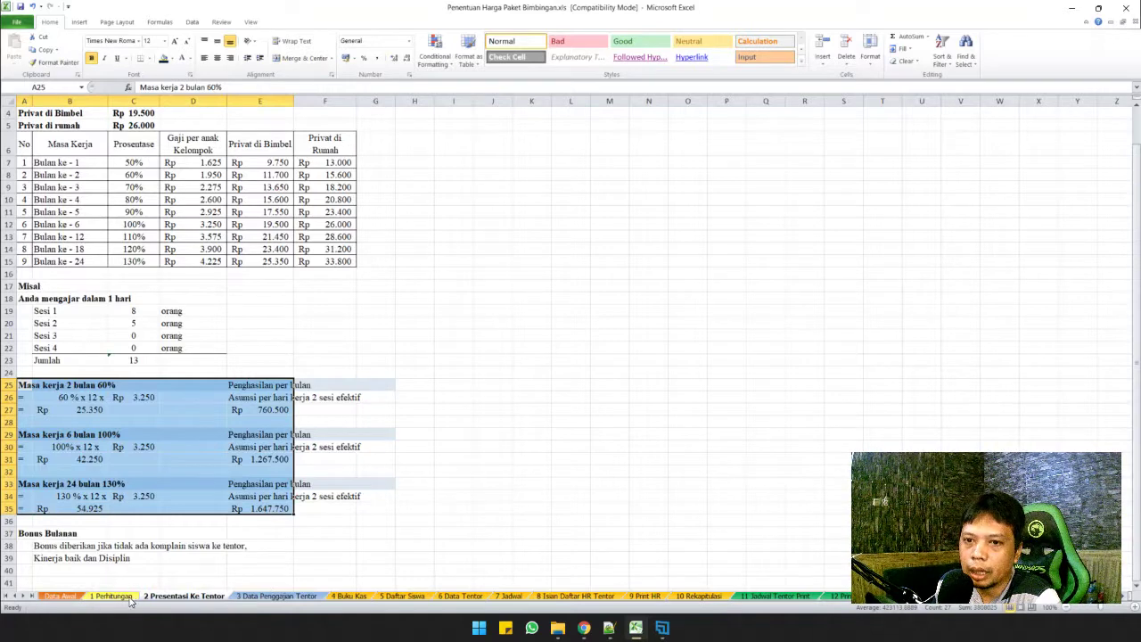
left_click(141, 321)
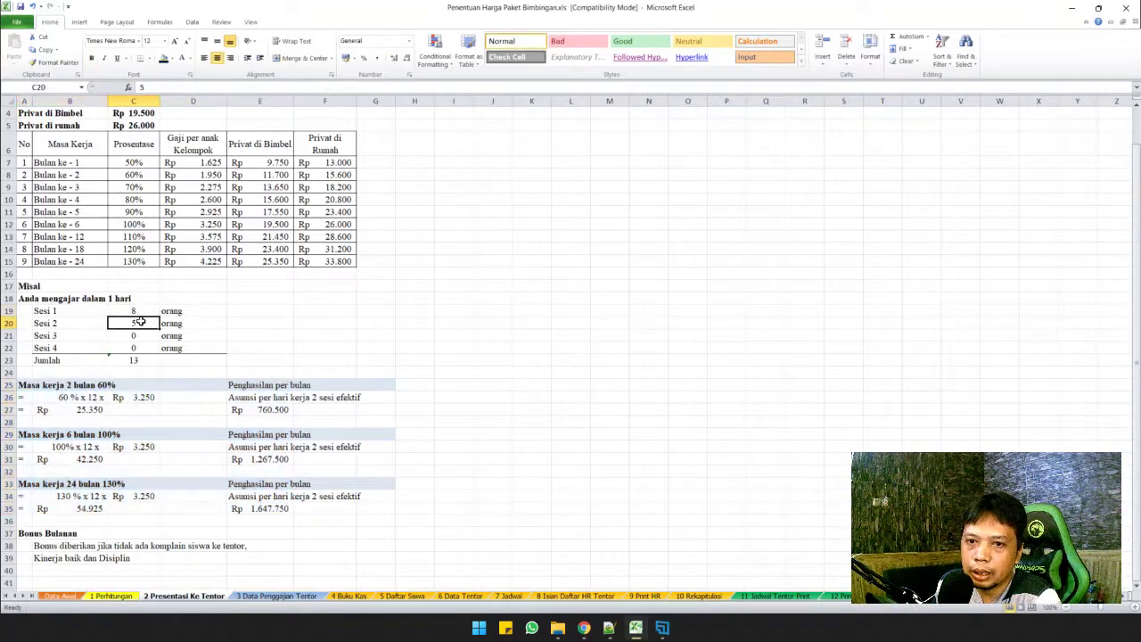
Step: Check the group size on the 1 Perhitungan sheet, and set Sesi 1 and Sesi 2 to 6 orang each on the 2 Presentasi Ke Tentor sheet
left_click(111, 595)
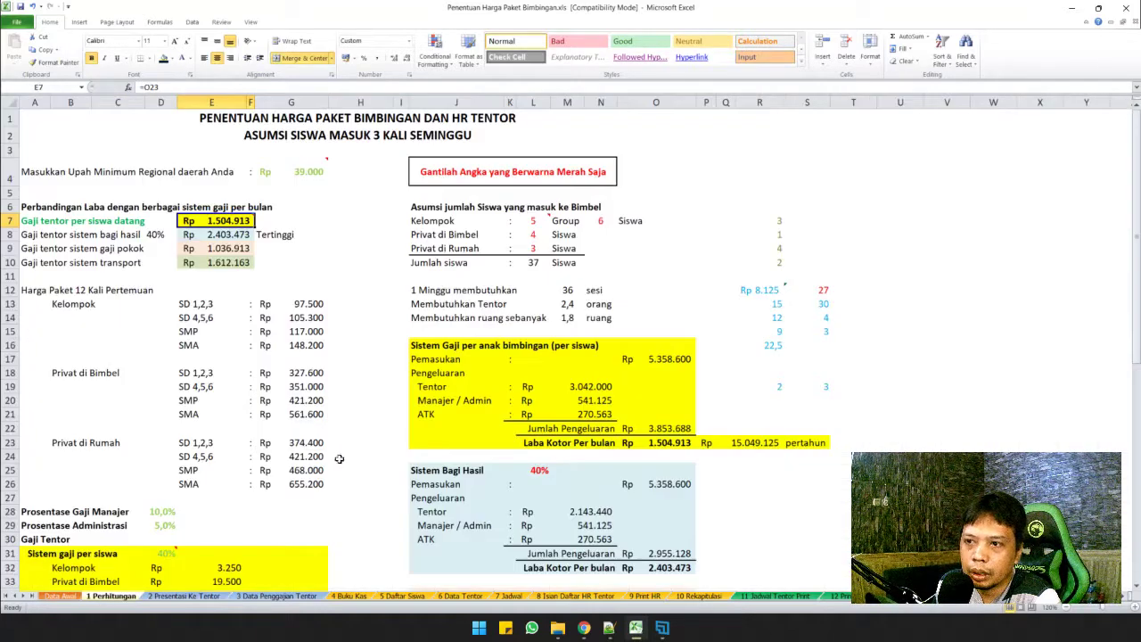
left_click(596, 222)
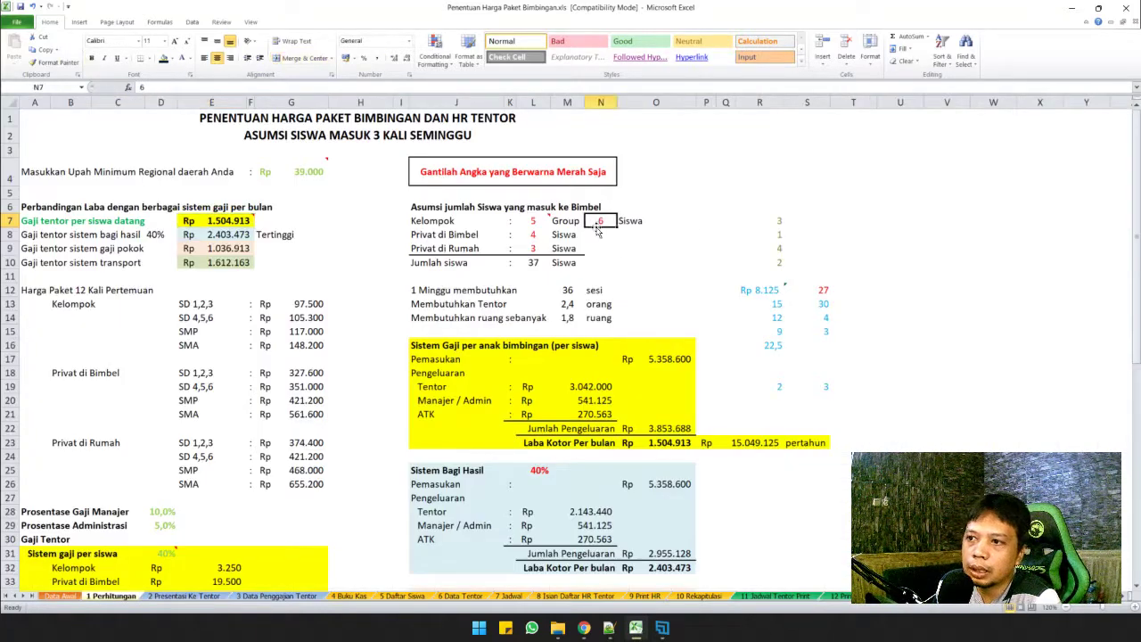
left_click(185, 595)
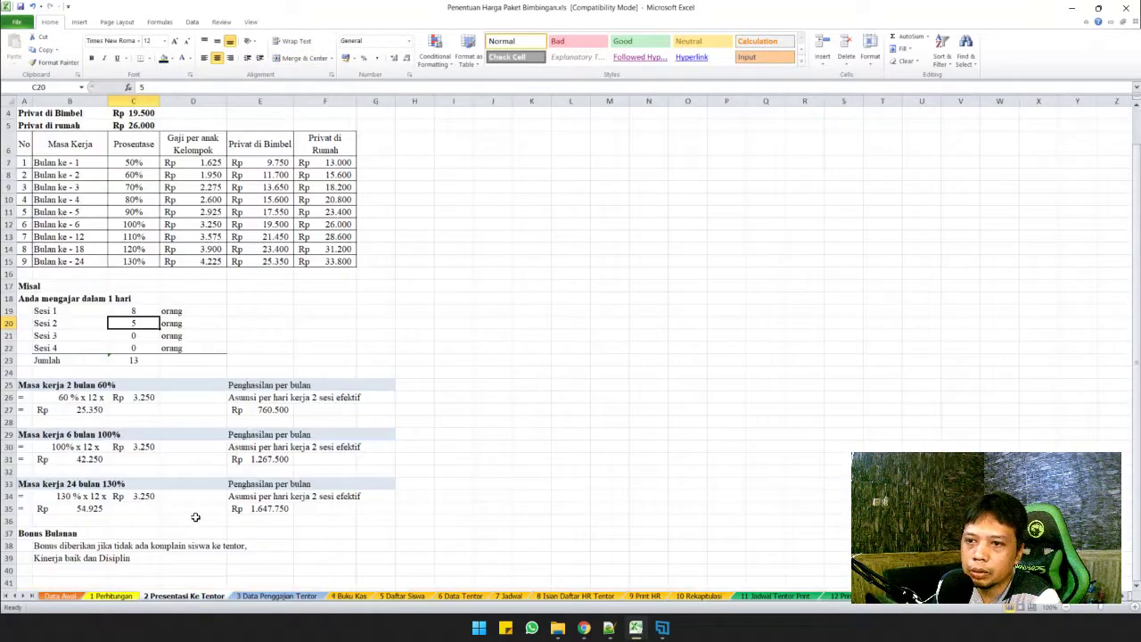
left_click(132, 311)
type("6")
key("Return")
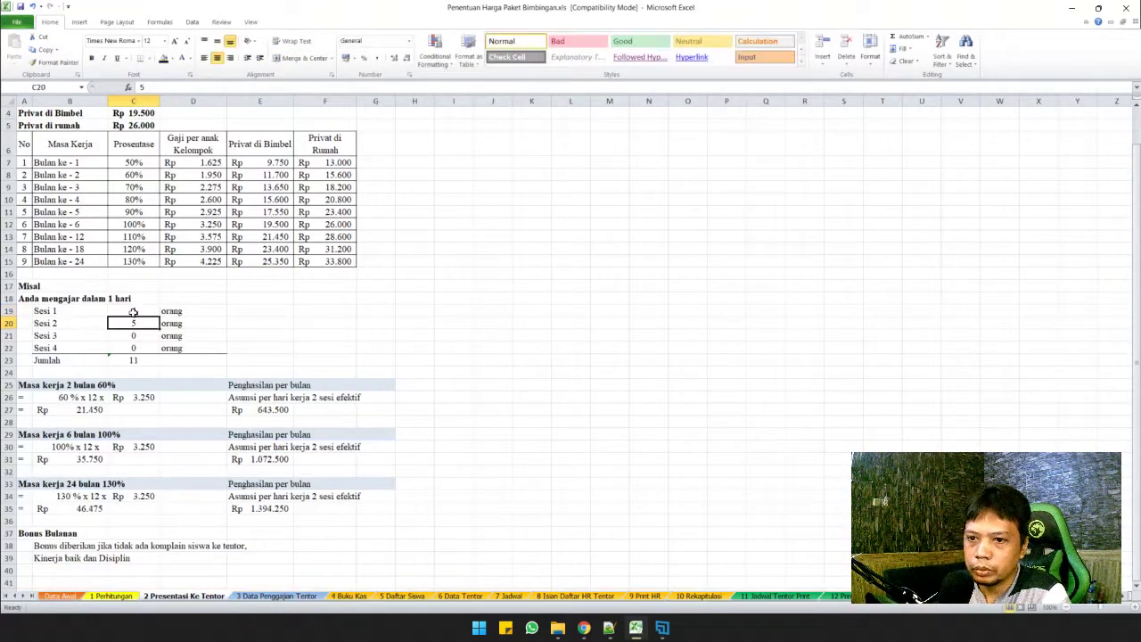
type("6")
key("Return")
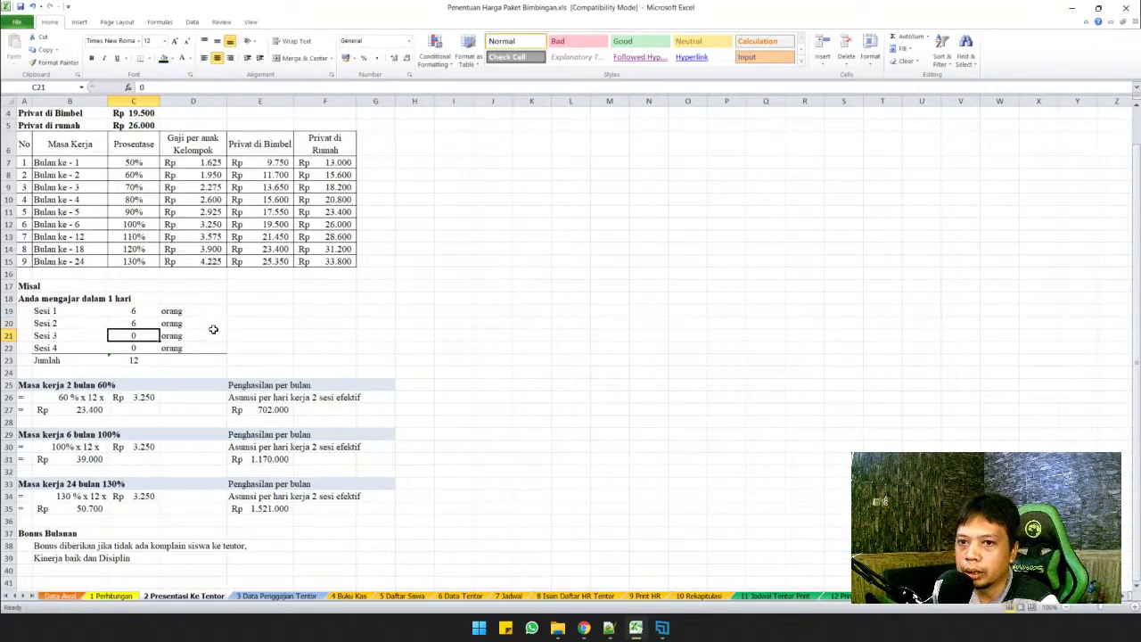
Step: Examine the Masa Kerja pay table on the 2 Presentasi Ke Tentor sheet and the SD, SMP and SMA rates on the 3 Data Penggajian Tentor sheet
left_click(113, 600)
left_click(363, 388)
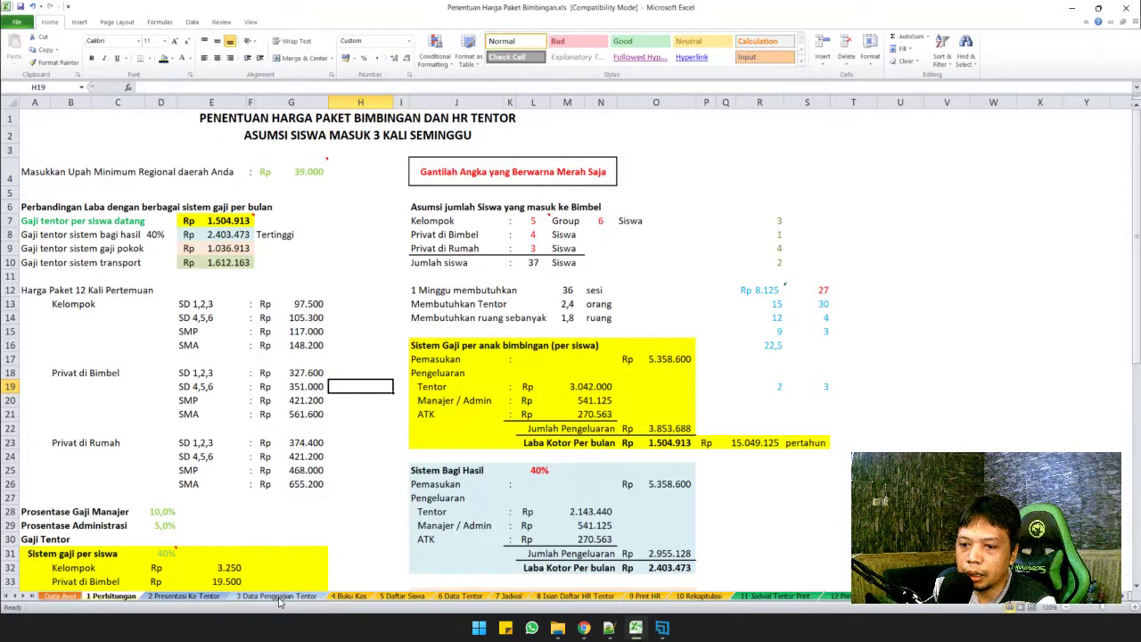
left_click(183, 595)
left_click(288, 323)
scroll(288, 323, "up", 1)
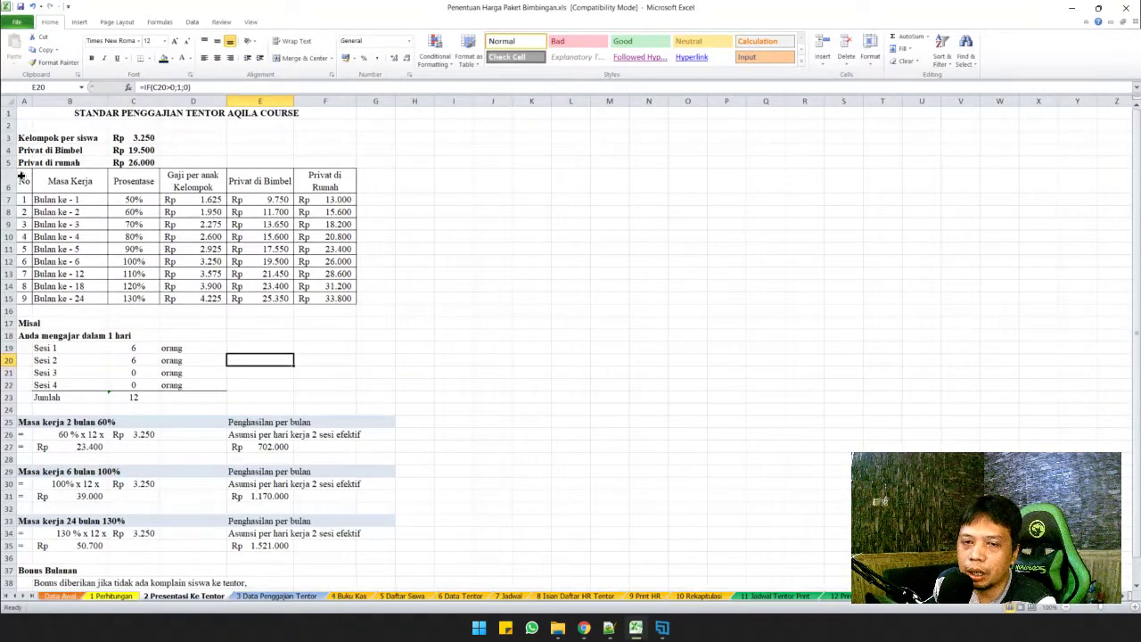
left_click_drag(22, 178, 304, 297)
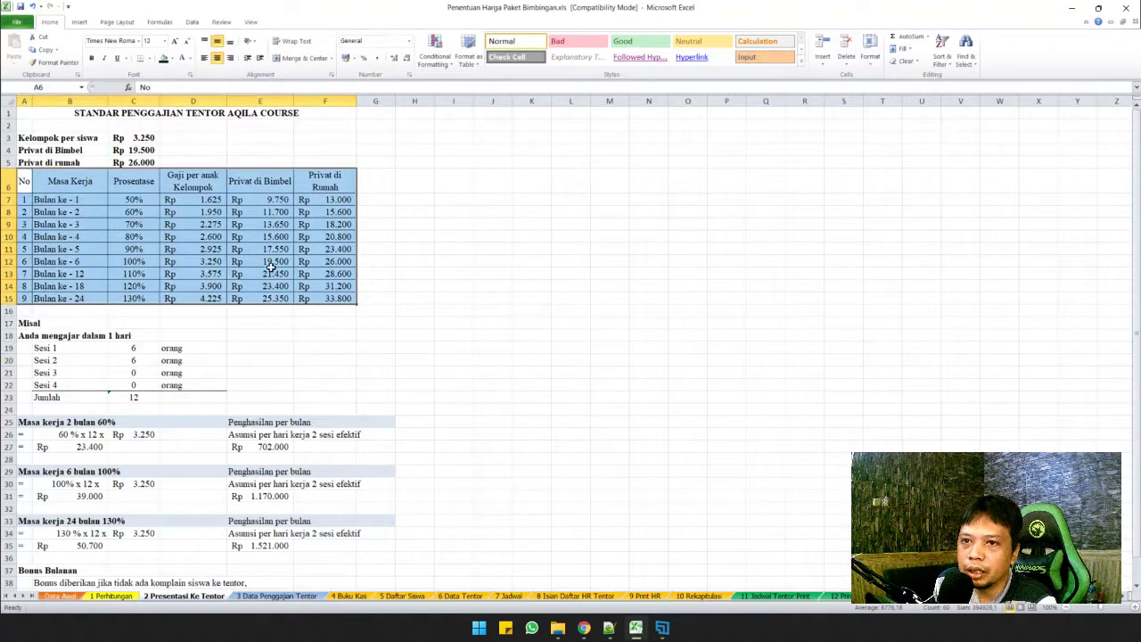
left_click(259, 597)
left_click(240, 486)
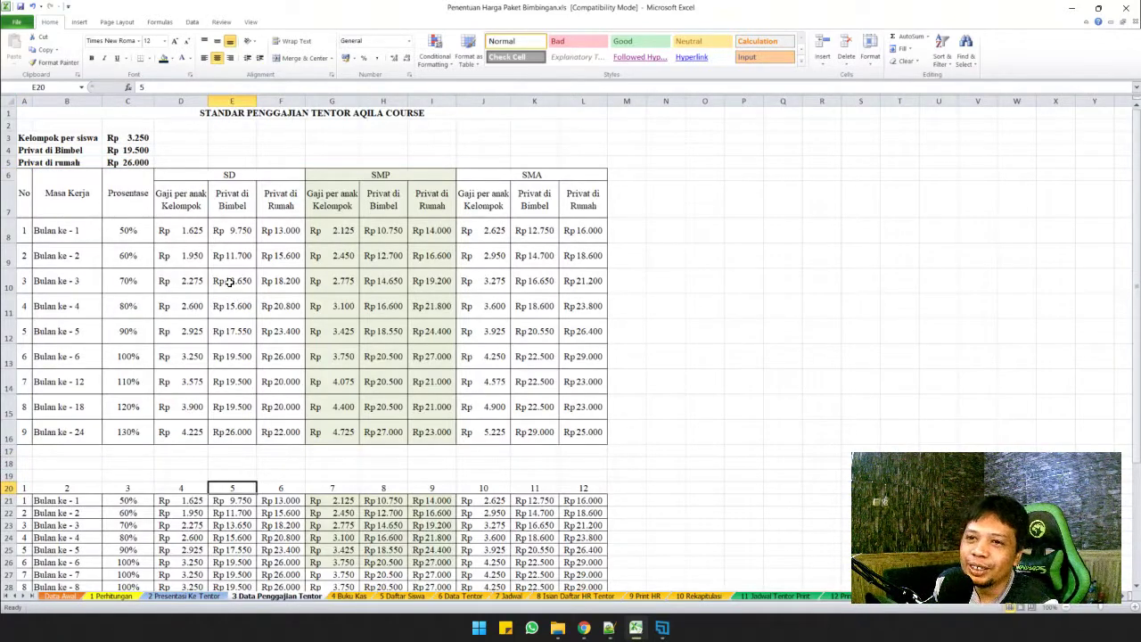
Step: Compare the SD, SMP and SMA column groups, and highlight the whole Masa Kerja pay table on the 3 Data Penggajian Tentor sheet
left_click_drag(234, 179, 198, 204)
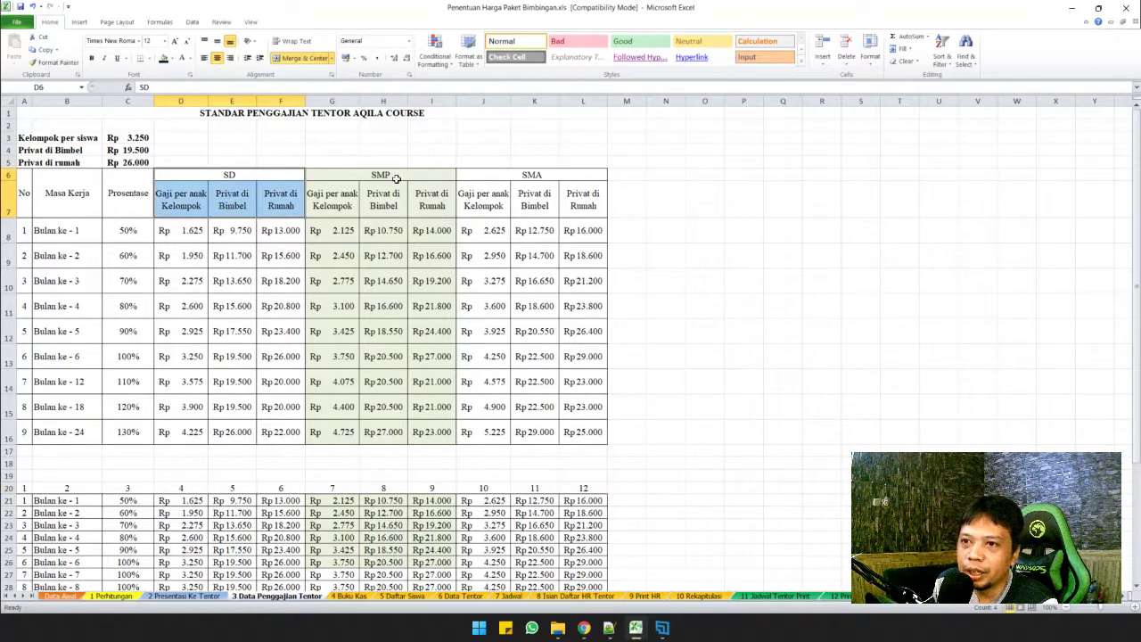
left_click_drag(397, 178, 395, 197)
left_click_drag(493, 179, 500, 196)
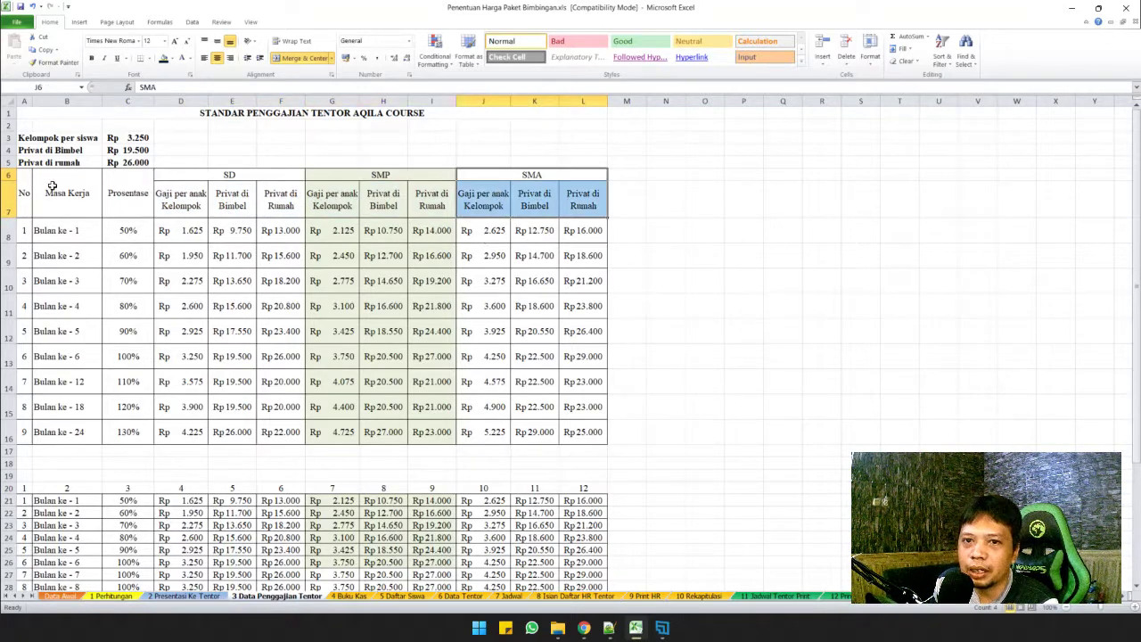
left_click_drag(29, 182, 529, 441)
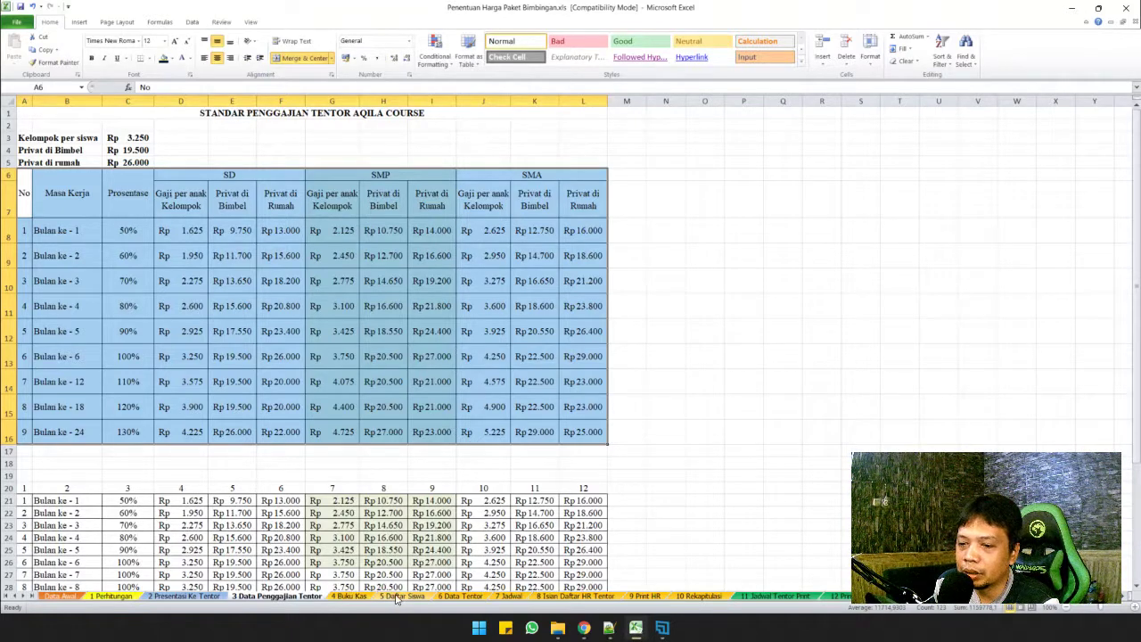
Step: Review the UMR Setempat per Hari and the HR Tentor SD Setempat comment on the Data Awal sheet, and return to the 1 Perhitungan sheet
left_click(366, 596)
left_click(285, 596)
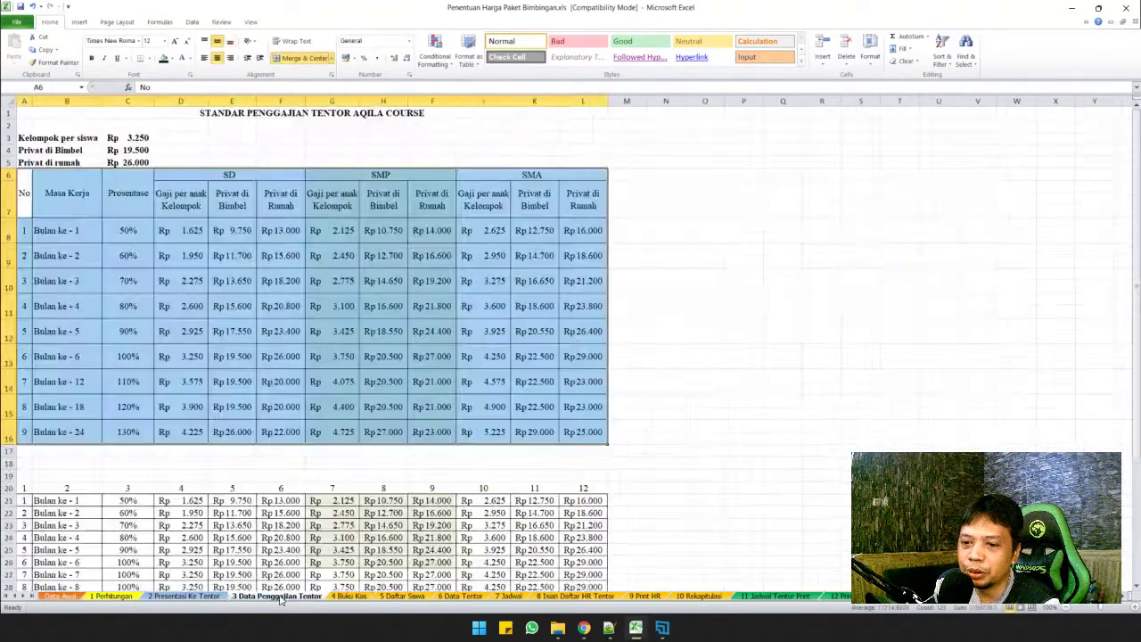
left_click(211, 597)
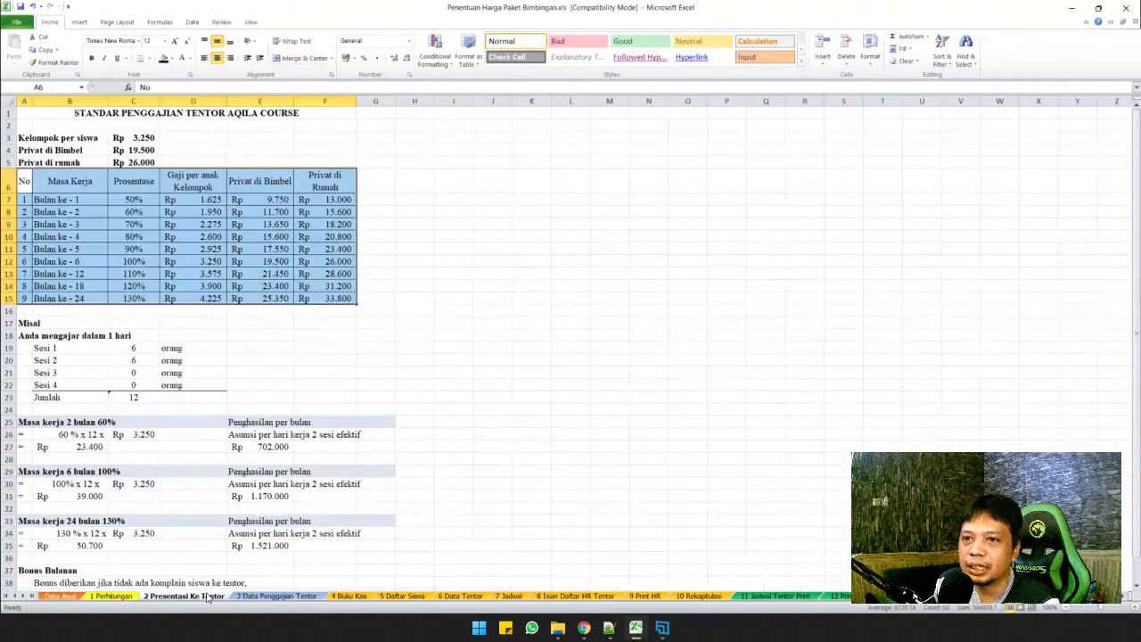
left_click(123, 598)
left_click(59, 599)
left_click(415, 326)
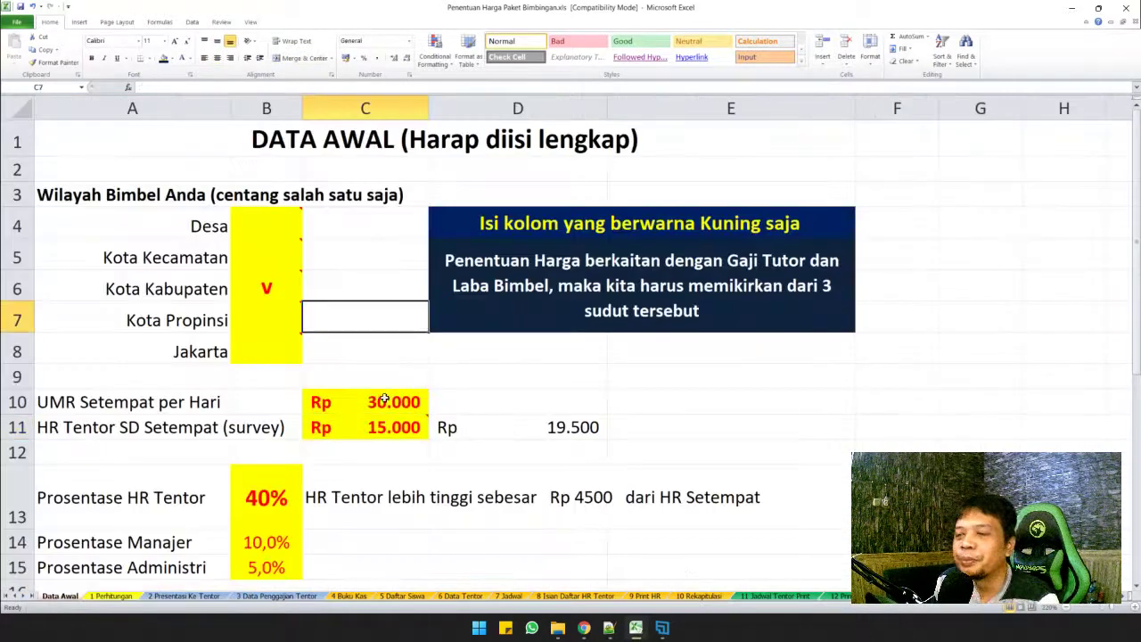
mouse_move(417, 426)
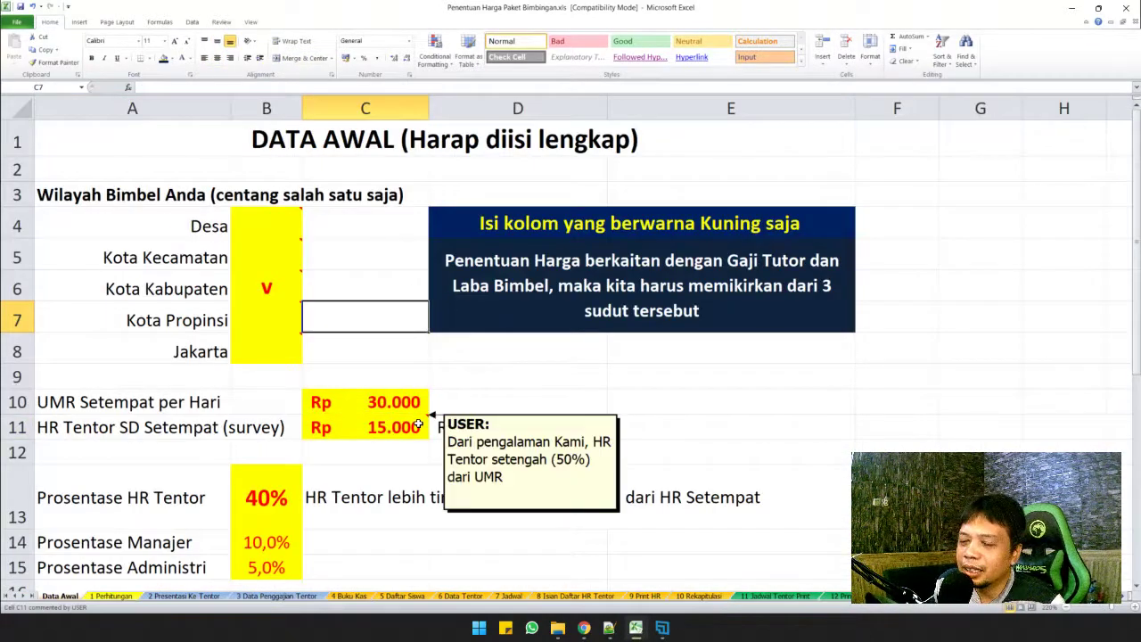
left_click(114, 596)
left_click(329, 459)
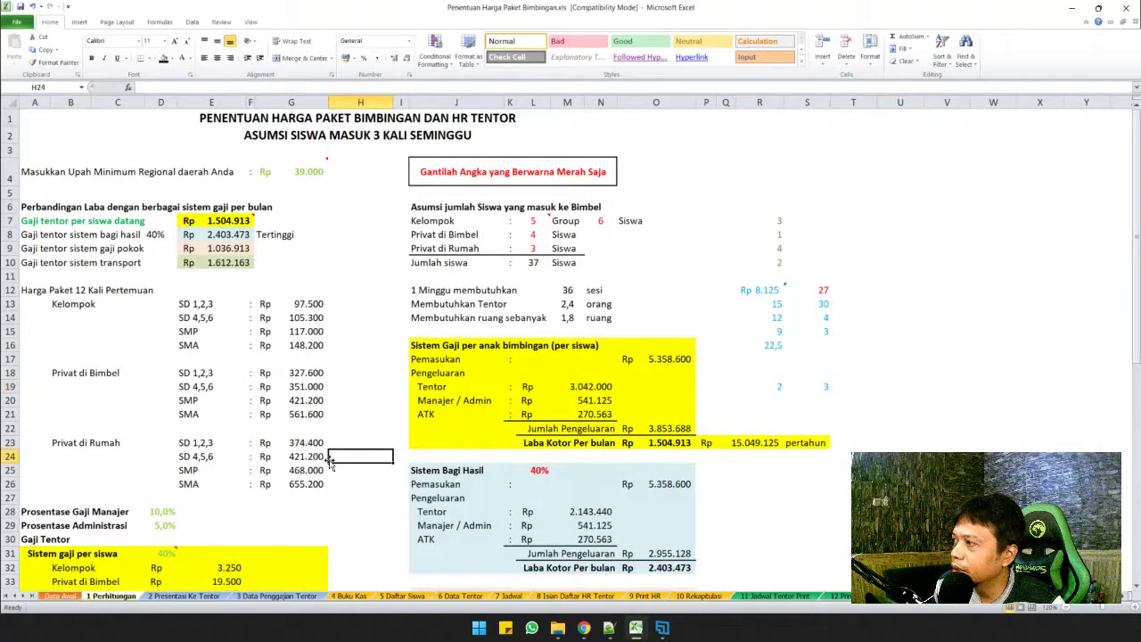